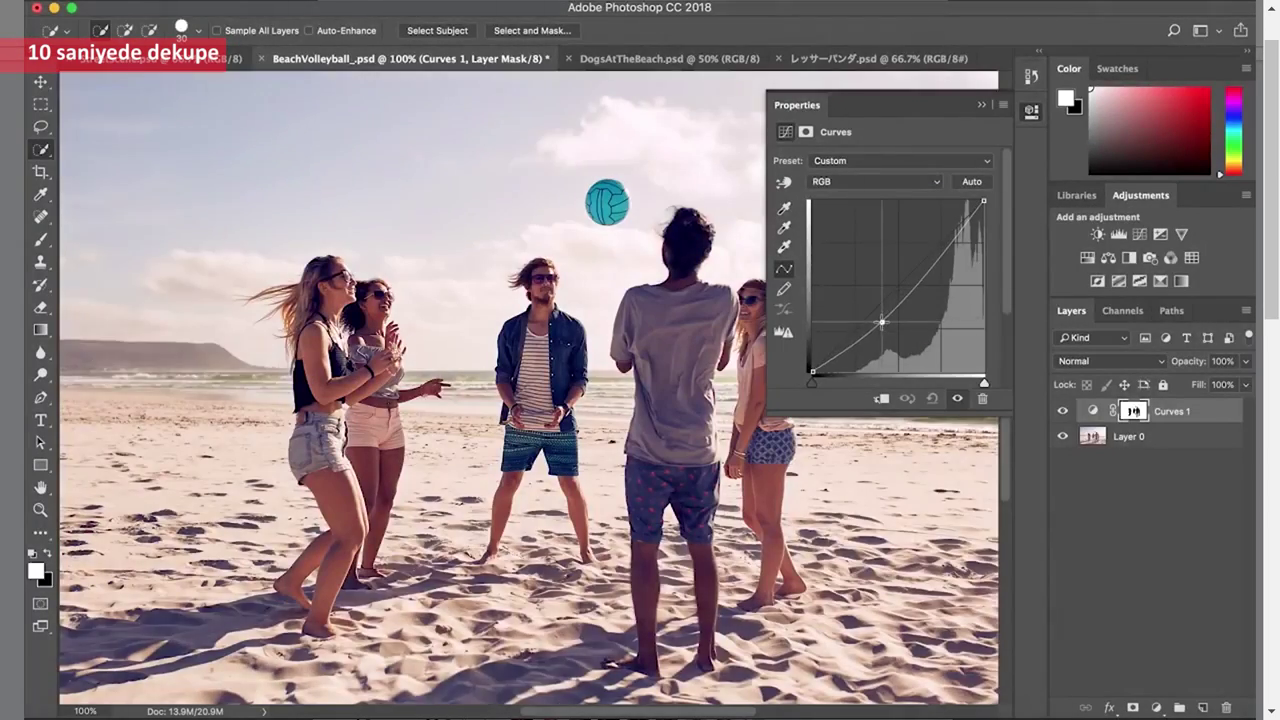
# Mask out the street background and move the cut-out woman up and to the left.
pyautogui.moveTo(881, 322); pyautogui.dragTo(891, 333)
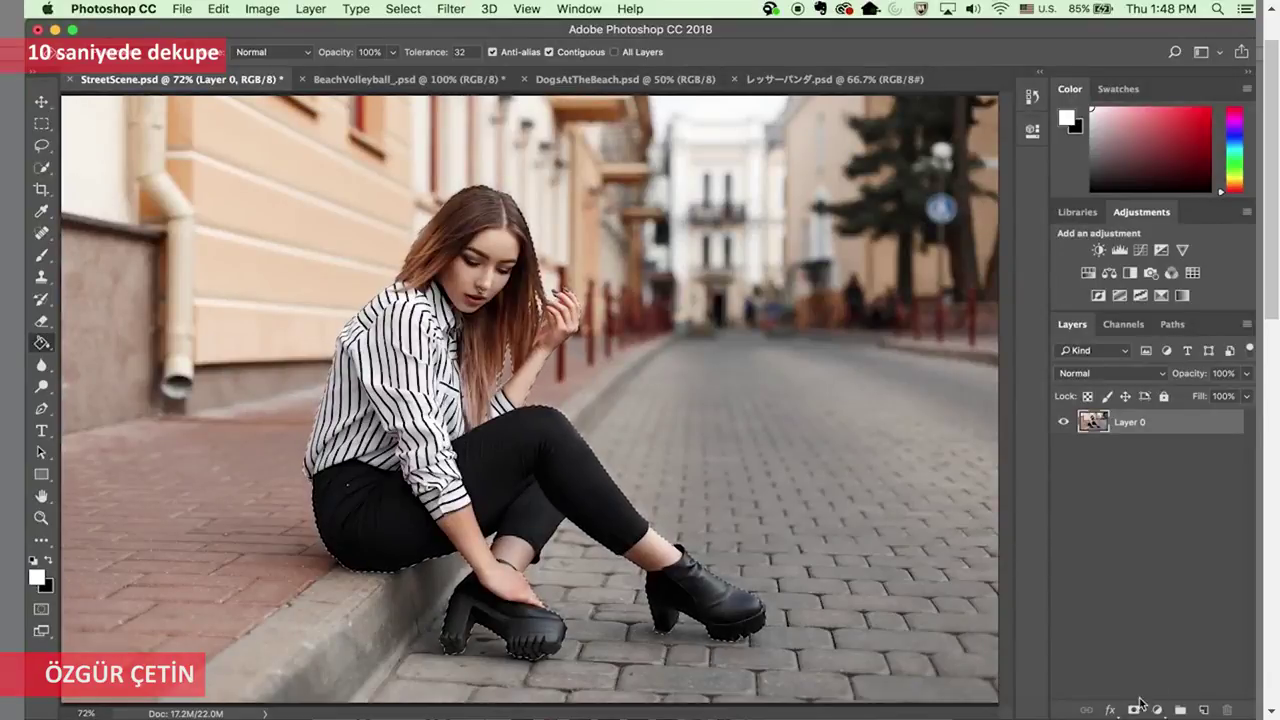
pyautogui.click(1133, 710)
pyautogui.press('v')
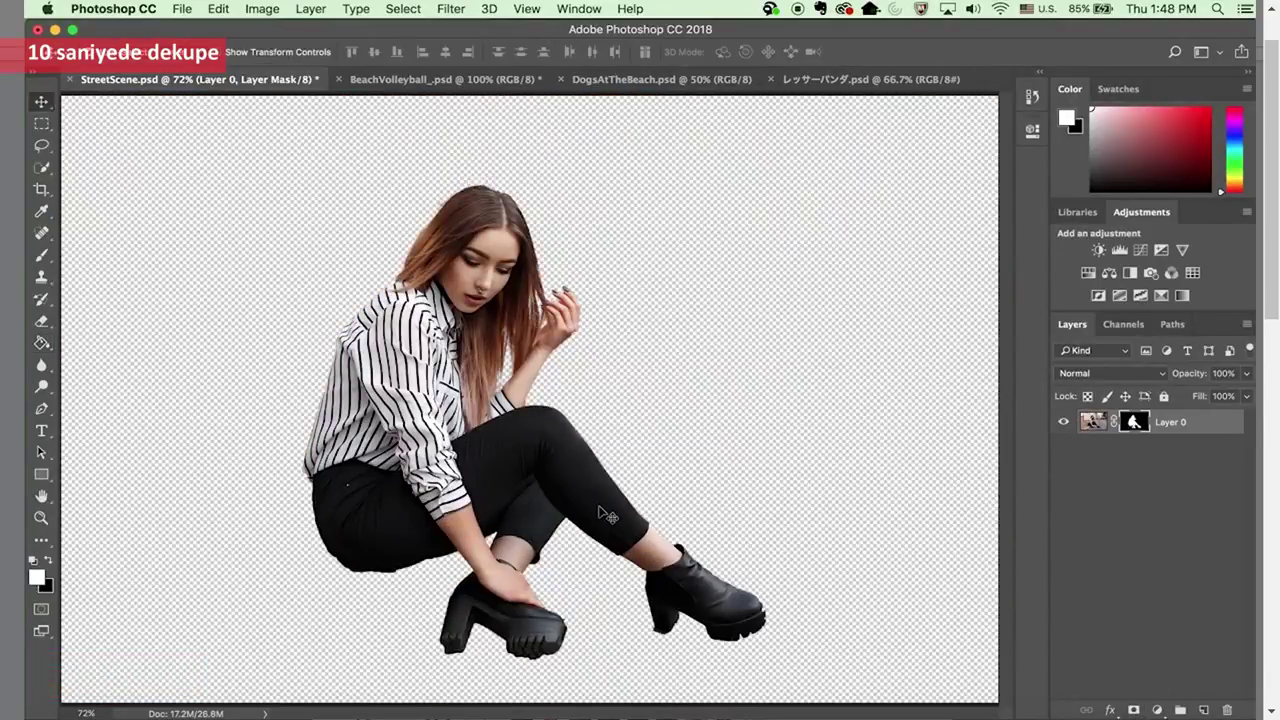
pyautogui.moveTo(605, 500); pyautogui.dragTo(392, 440)
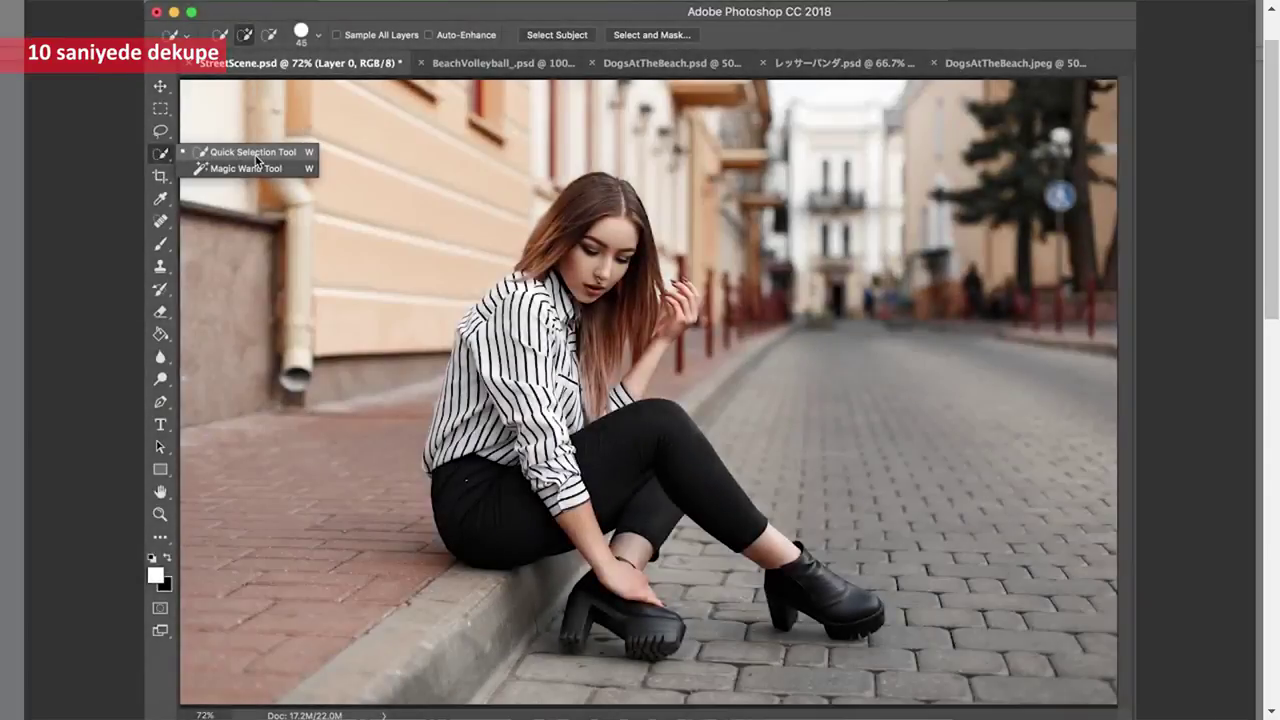
# Brush the woman's leg and both black boots into the selection with Quick Selection.
pyautogui.click(255, 157)
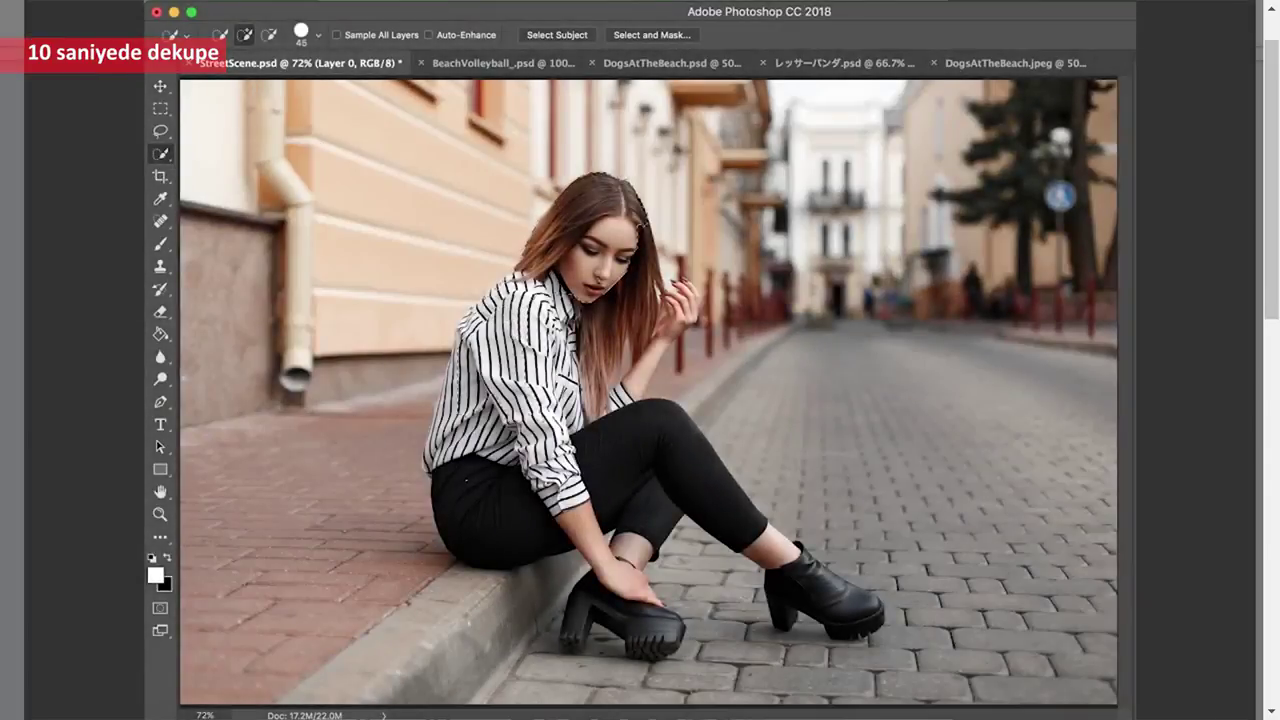
pyautogui.moveTo(525, 511)
pyautogui.mouseDown()
pyautogui.moveTo(654, 470)
pyautogui.moveTo(752, 537)
pyautogui.mouseUp()
pyautogui.moveTo(815, 580); pyautogui.dragTo(840, 595)
pyautogui.moveTo(630, 603); pyautogui.dragTo(602, 599)
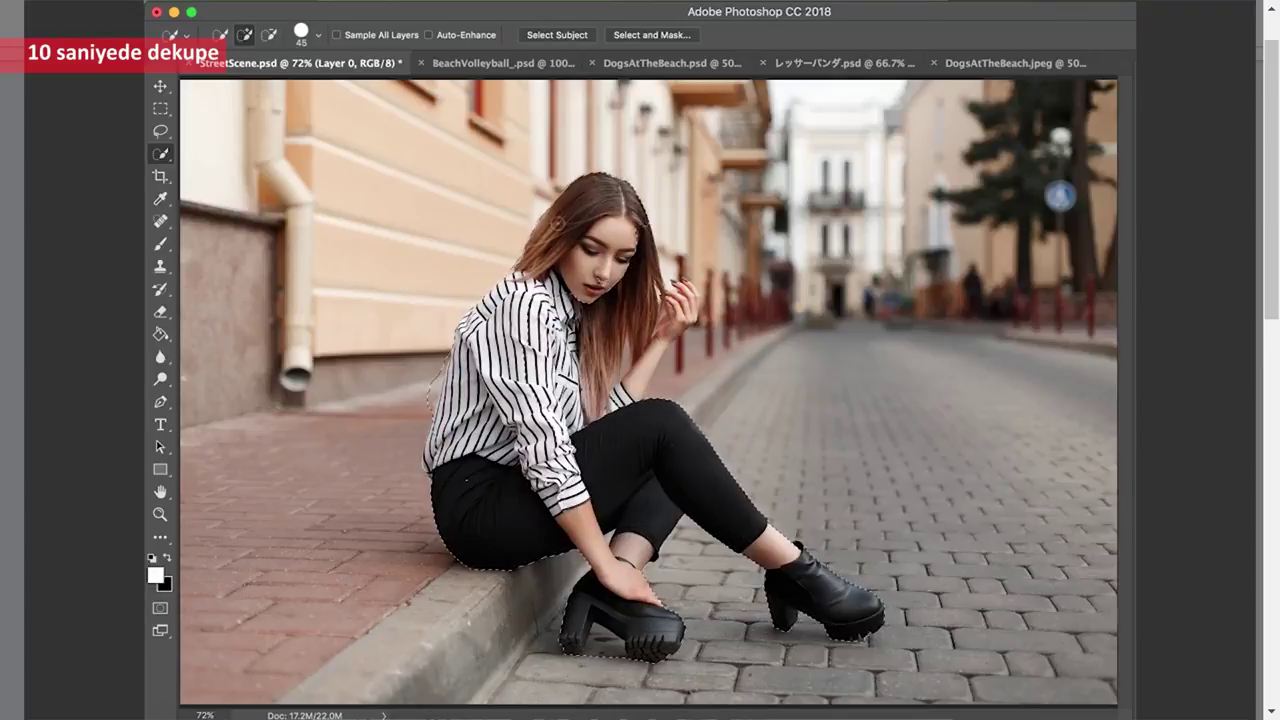
# Preview the woman's selection as a red quick mask.
pyautogui.press('q')
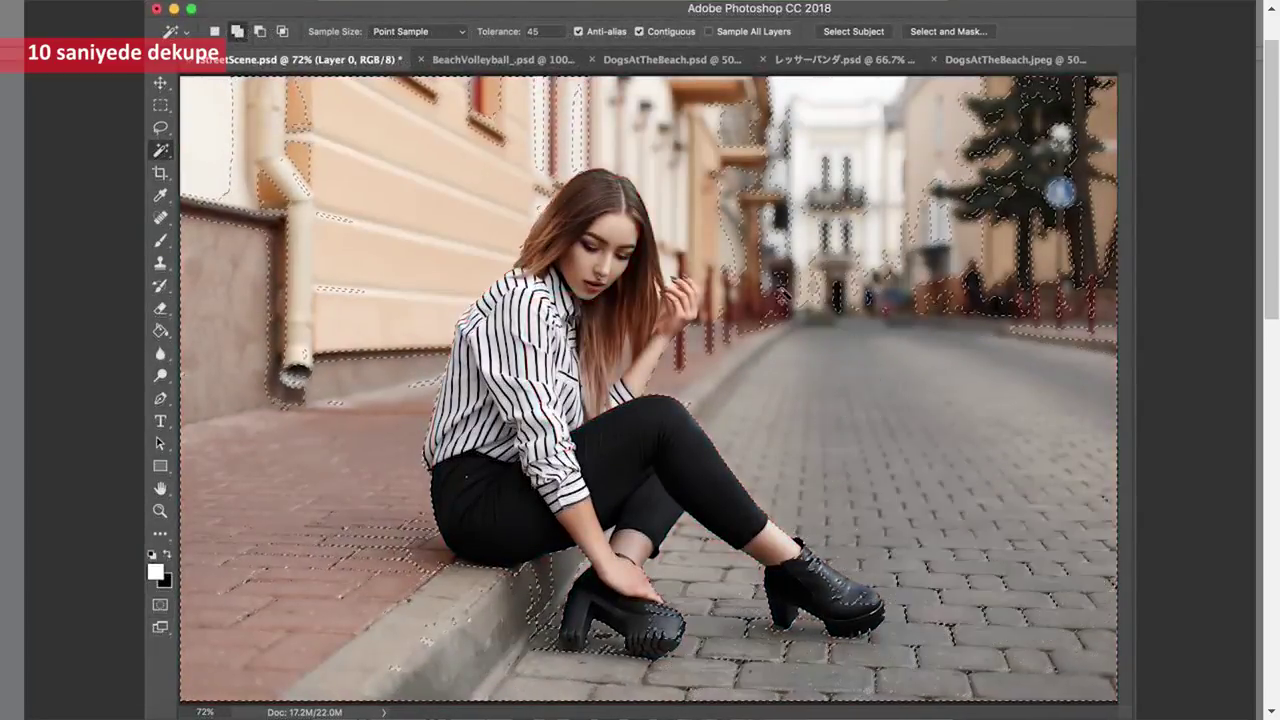
pyautogui.press('q')
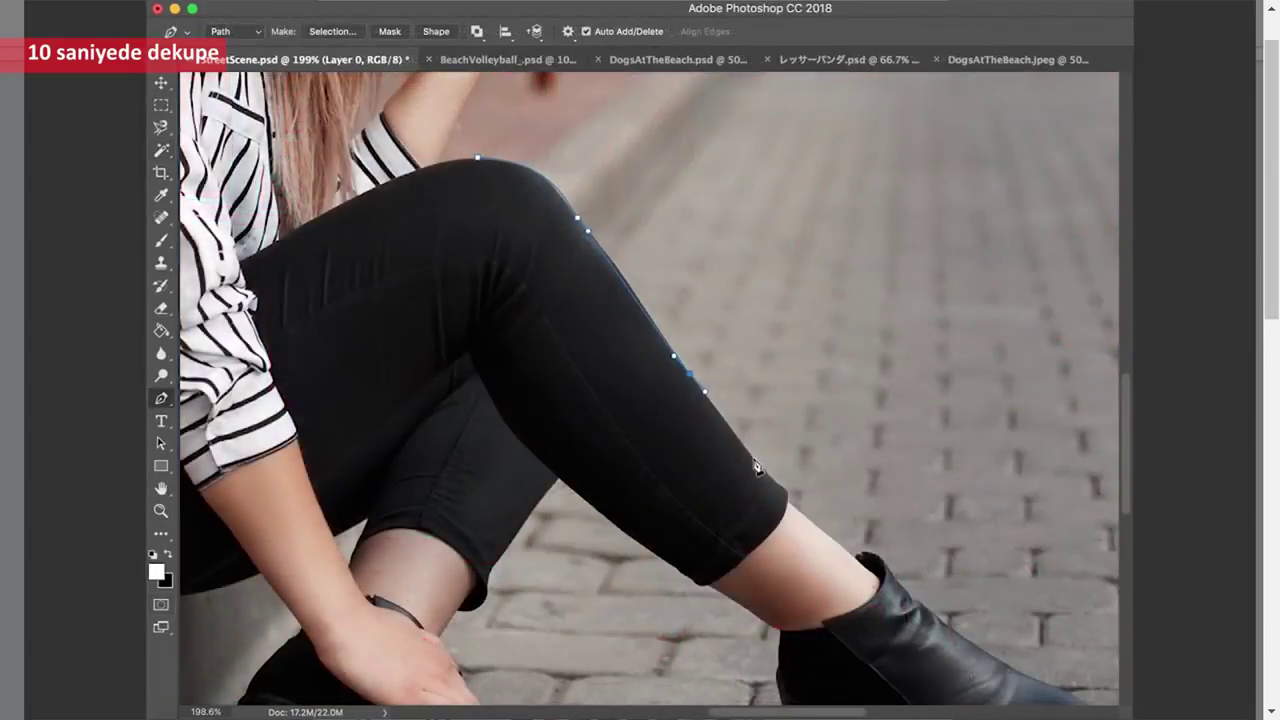
pyautogui.moveTo(754, 459); pyautogui.dragTo(770, 477)
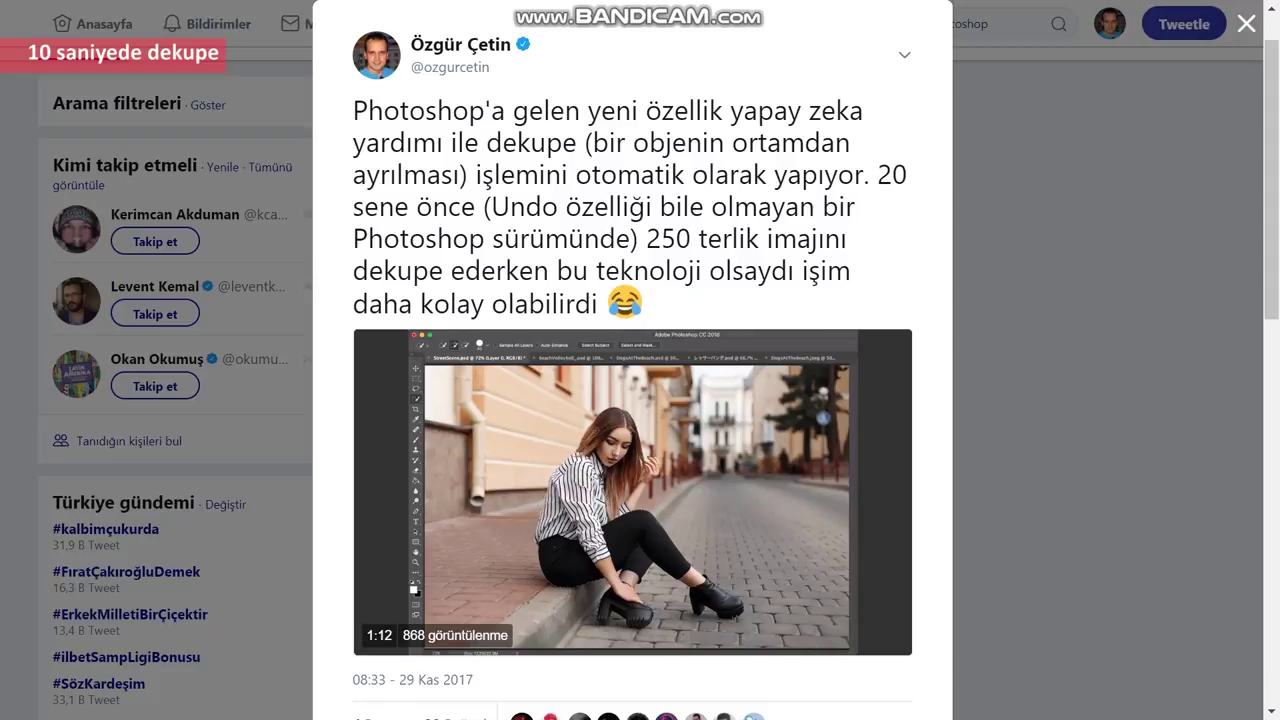
# Close the expanded tweet and return to Photoshop.
pyautogui.press('Escape')
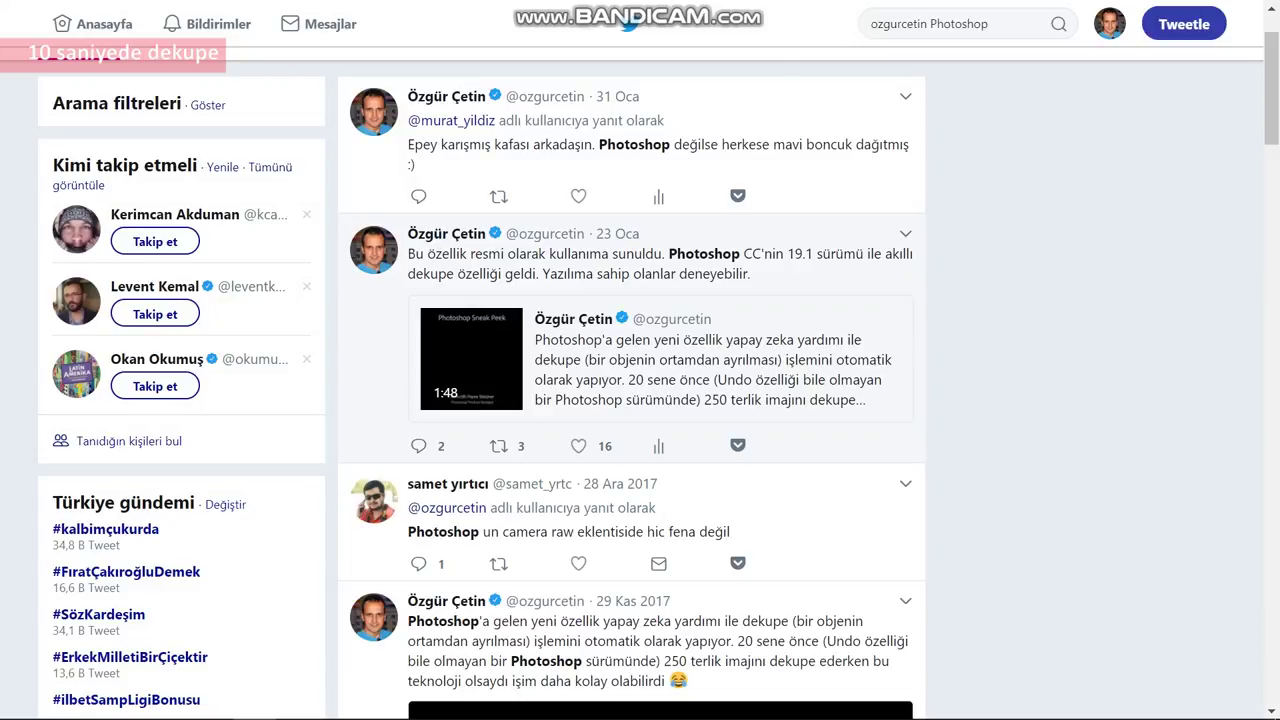
pyautogui.hotkey('alt', 'Tab')
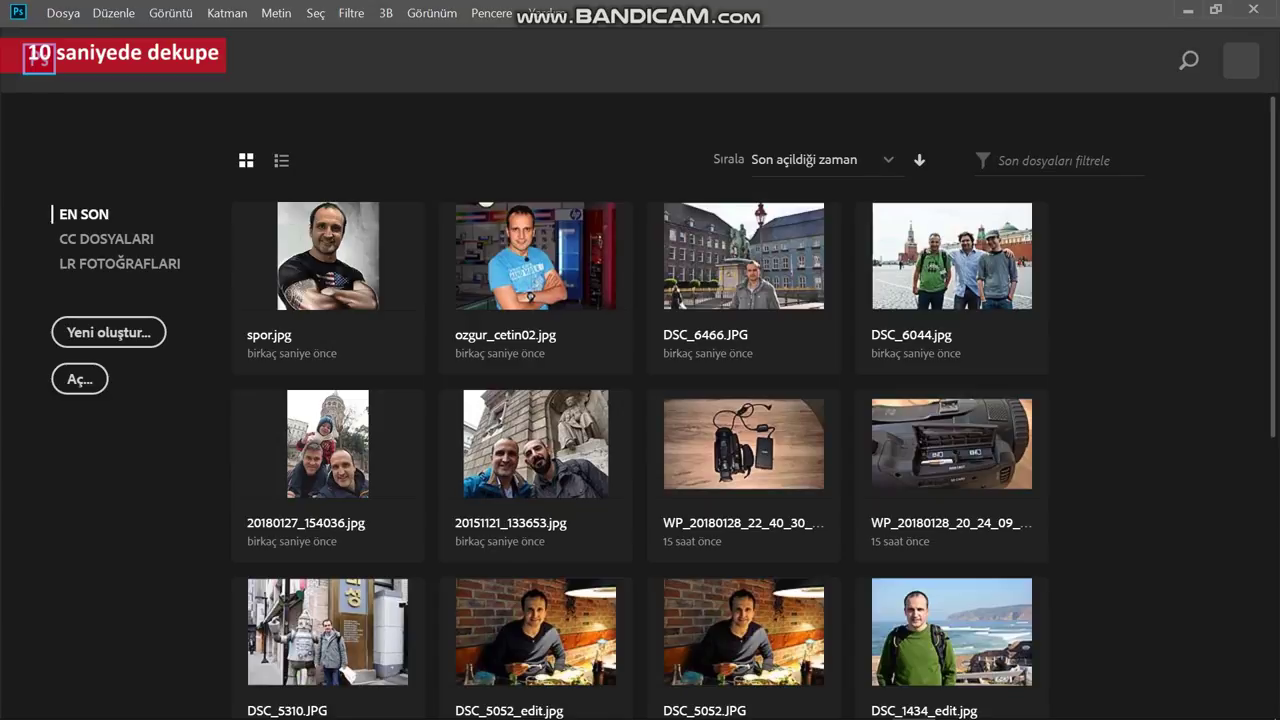
# Open six Desktop photos at once, starting with 20151121_133653.jpg.
pyautogui.hotkey('ctrl', 'o')
pyautogui.click(353, 170)
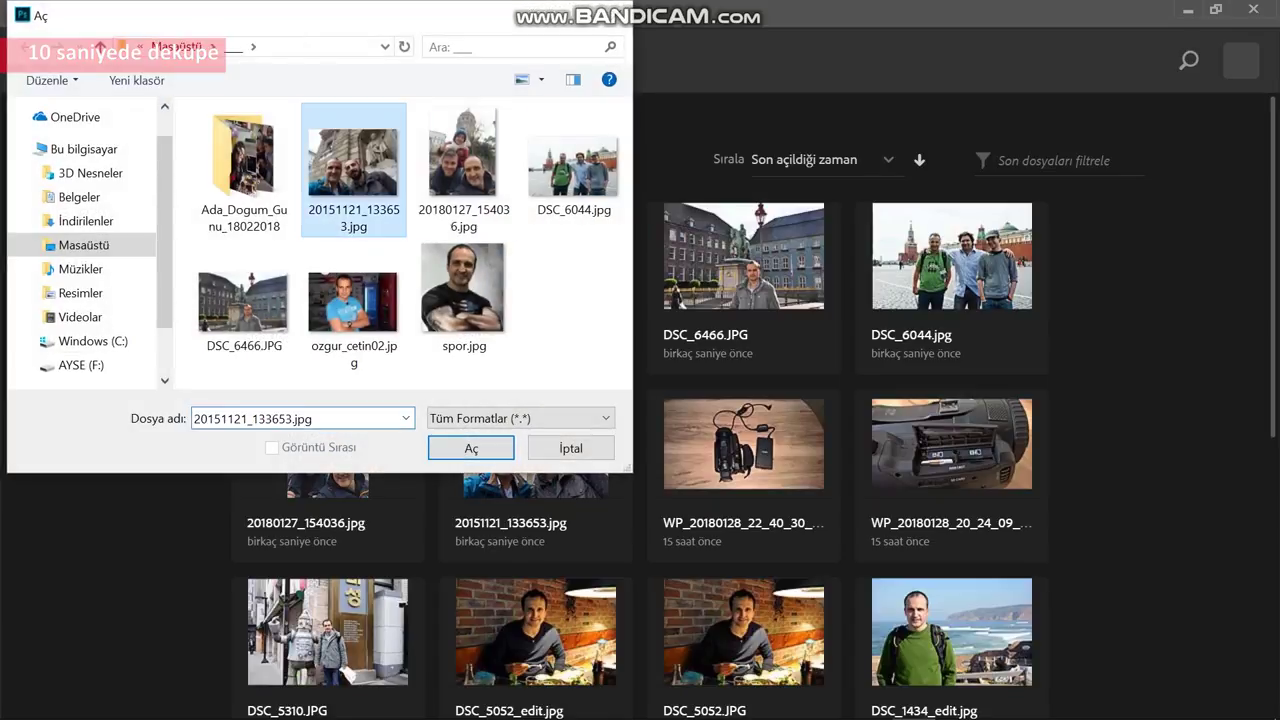
pyautogui.keyDown('ctrl'); pyautogui.click(462, 170); pyautogui.keyUp('ctrl')
pyautogui.keyDown('ctrl'); pyautogui.click(573, 165); pyautogui.keyUp('ctrl')
pyautogui.keyDown('ctrl'); pyautogui.click(353, 305); pyautogui.keyUp('ctrl')
pyautogui.keyDown('ctrl'); pyautogui.click(243, 305); pyautogui.keyUp('ctrl')
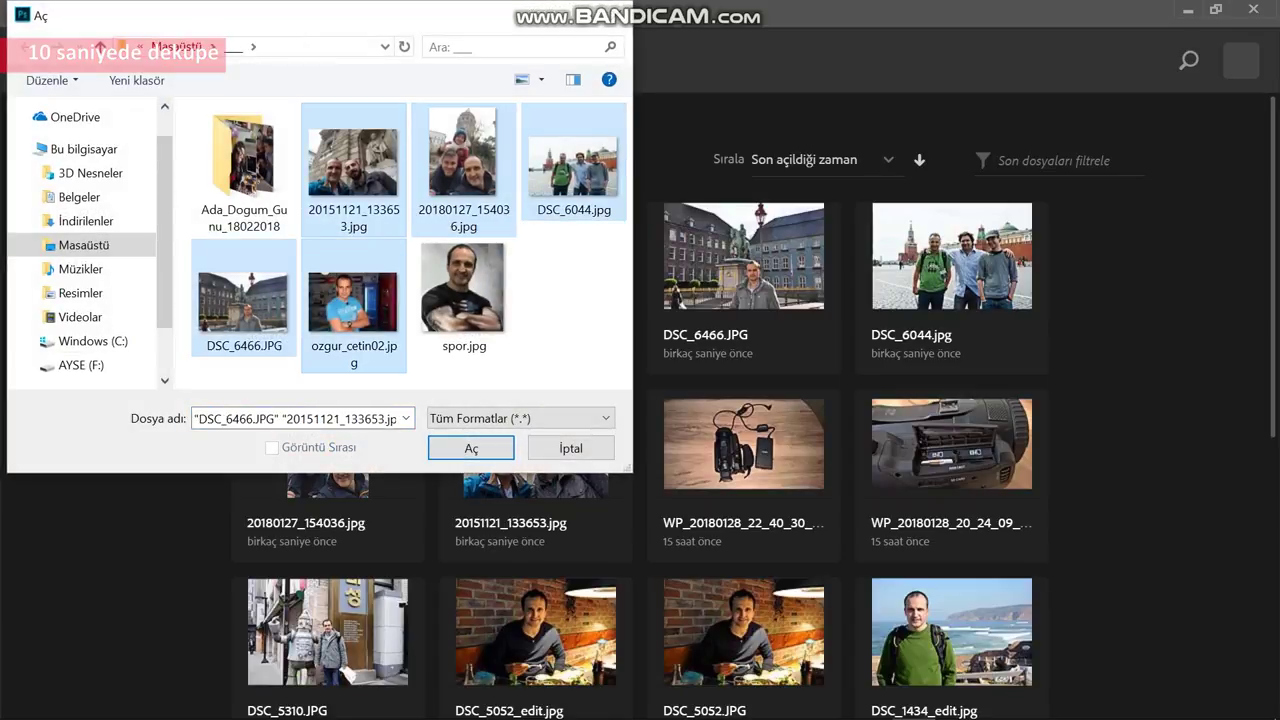
pyautogui.keyDown('ctrl'); pyautogui.click(463, 300); pyautogui.keyUp('ctrl')
pyautogui.press('Return')
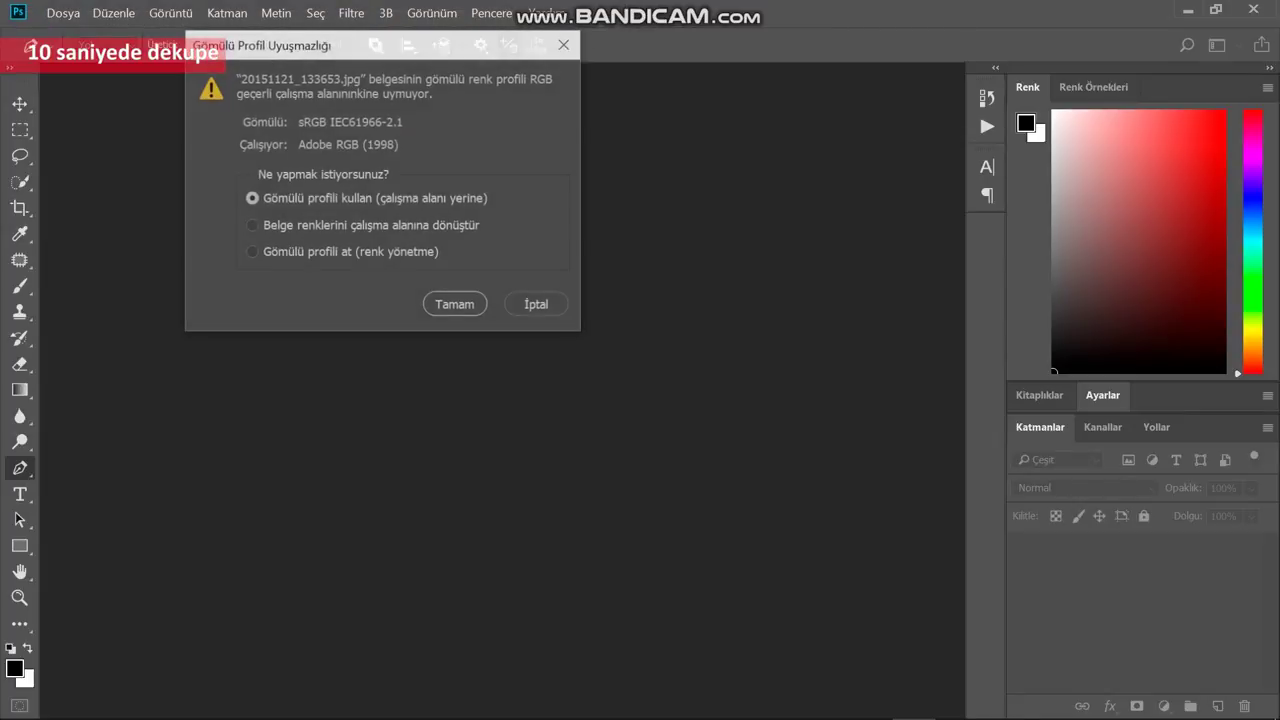
# Accept each colour profile prompt until spor.jpg finishes opening.
pyautogui.press('Return')
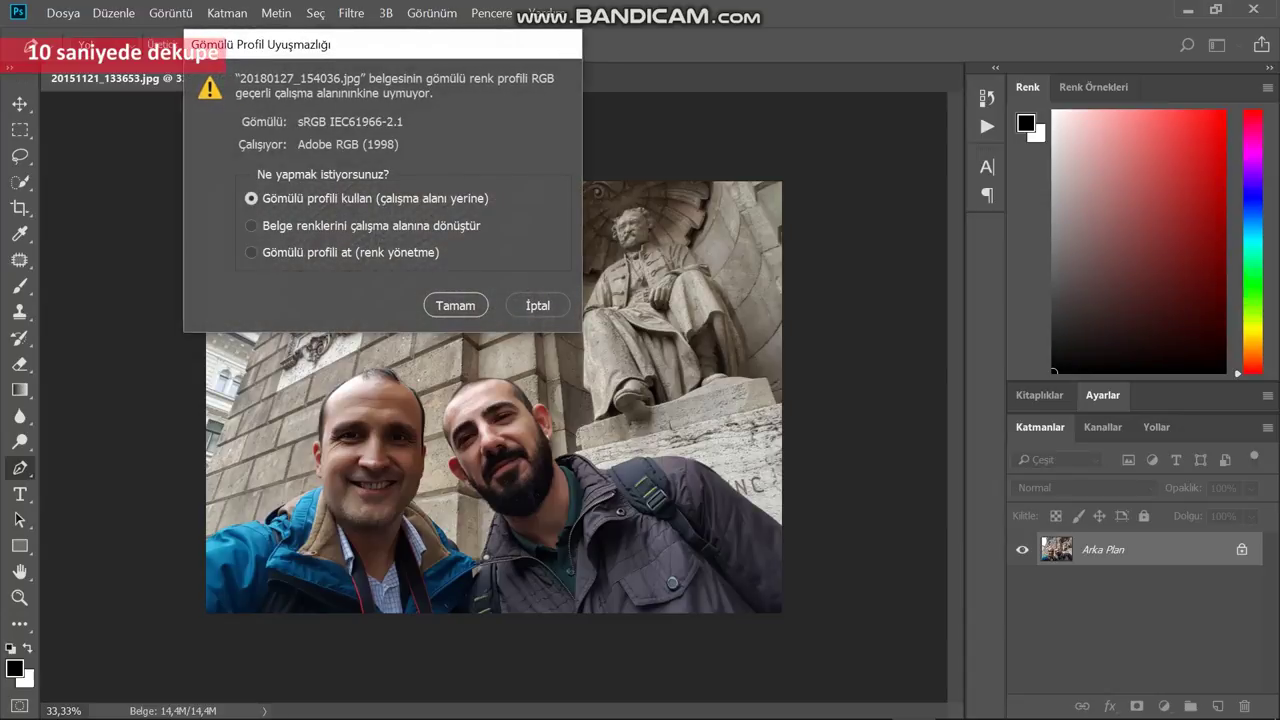
pyautogui.press('Return')
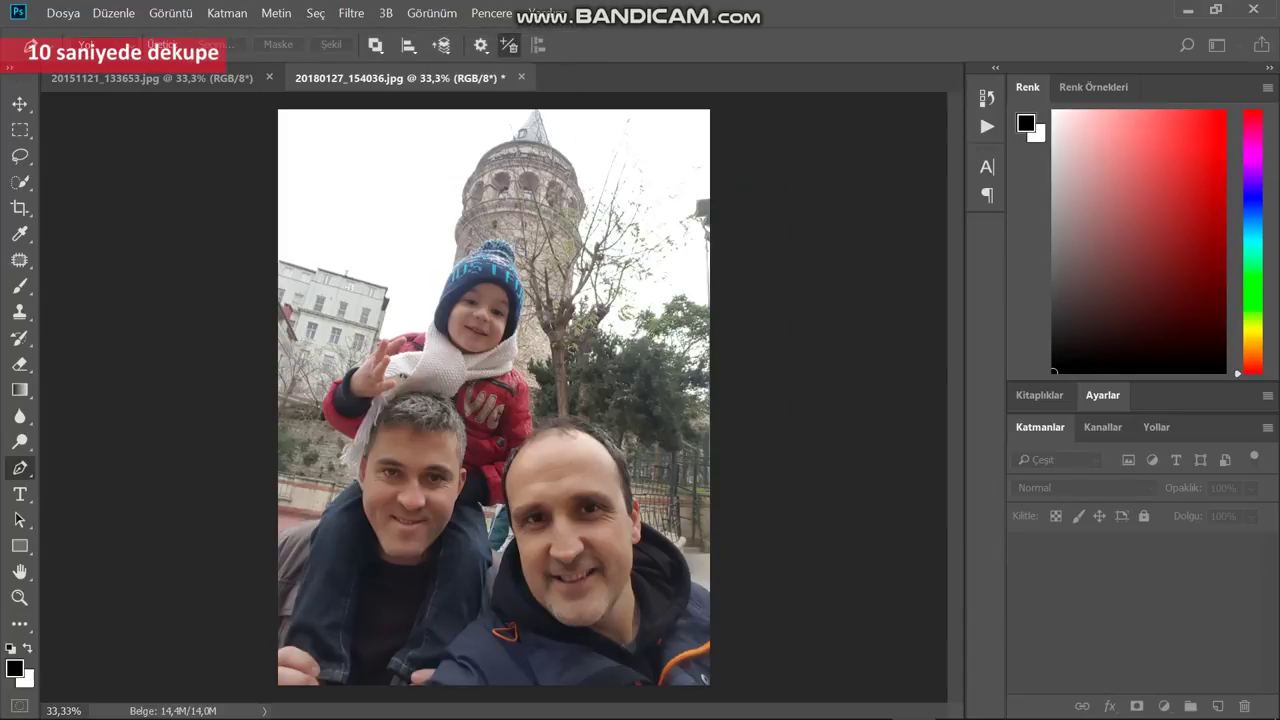
pyautogui.press('Return')
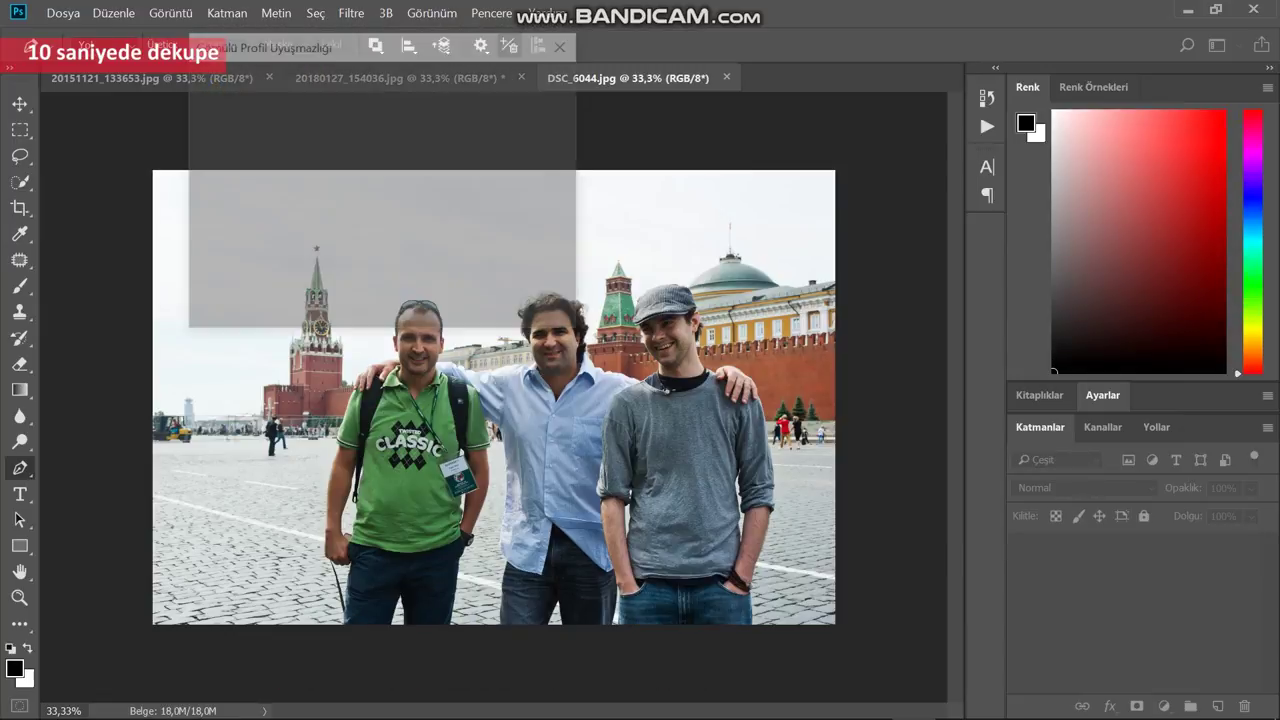
pyautogui.press('Return')
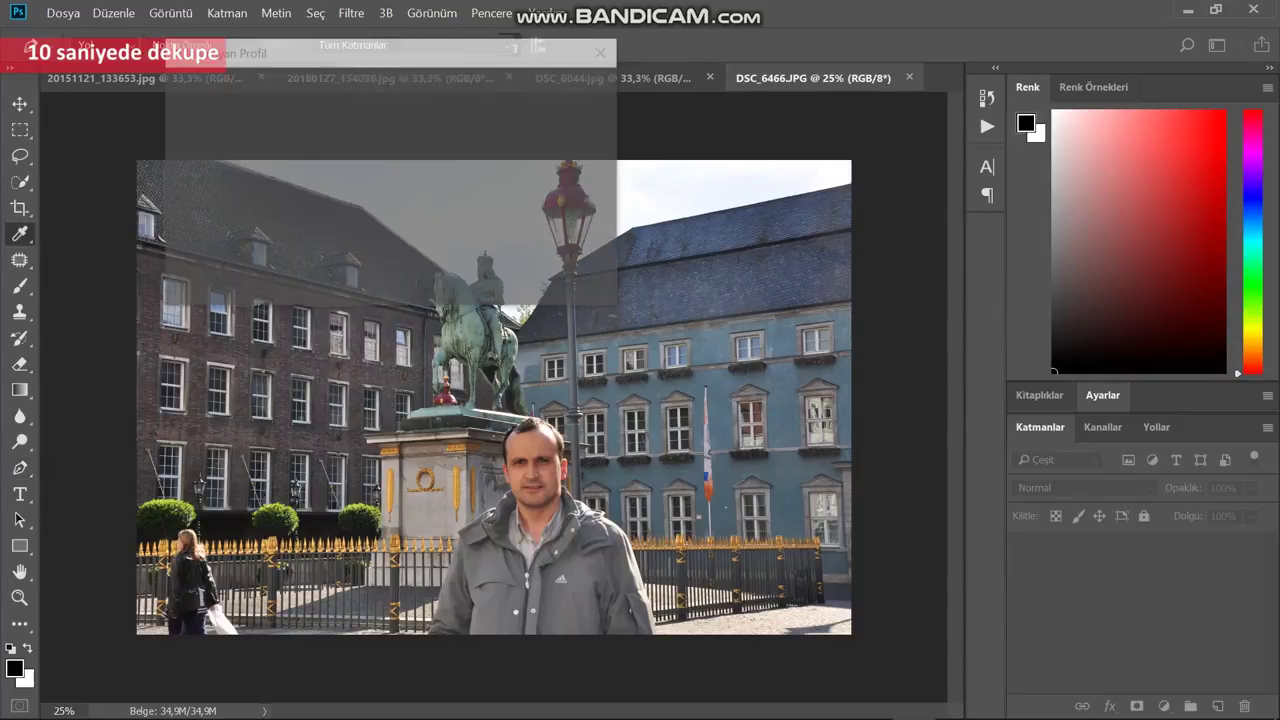
pyautogui.press('Return')
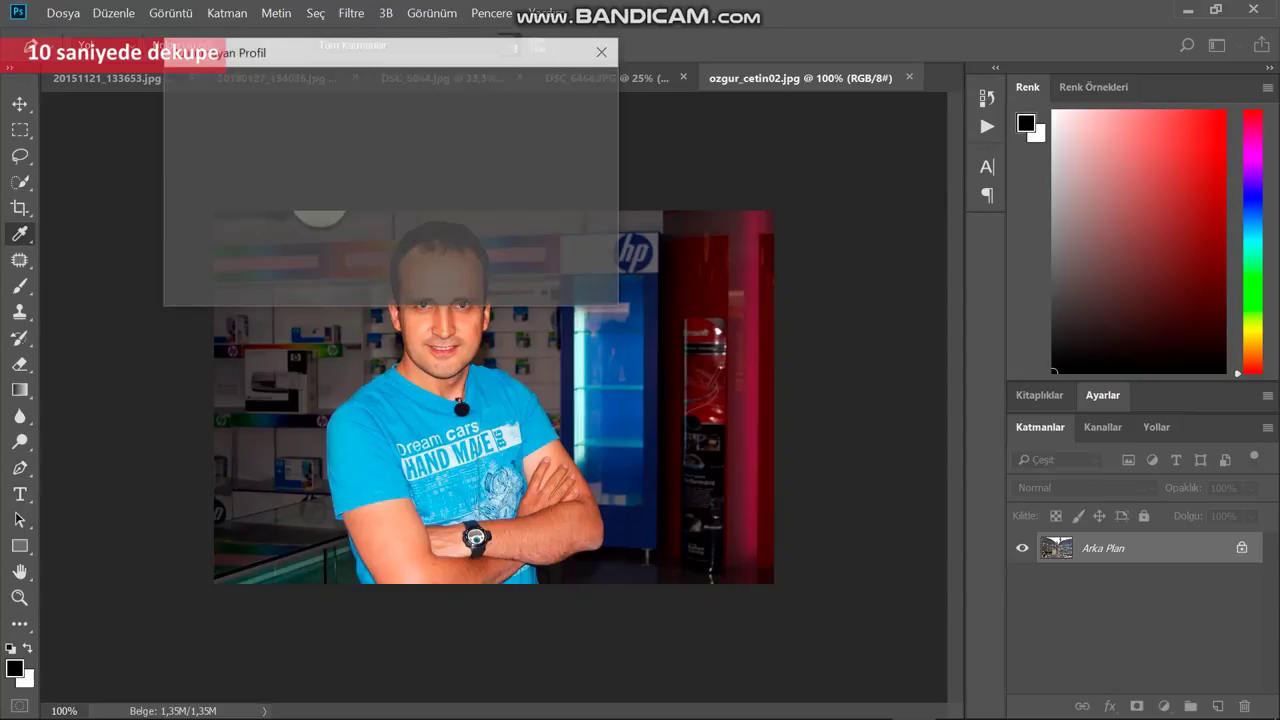
pyautogui.press('Return')
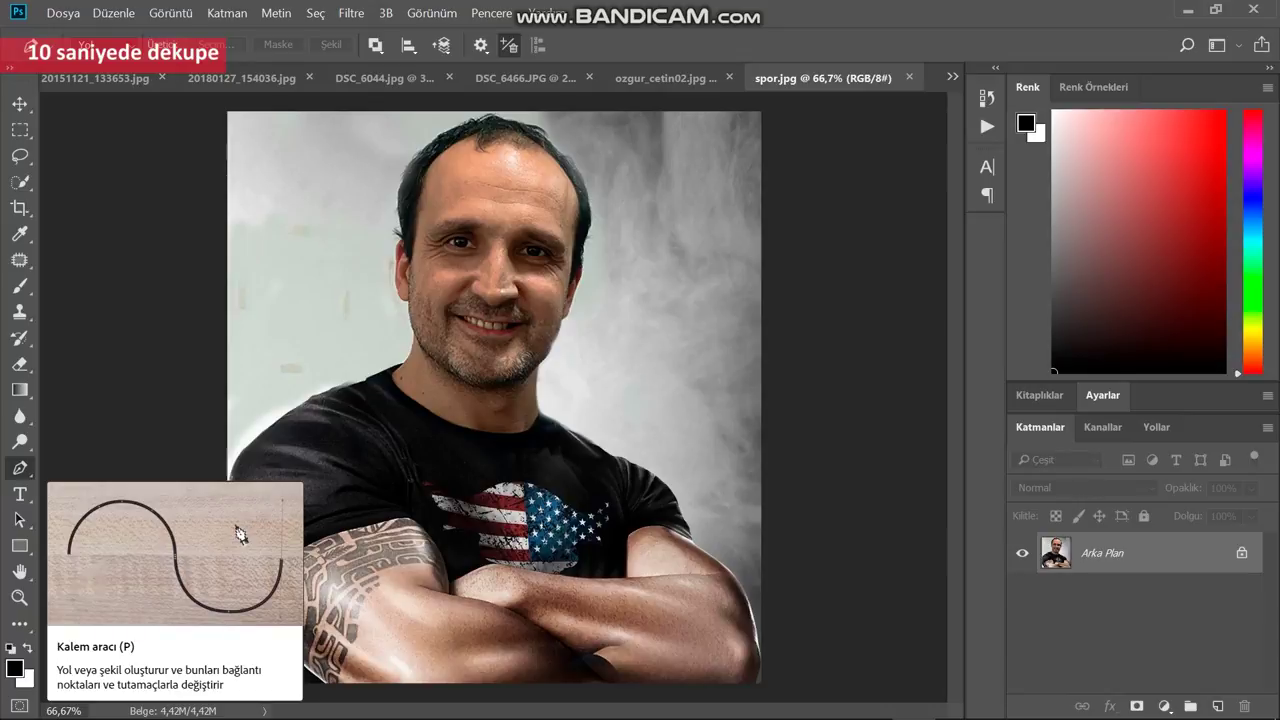
# Pen-trace from the man's left shoulder over his head and down to the right shoulder.
pyautogui.click(283, 417)
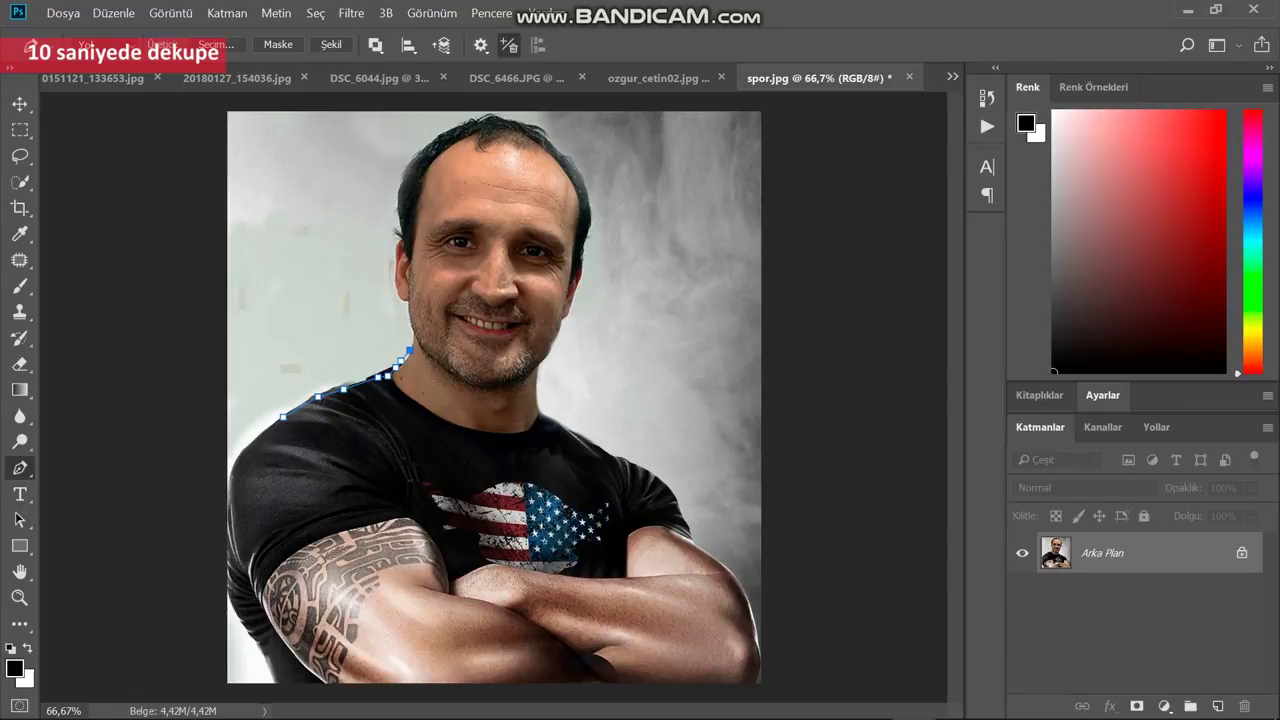
pyautogui.moveTo(481, 151); pyautogui.dragTo(503, 146)
pyautogui.click(576, 174)
pyautogui.click(559, 375)
pyautogui.click(598, 450)
pyautogui.click(647, 494)
pyautogui.click(667, 510)
# Continue the path around the right elbow, along the folded arms, closing at the start.
pyautogui.click(678, 511)
pyautogui.moveTo(701, 534); pyautogui.dragTo(705, 544)
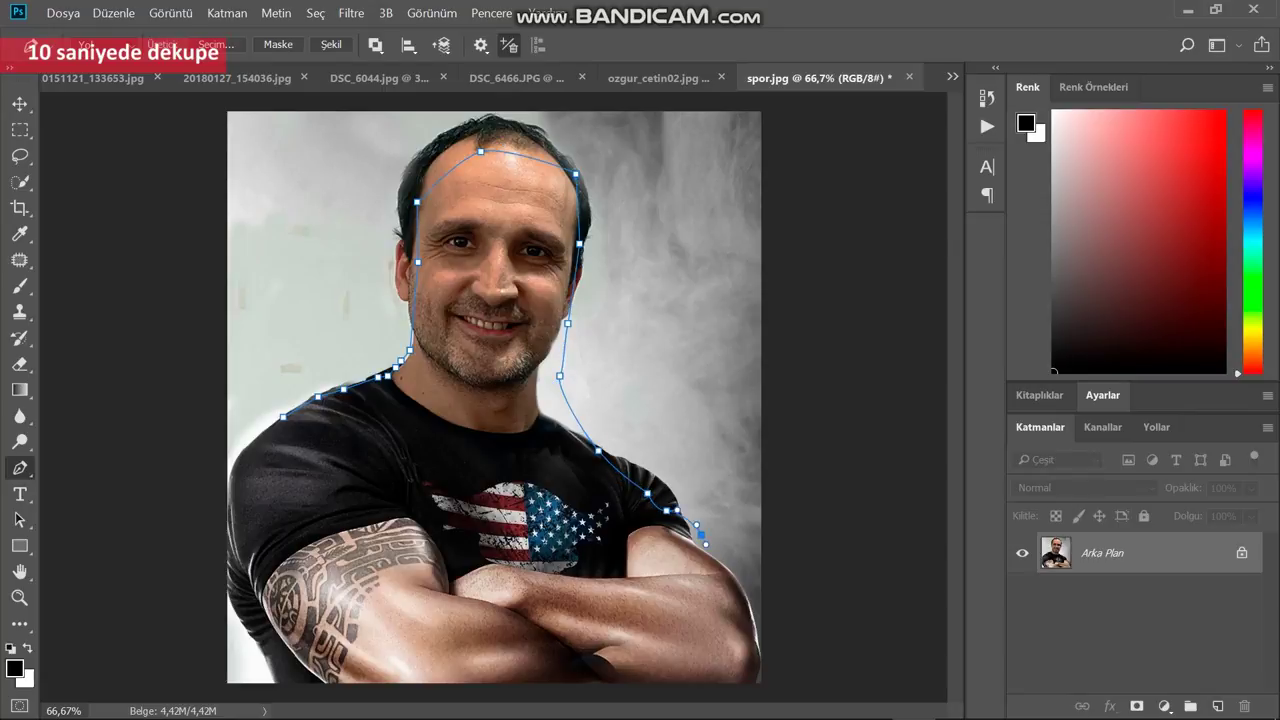
pyautogui.click(479, 658)
pyautogui.click(301, 625)
pyautogui.click(276, 570)
pyautogui.click(283, 416)
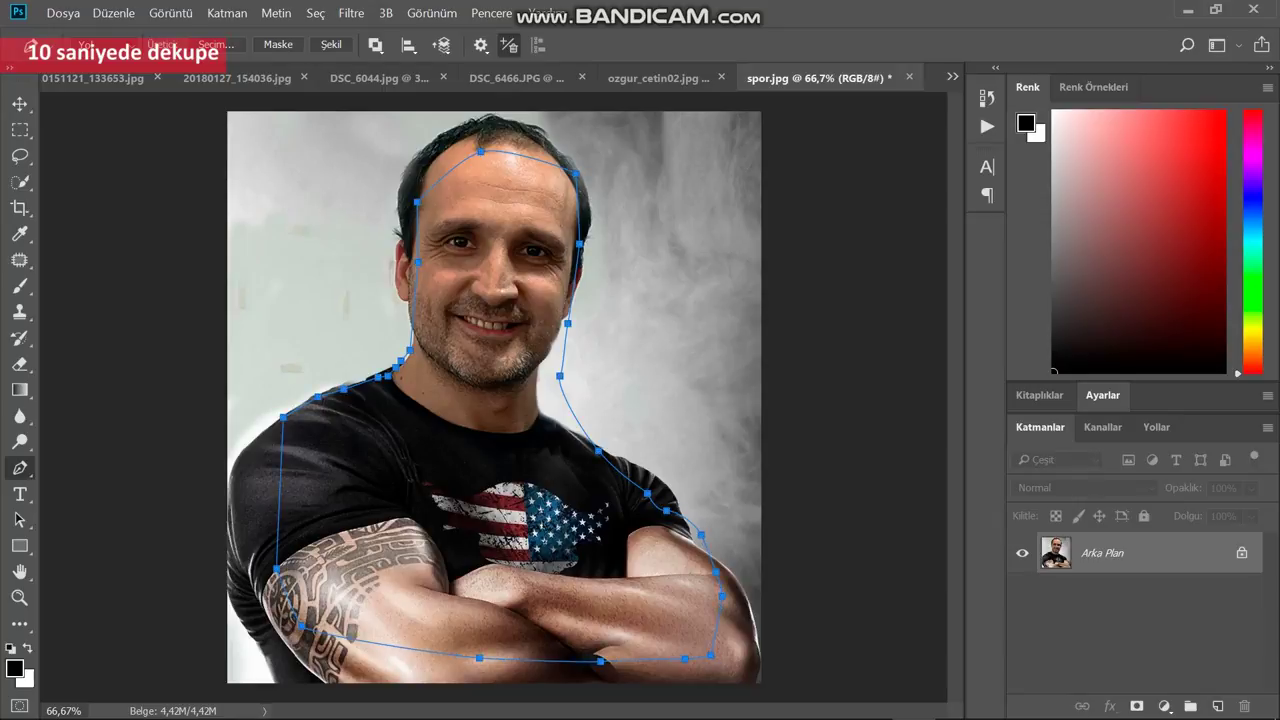
# Load the work path as a selection, then deselect it.
pyautogui.click(1157, 427)
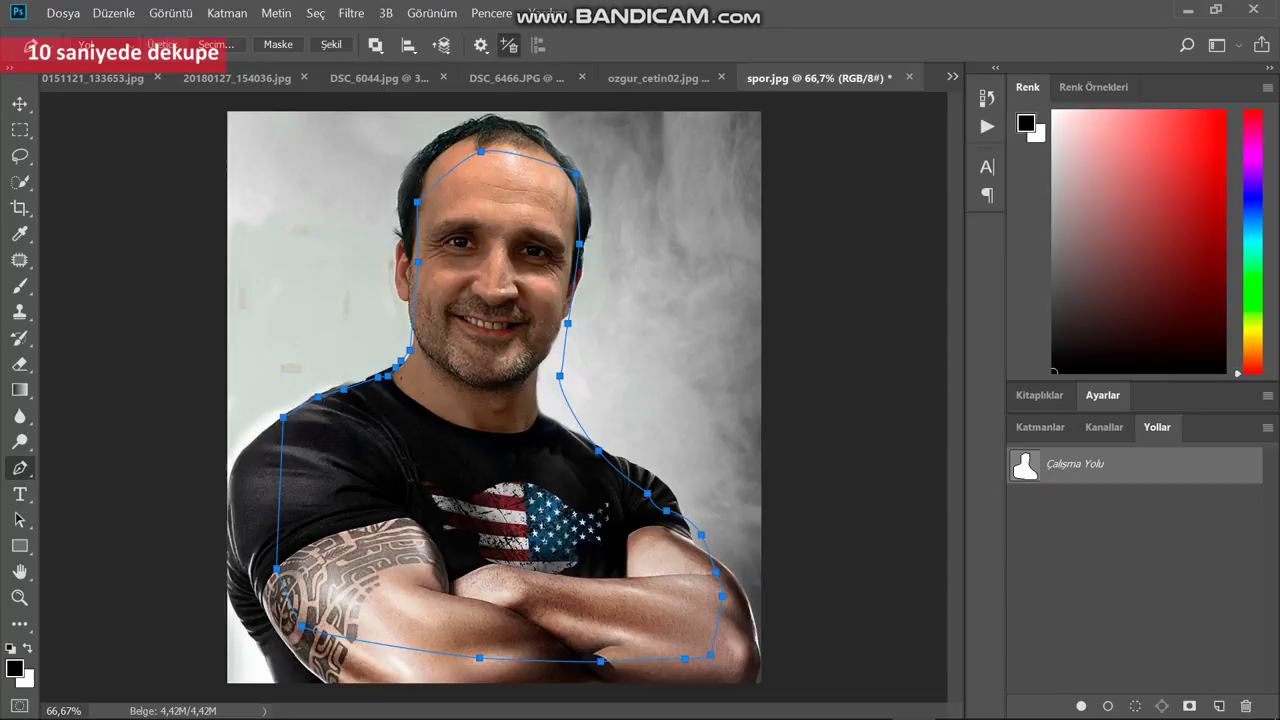
pyautogui.click(1135, 706)
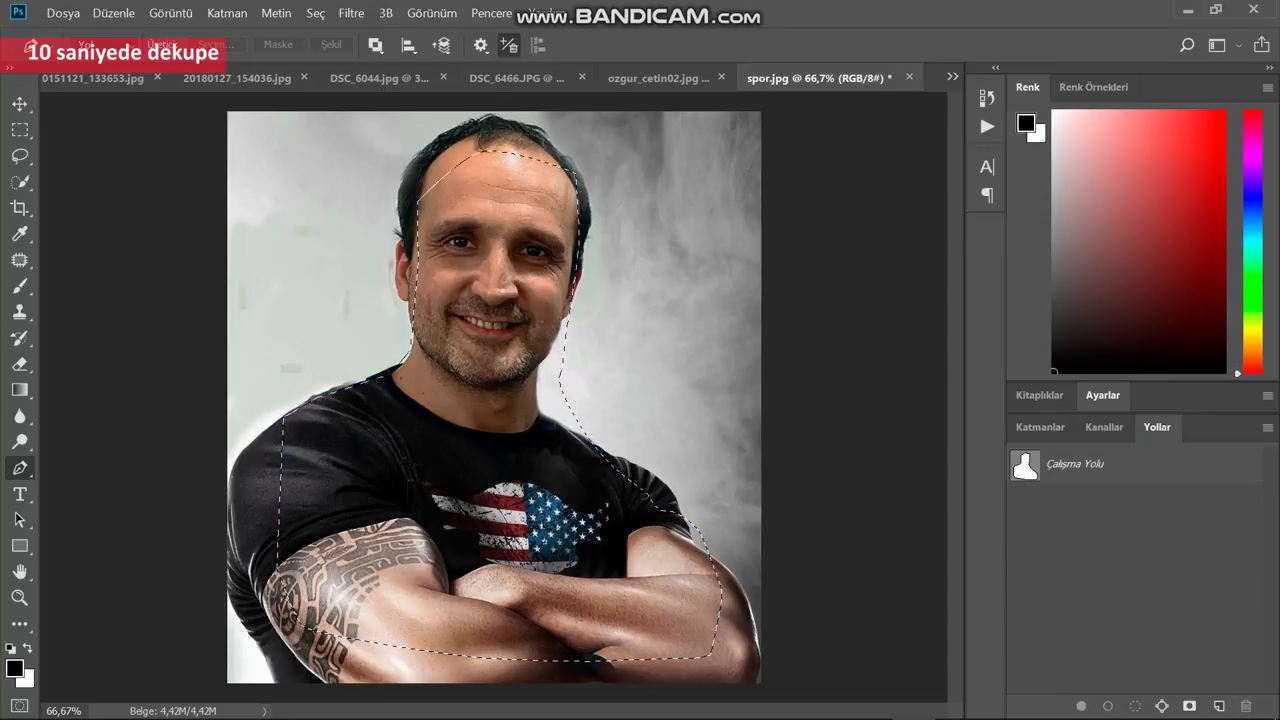
pyautogui.hotkey('ctrl', 'd')
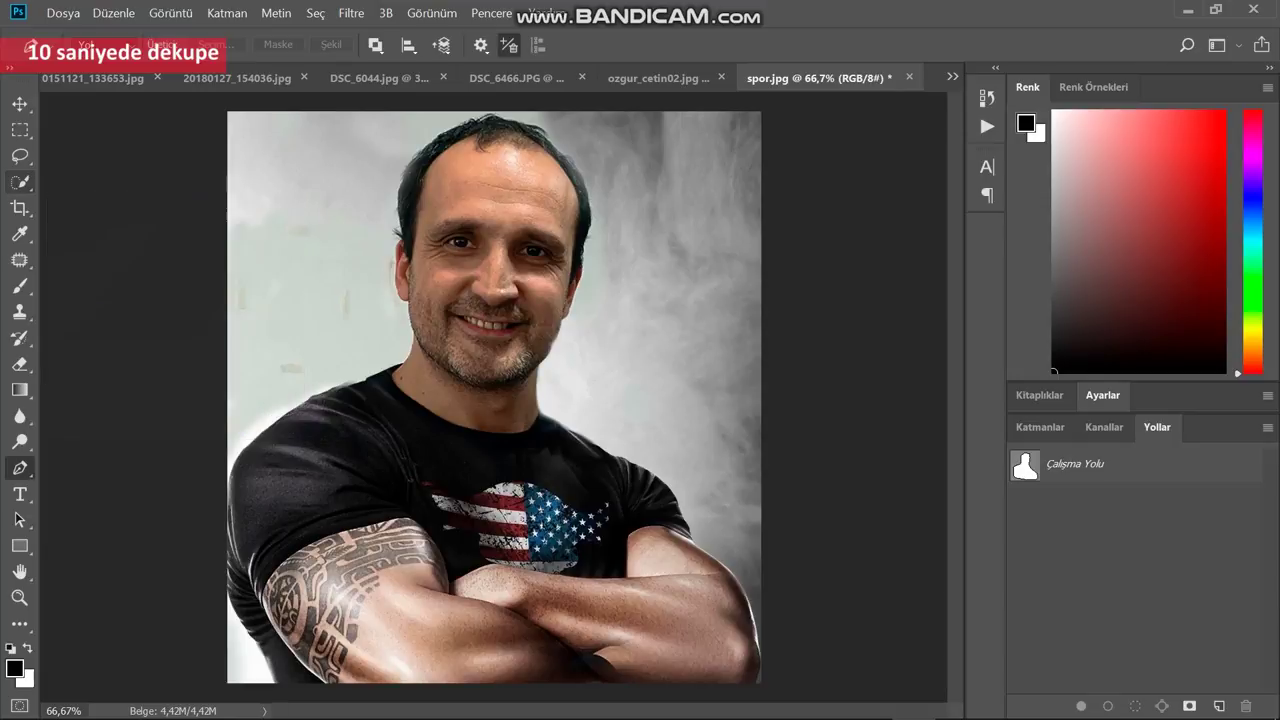
# Auto-select the smiling man with Özne Seç and open Select and Mask.
pyautogui.click(20, 182)
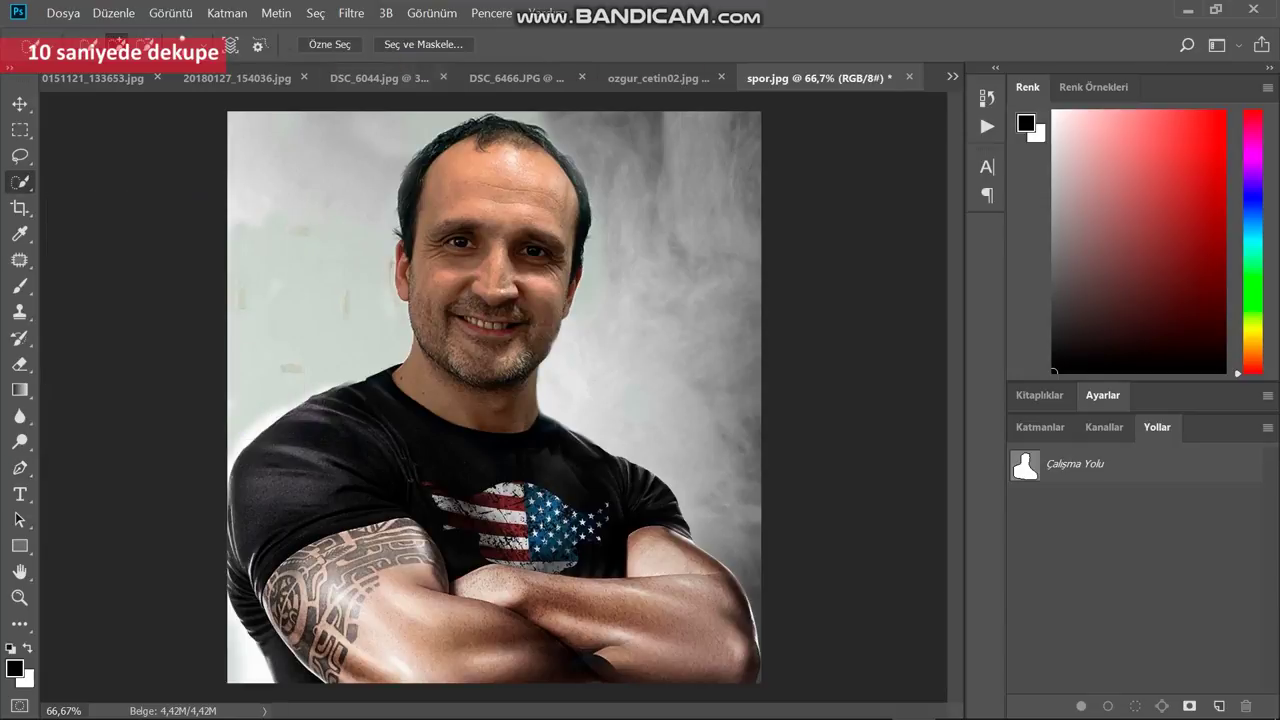
pyautogui.click(330, 45)
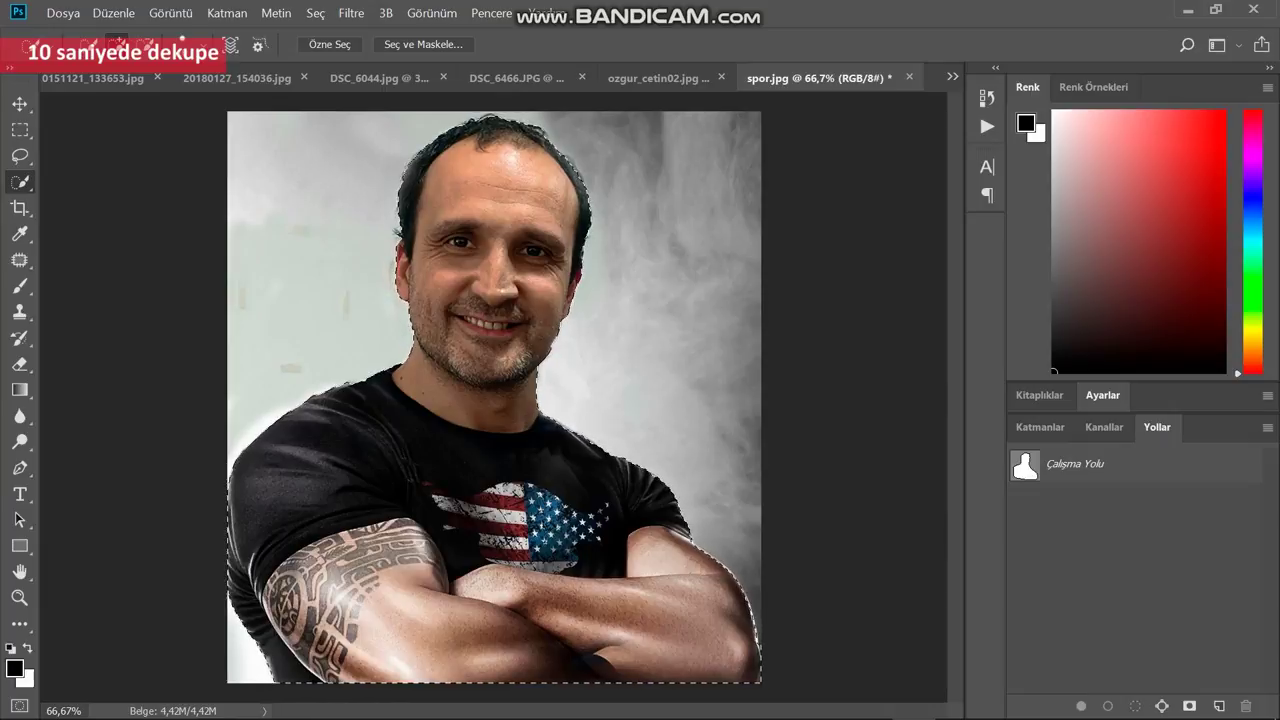
pyautogui.click(423, 44)
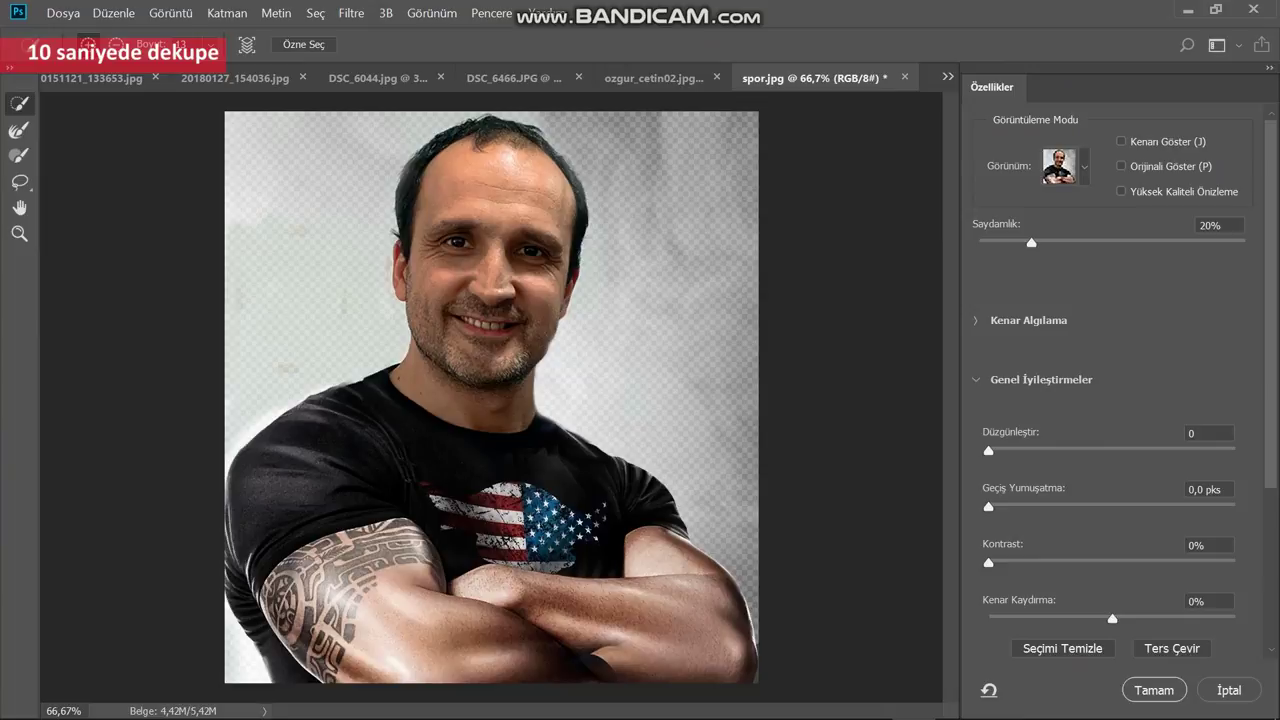
# Raise the preview Saydamlık and output the refined cutout to a new Arka Plan kopya layer.
pyautogui.moveTo(1032, 242)
pyautogui.mouseDown()
pyautogui.moveTo(1210, 242)
pyautogui.moveTo(1018, 242)
pyautogui.moveTo(1152, 242)
pyautogui.mouseUp()
pyautogui.scroll(-2, 1115, 400)
pyautogui.scroll(-2, 1115, 400)
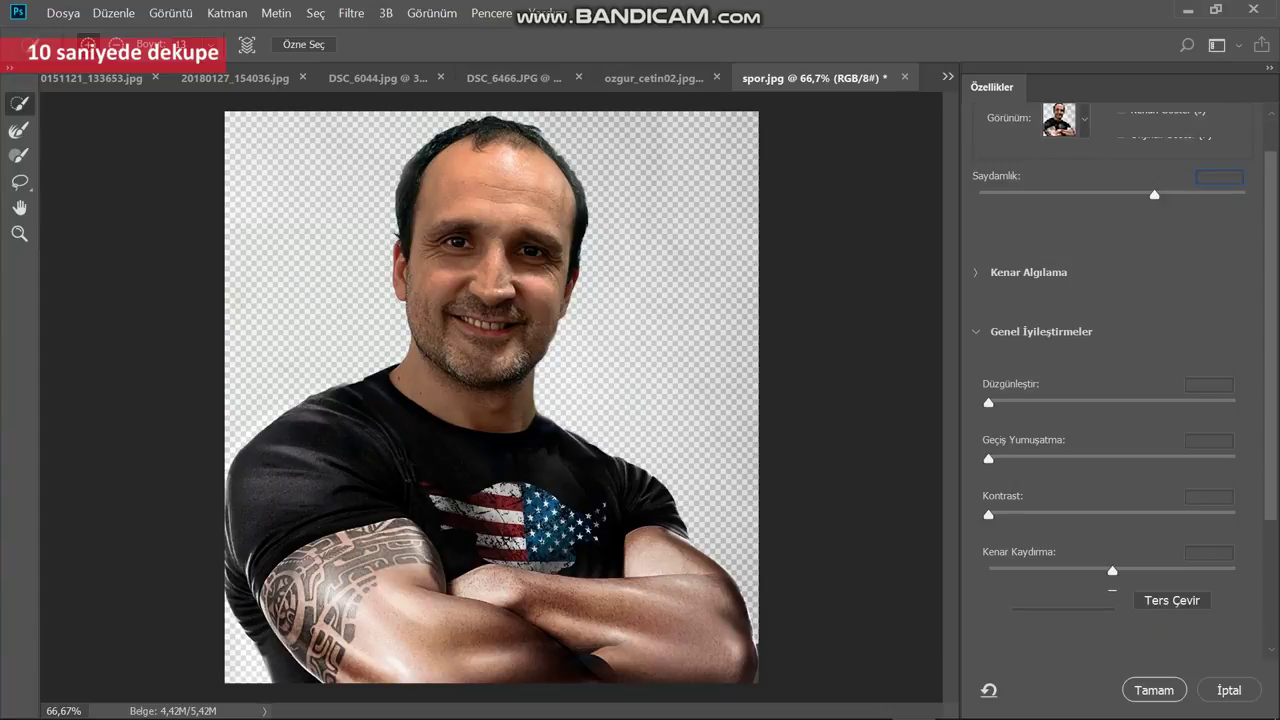
pyautogui.scroll(-3, 1115, 400)
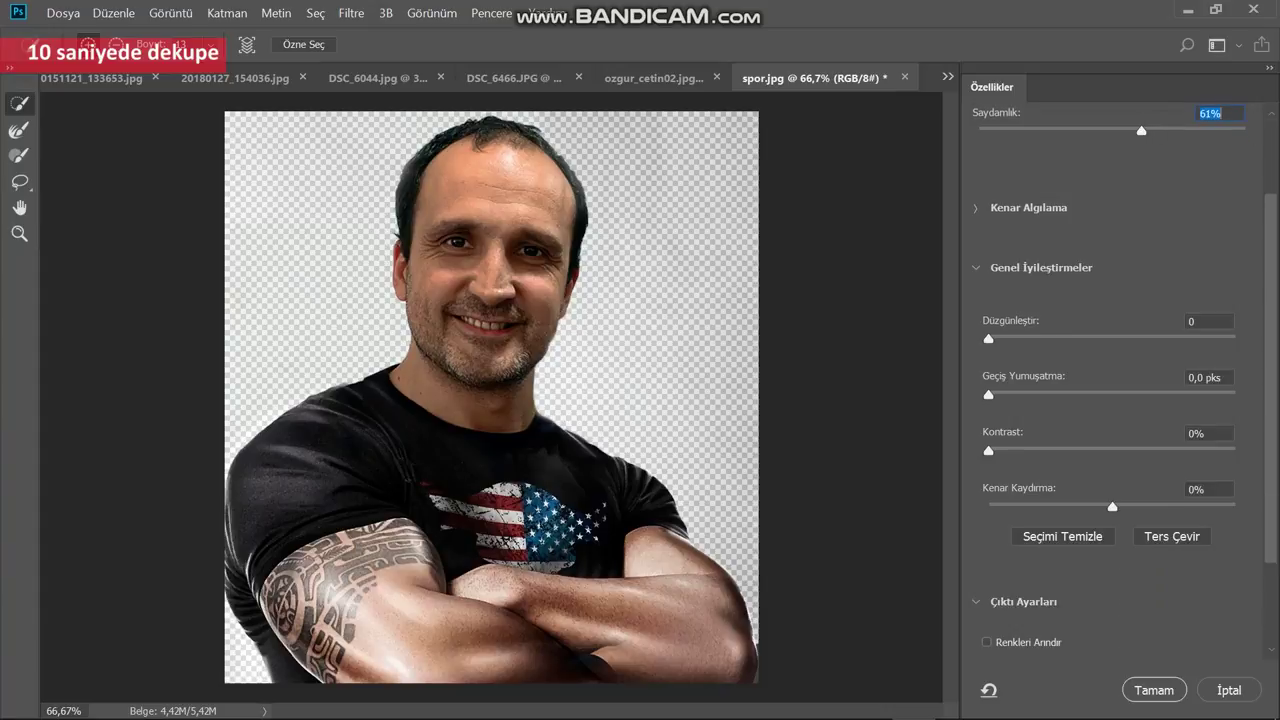
pyautogui.scroll(-1, 1109, 380)
pyautogui.scroll(-1, 1109, 380)
pyautogui.scroll(-2, 1109, 380)
pyautogui.scroll(-3, 1109, 380)
pyautogui.scroll(-3, 1109, 380)
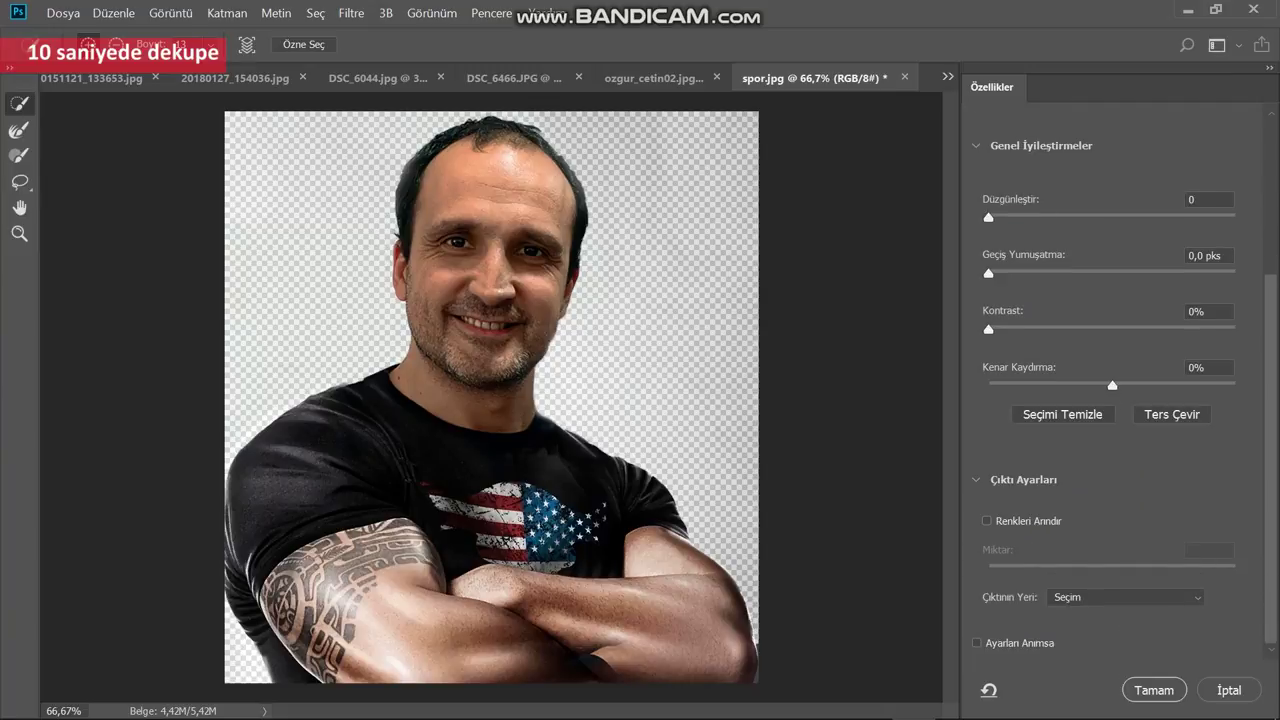
pyautogui.click(1125, 597)
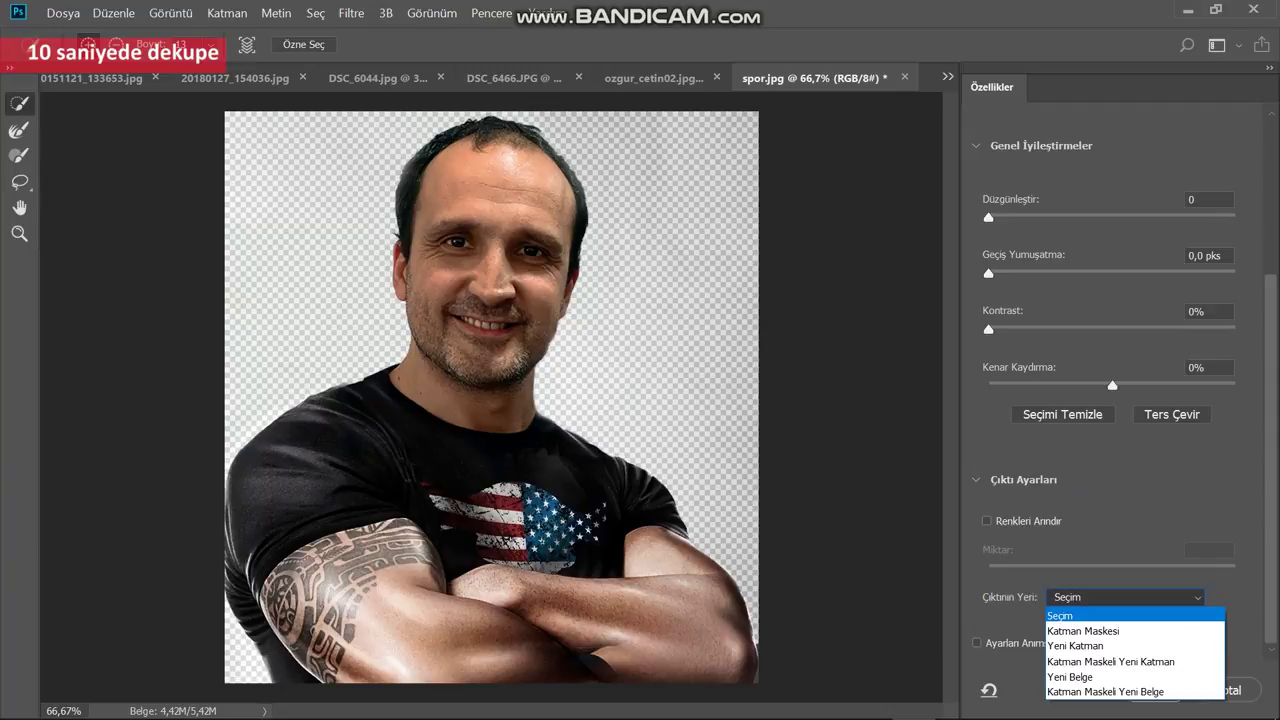
pyautogui.click(1070, 611)
pyautogui.press('Return')
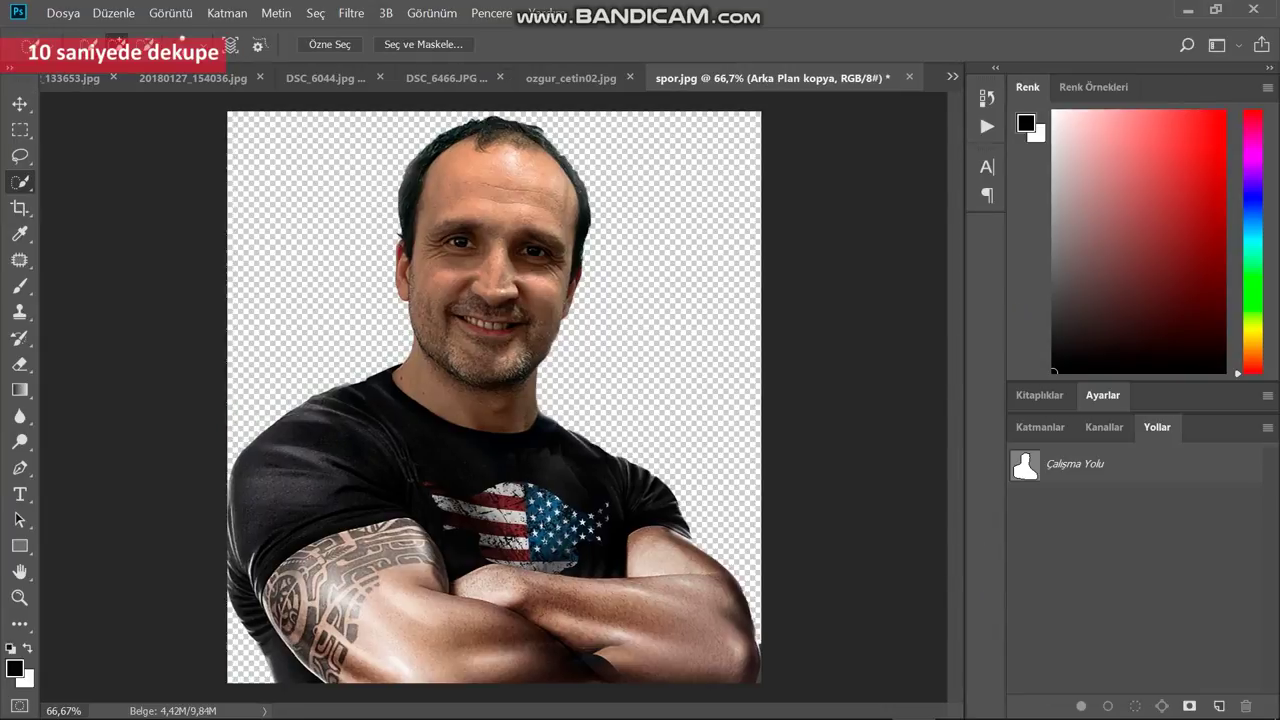
# Show the Layers panel and toggle Arka Plan kopya's visibility off and back on.
pyautogui.press('F7')
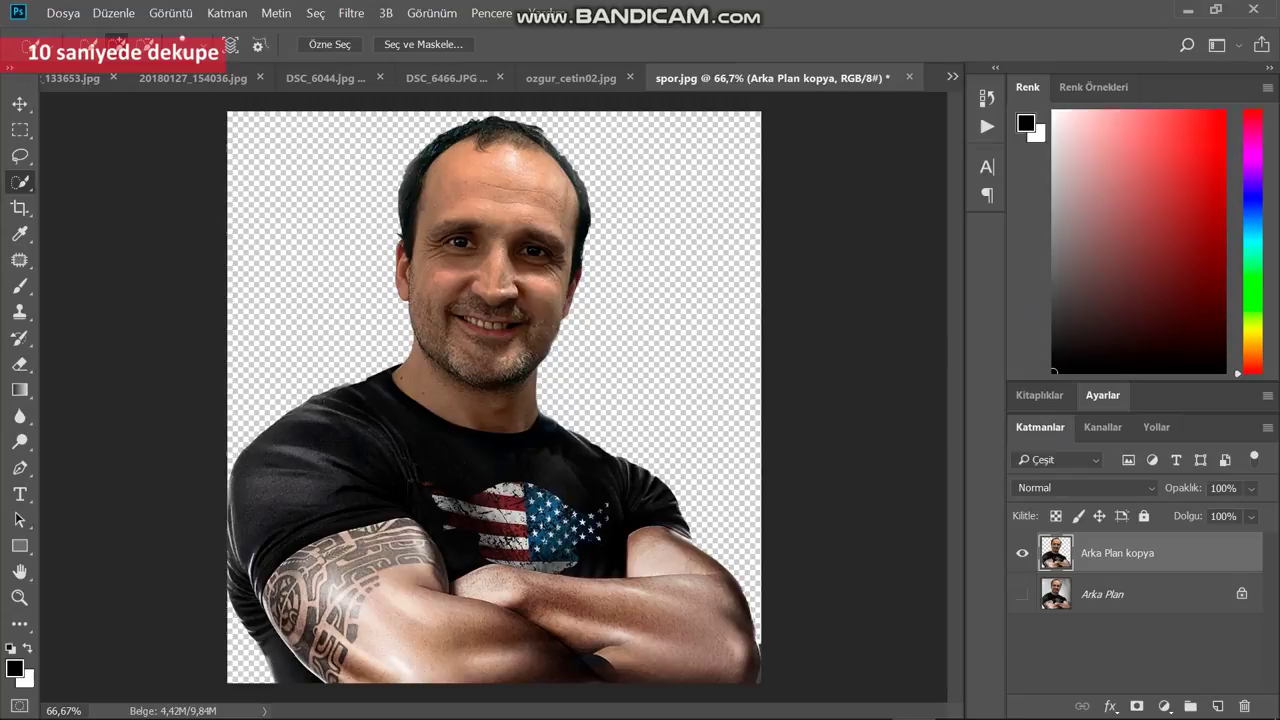
pyautogui.click(1022, 553)
pyautogui.click(1022, 553)
# Add a black-filled layer beneath Arka Plan kopya, then close spor.jpg.
pyautogui.click(1217, 706)
pyautogui.moveTo(1100, 553); pyautogui.dragTo(1100, 605)
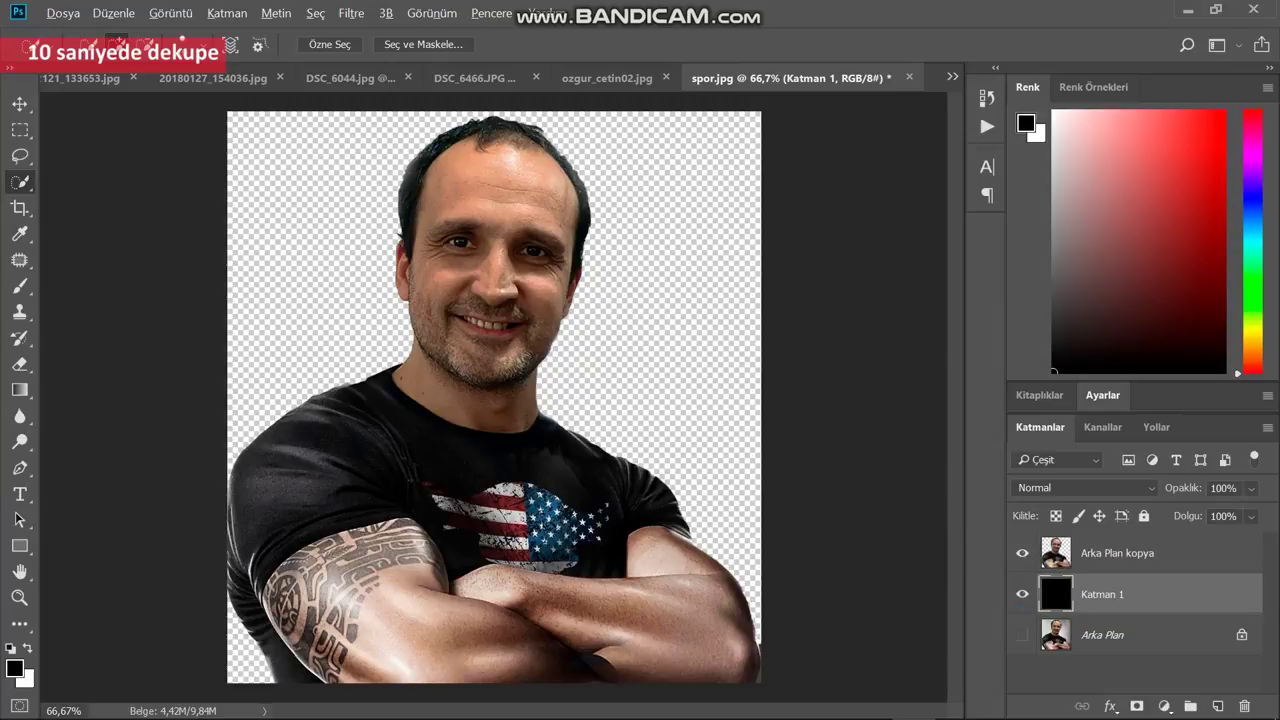
pyautogui.hotkey('alt', 'BackSpace')
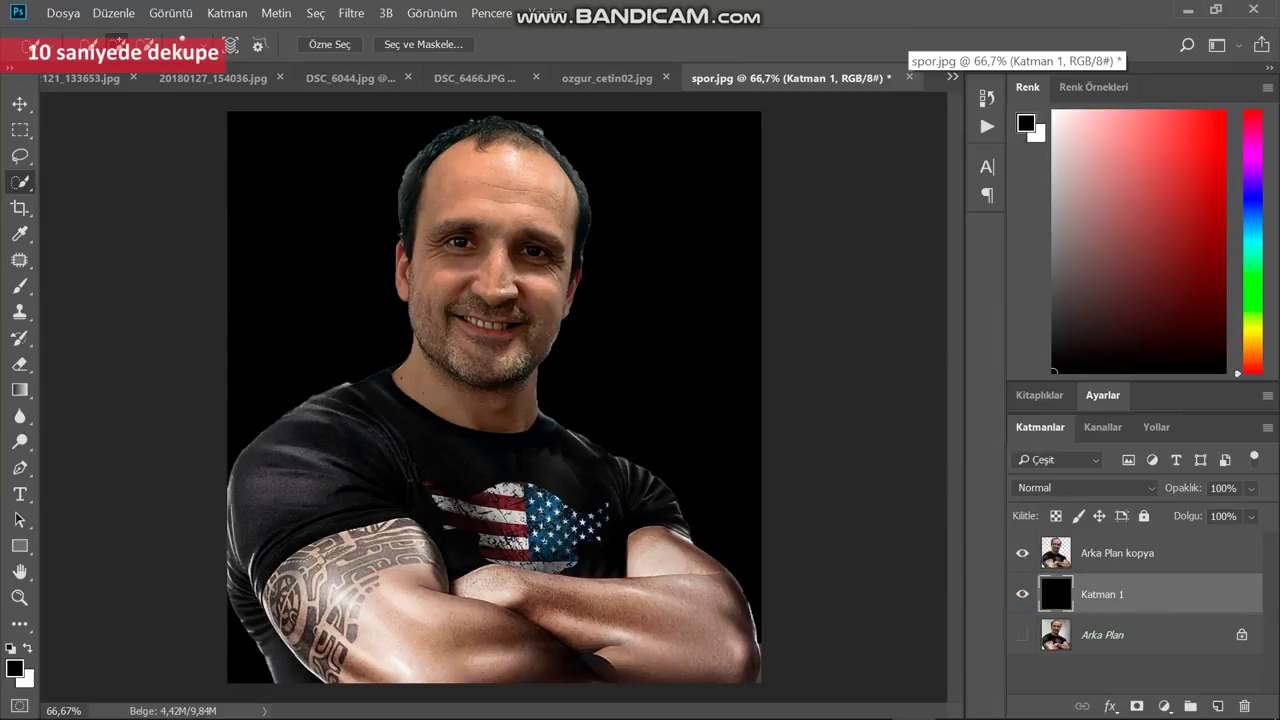
pyautogui.click(909, 77)
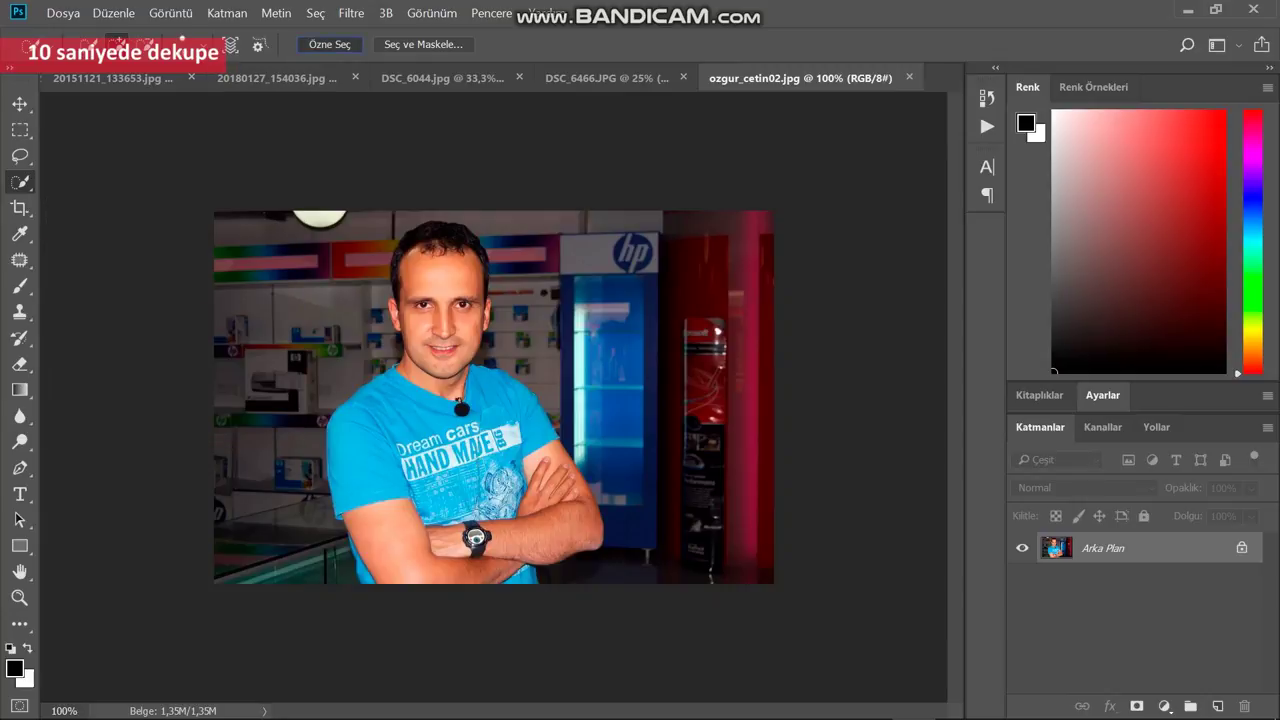
# Select the man in the blue T-shirt with Özne Seç, deselect, and reselect him.
pyautogui.click(329, 44)
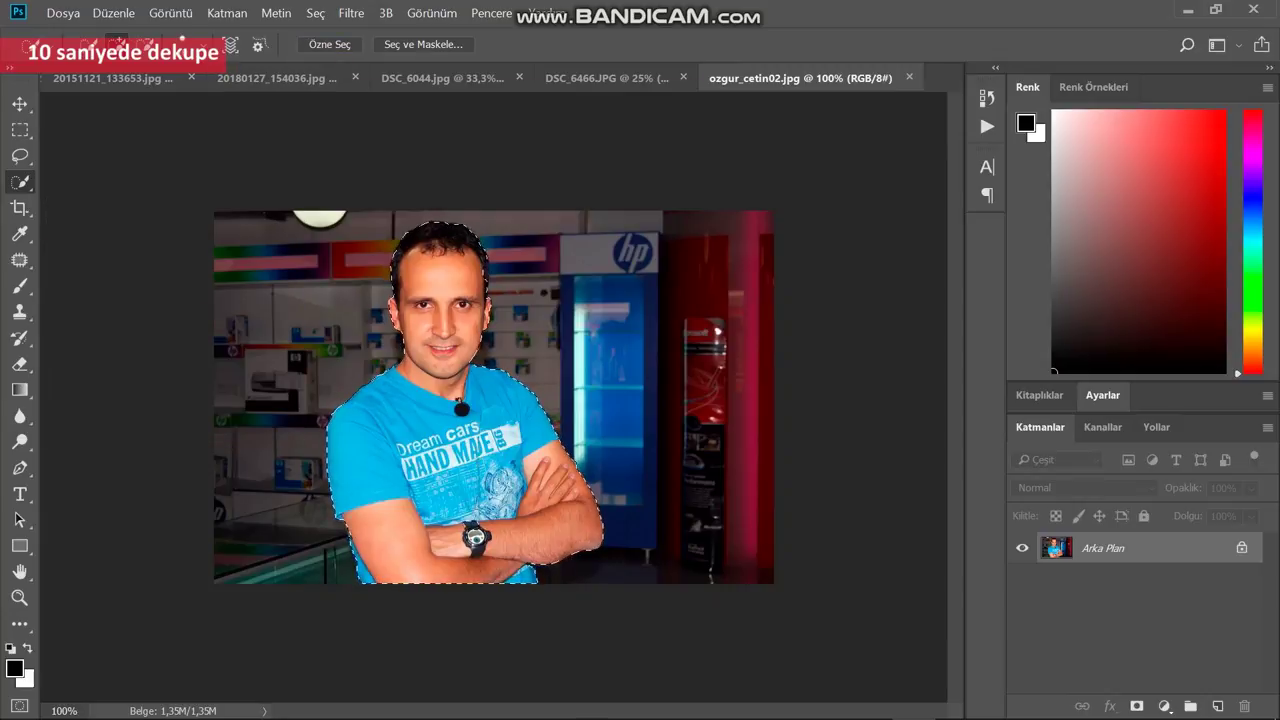
pyautogui.hotkey('ctrl', 'd')
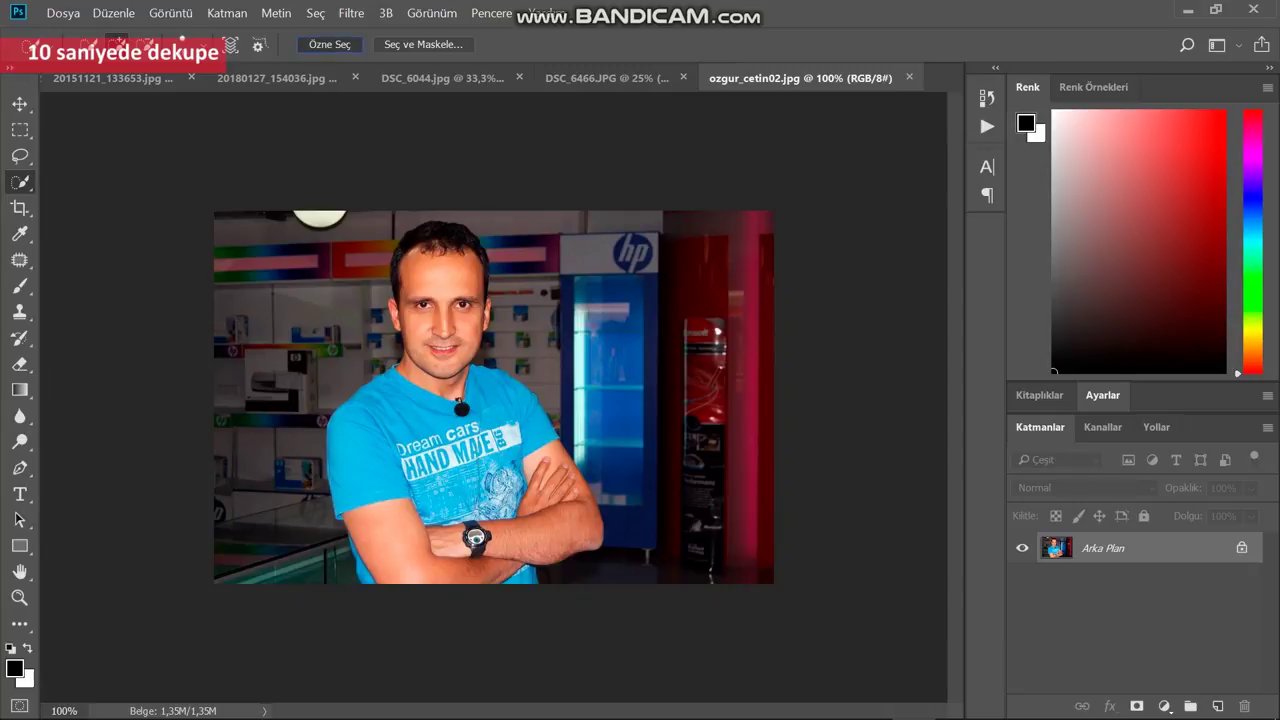
pyautogui.click(329, 44)
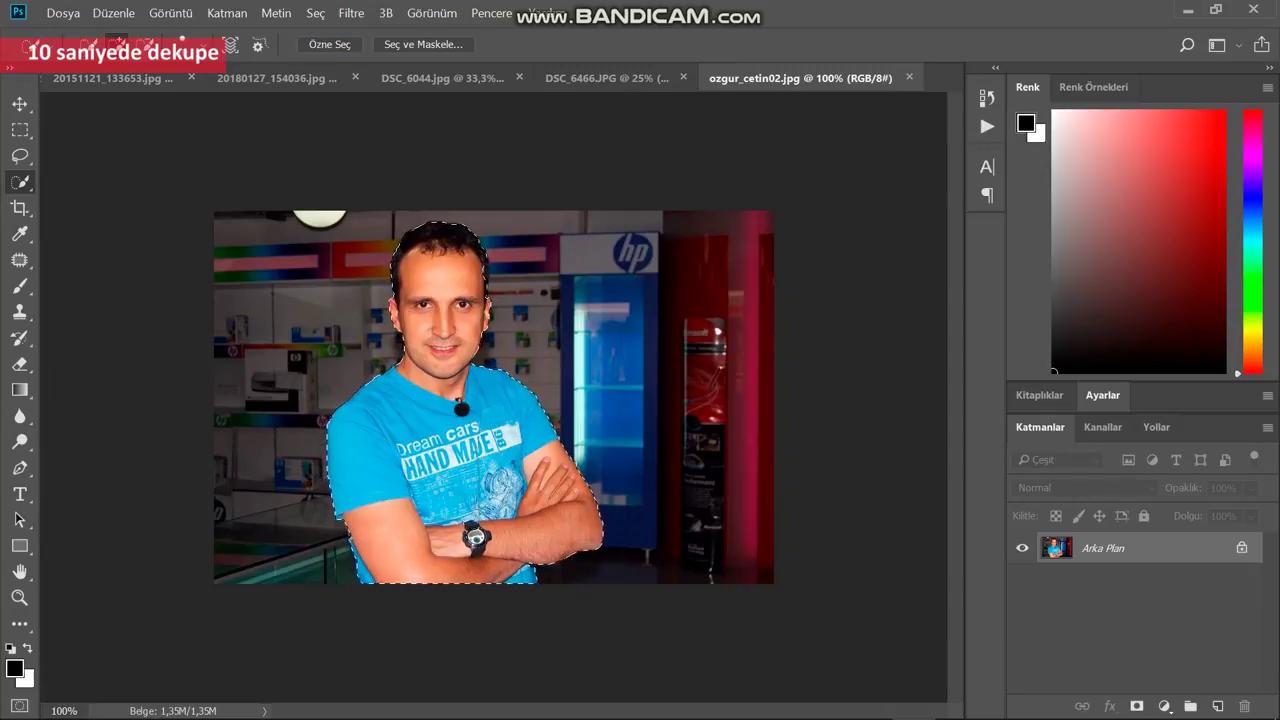
# Zoom in on the man's face to inspect the selection edges.
pyautogui.scroll(-3, 494, 397)
pyautogui.scroll(-1, 494, 397)
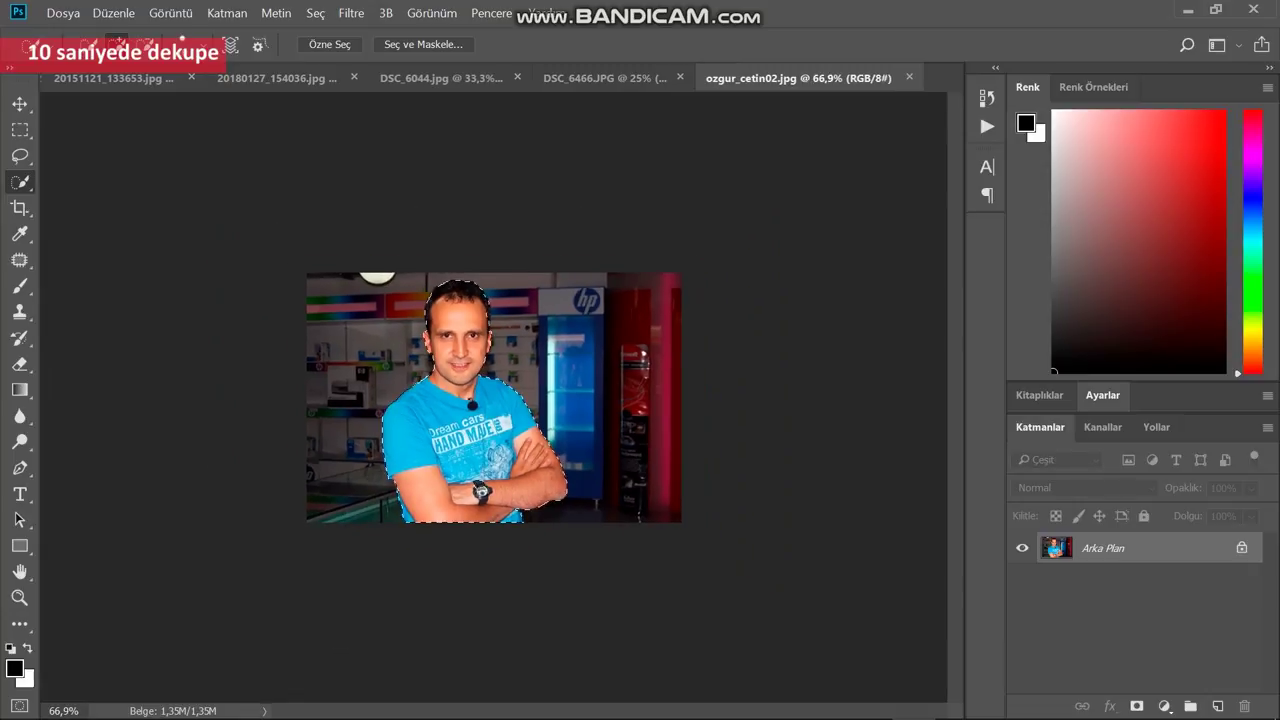
pyautogui.scroll(5, 494, 397)
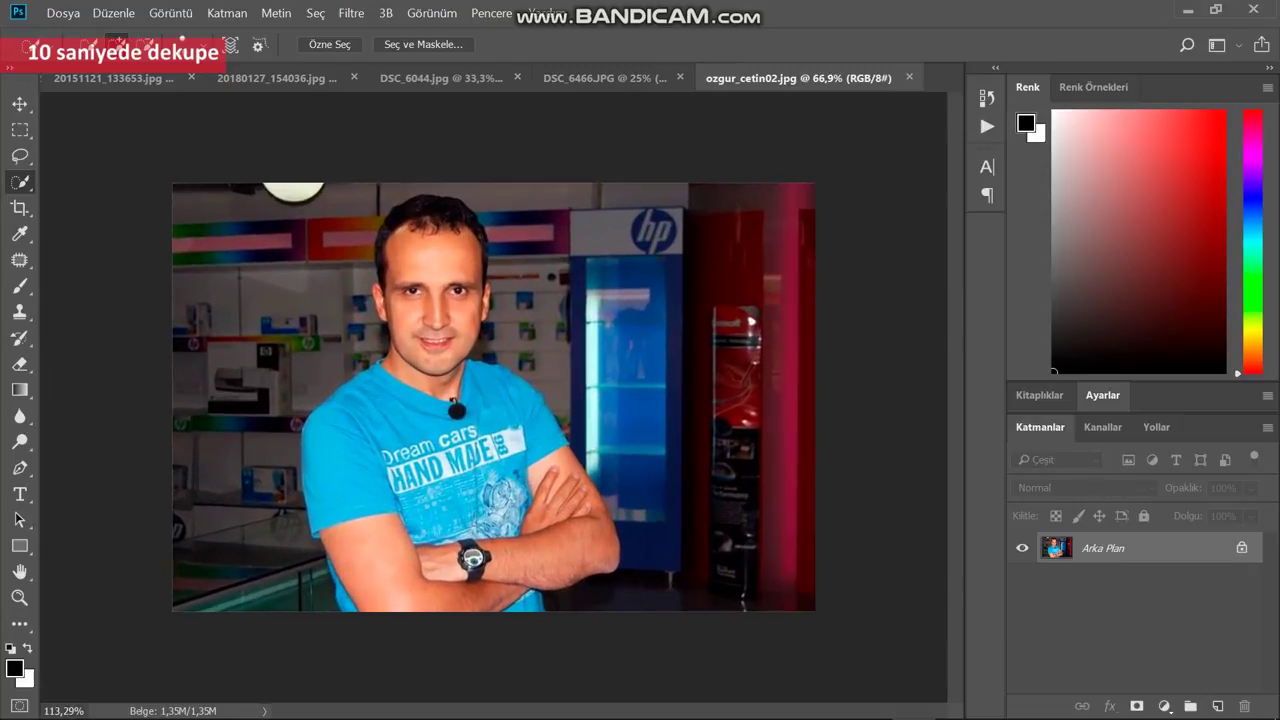
pyautogui.scroll(2, 494, 397)
pyautogui.scroll(-2, 494, 397)
pyautogui.scroll(-1, 494, 397)
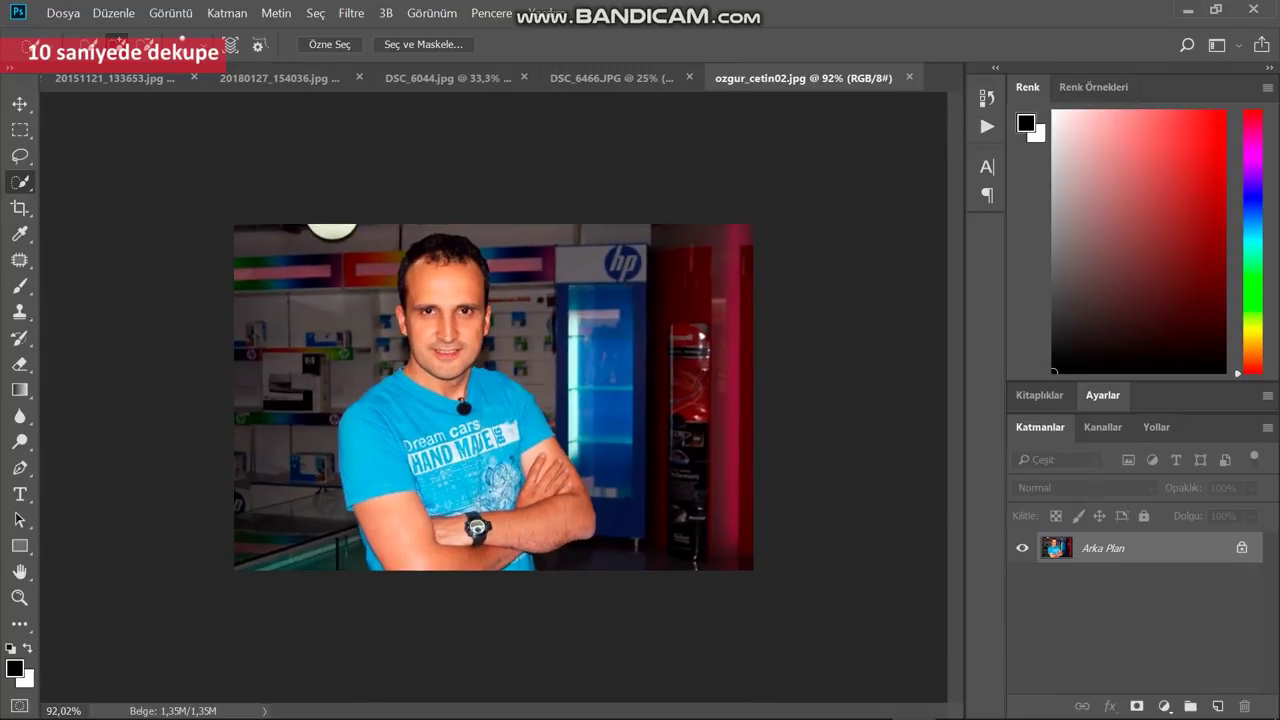
pyautogui.hotkey('ctrl', '1')
pyautogui.scroll(1, 457, 295)
pyautogui.scroll(1, 457, 295)
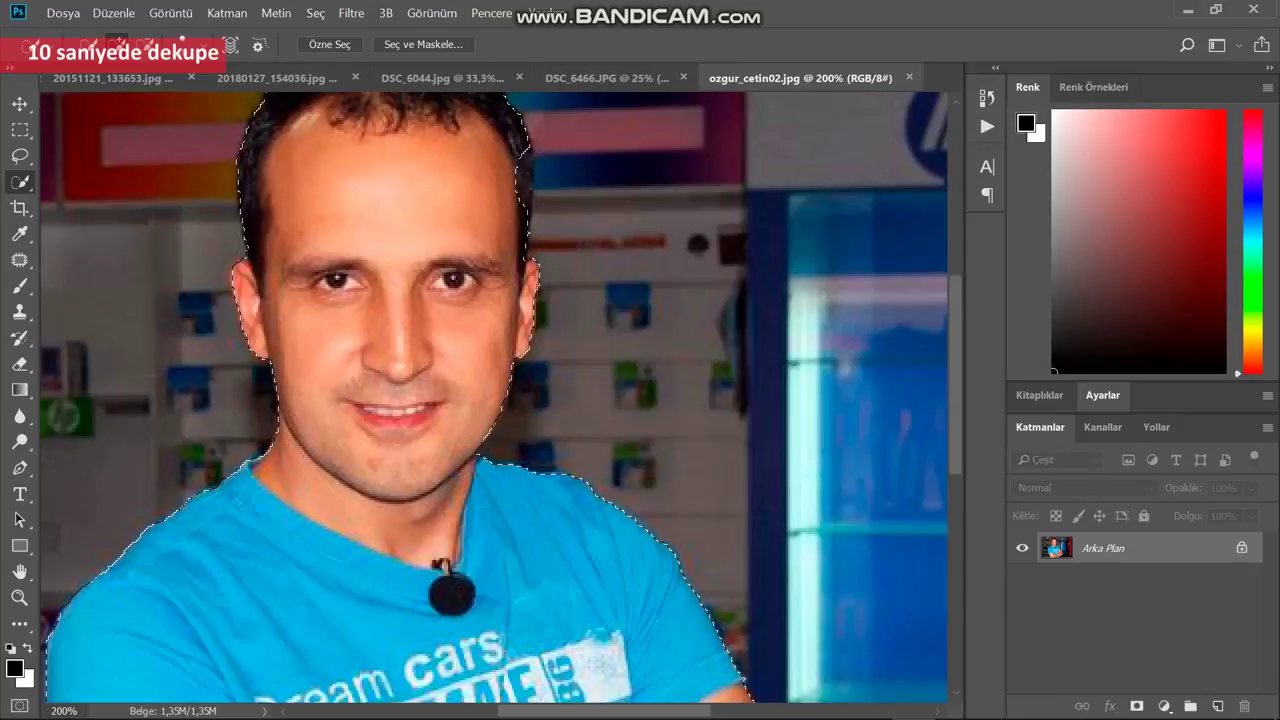
pyautogui.scroll(1, 455, 280)
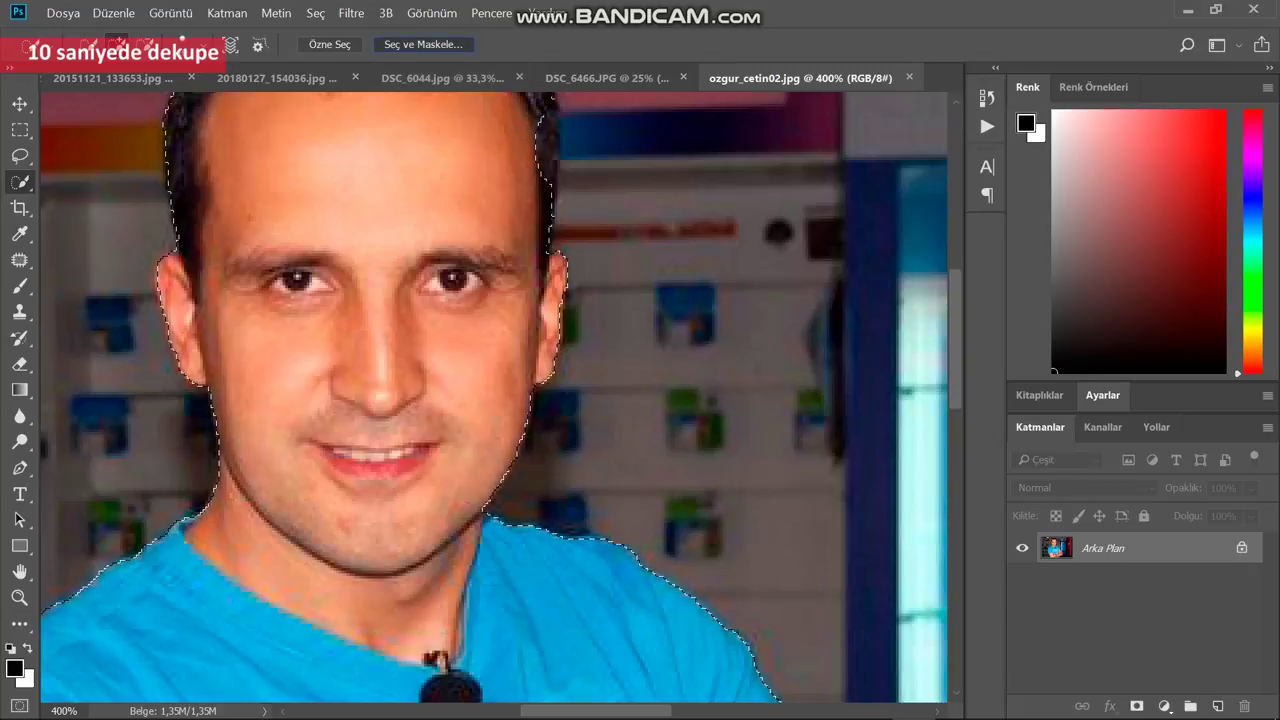
# Open Select and Mask on the man's selection and scroll to inspect its edge.
pyautogui.click(423, 44)
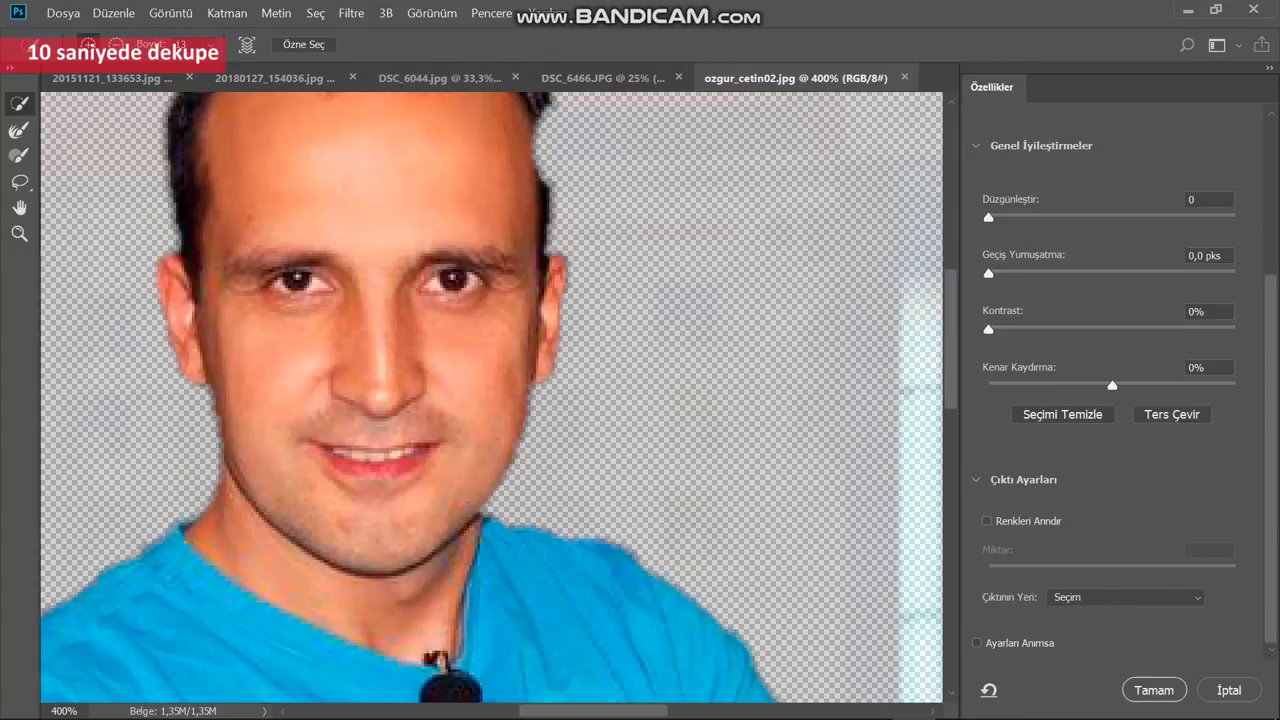
pyautogui.scroll(-1, 490, 400)
pyautogui.scroll(-1, 490, 400)
pyautogui.scroll(-3, 490, 400)
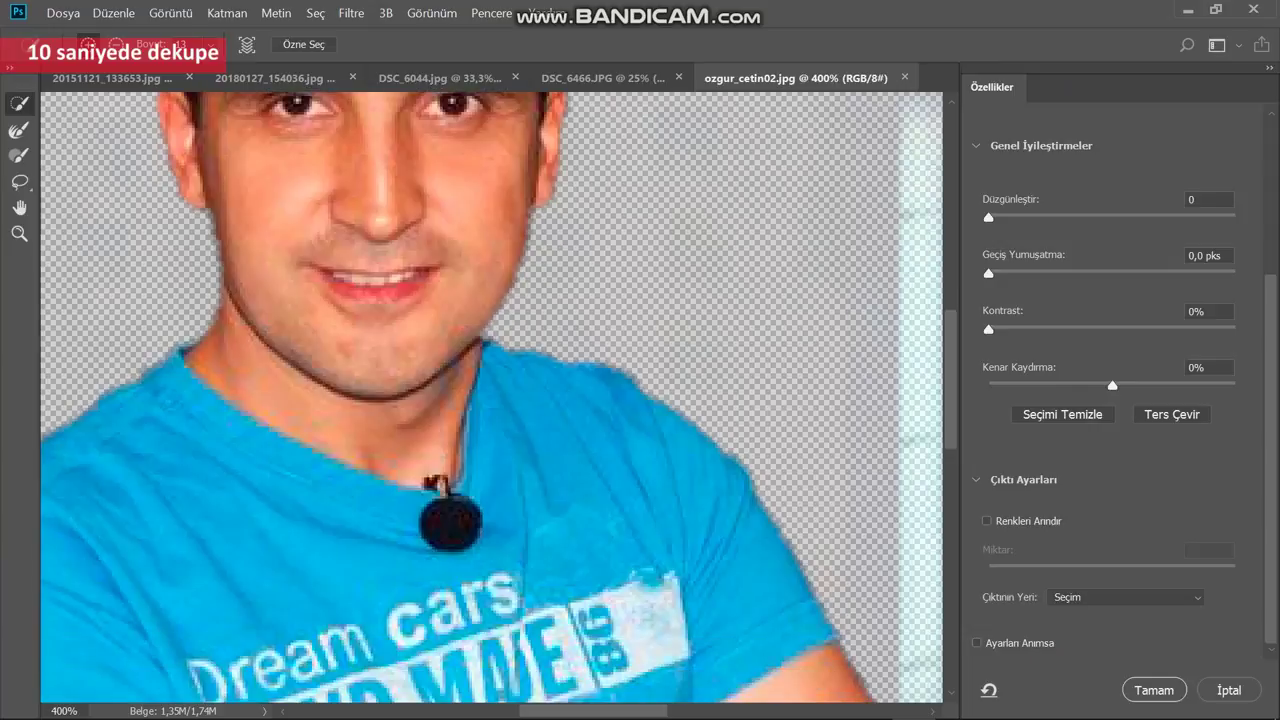
pyautogui.scroll(3, 490, 400)
pyautogui.scroll(2, 490, 400)
pyautogui.scroll(2, 490, 400)
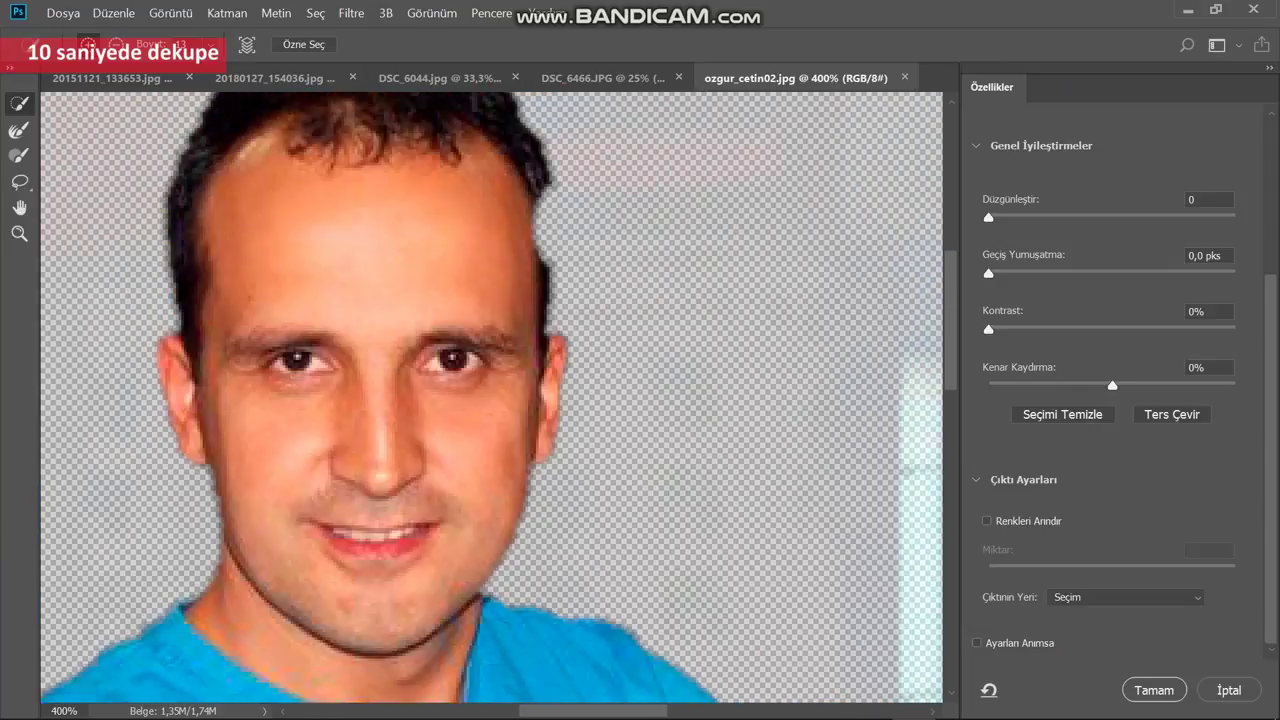
pyautogui.scroll(2, 490, 400)
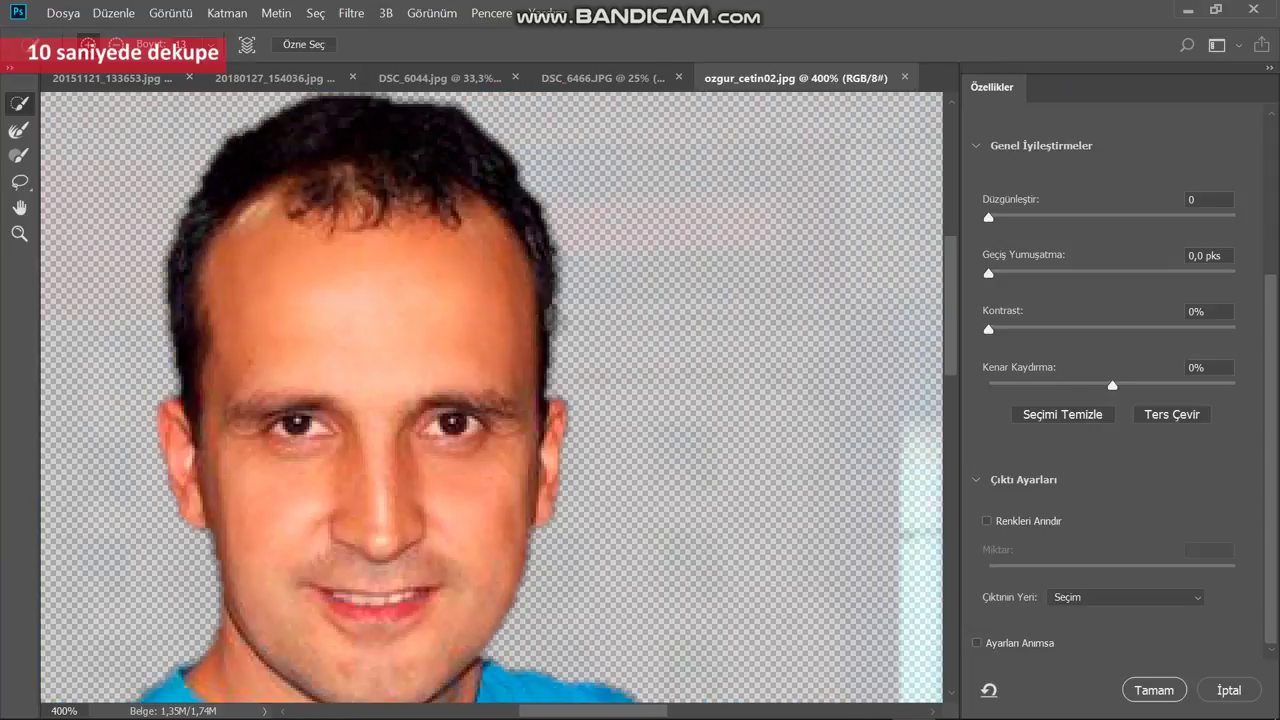
# Try edge smoothing of 83 and softening, zoom in on the face, then cancel.
pyautogui.moveTo(988, 216)
pyautogui.mouseDown()
pyautogui.moveTo(1199, 216)
pyautogui.moveTo(1052, 216)
pyautogui.mouseUp()
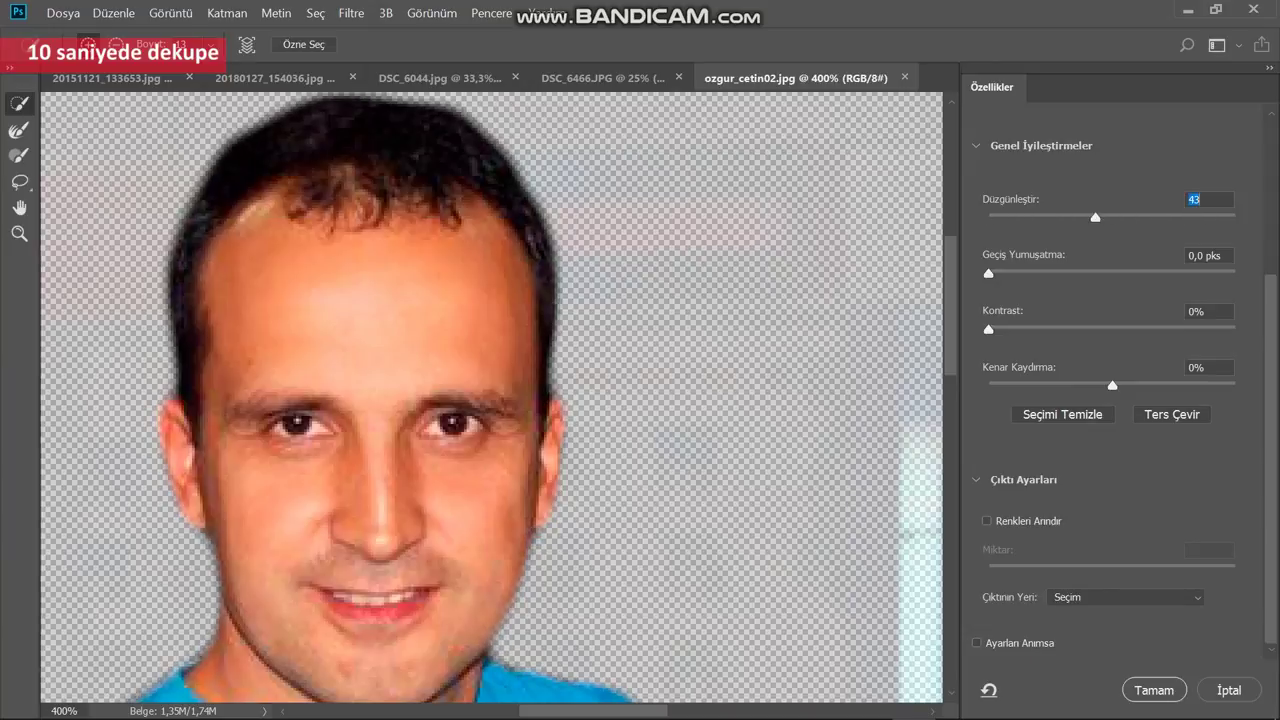
pyautogui.moveTo(1139, 216); pyautogui.dragTo(1193, 216)
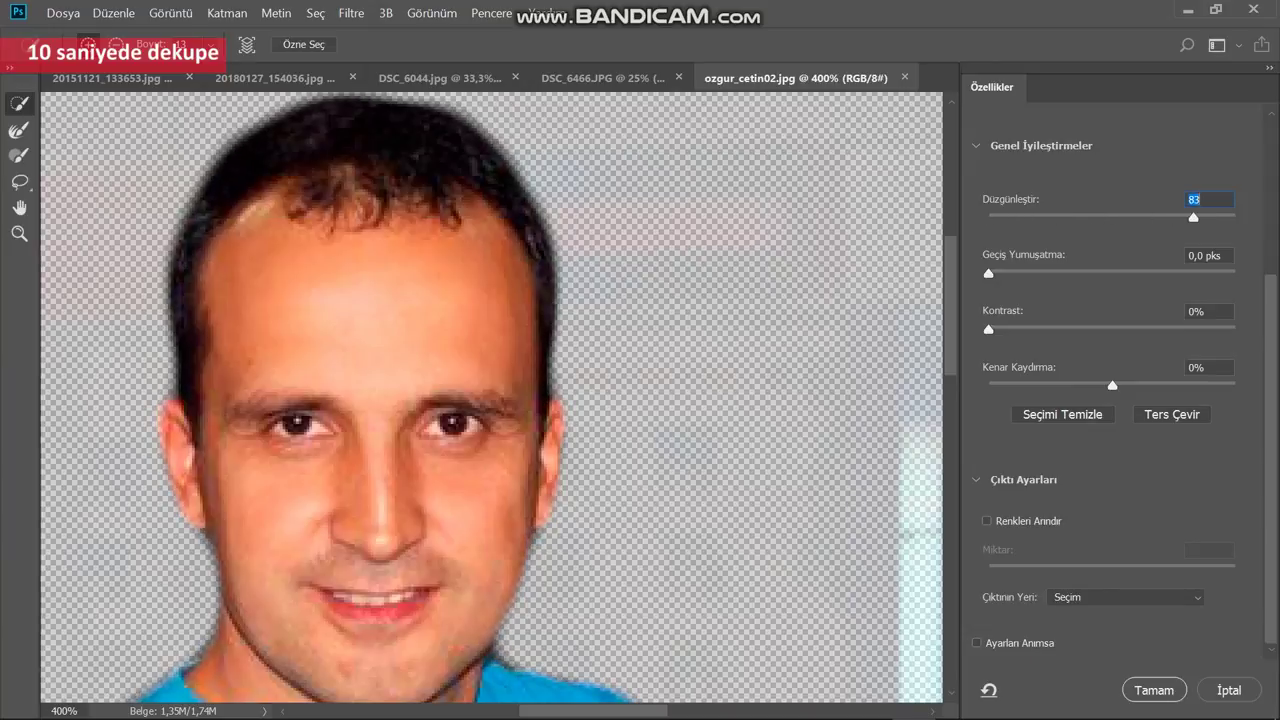
pyautogui.moveTo(1013, 272)
pyautogui.mouseDown()
pyautogui.moveTo(1118, 272)
pyautogui.moveTo(988, 272)
pyautogui.mouseUp()
pyautogui.hotkey('ctrl', '+')
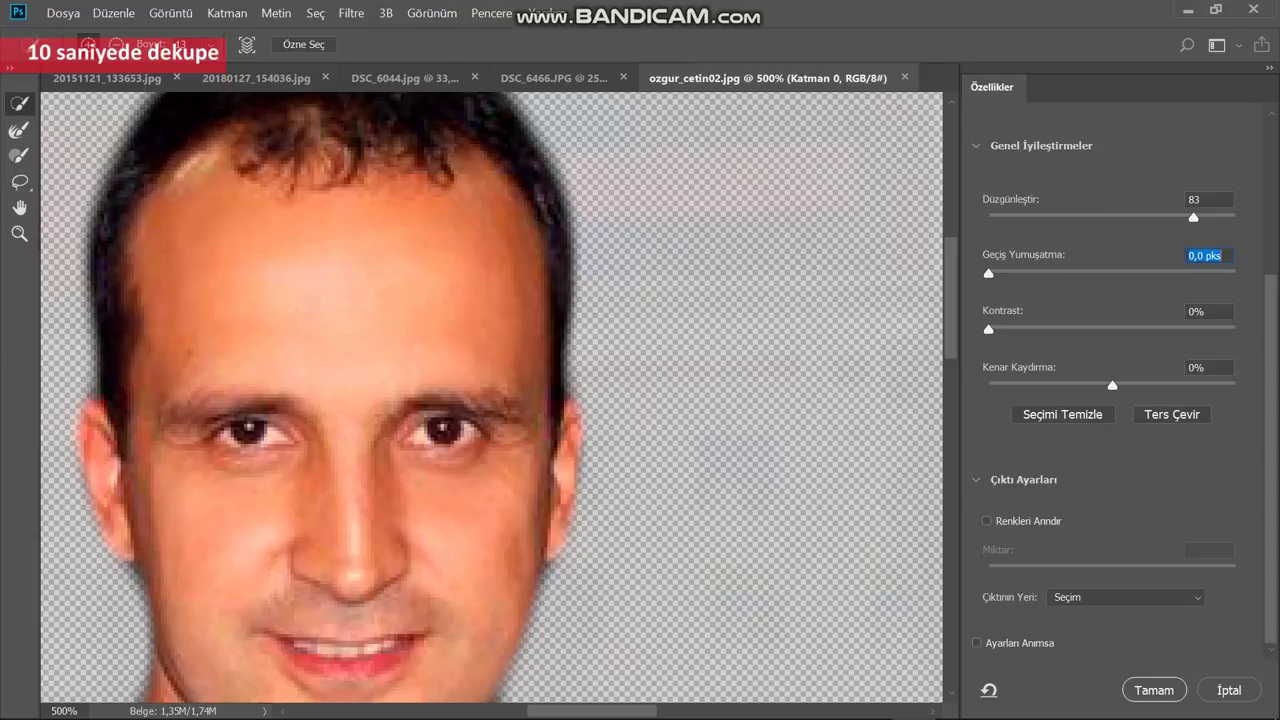
pyautogui.click(1229, 690)
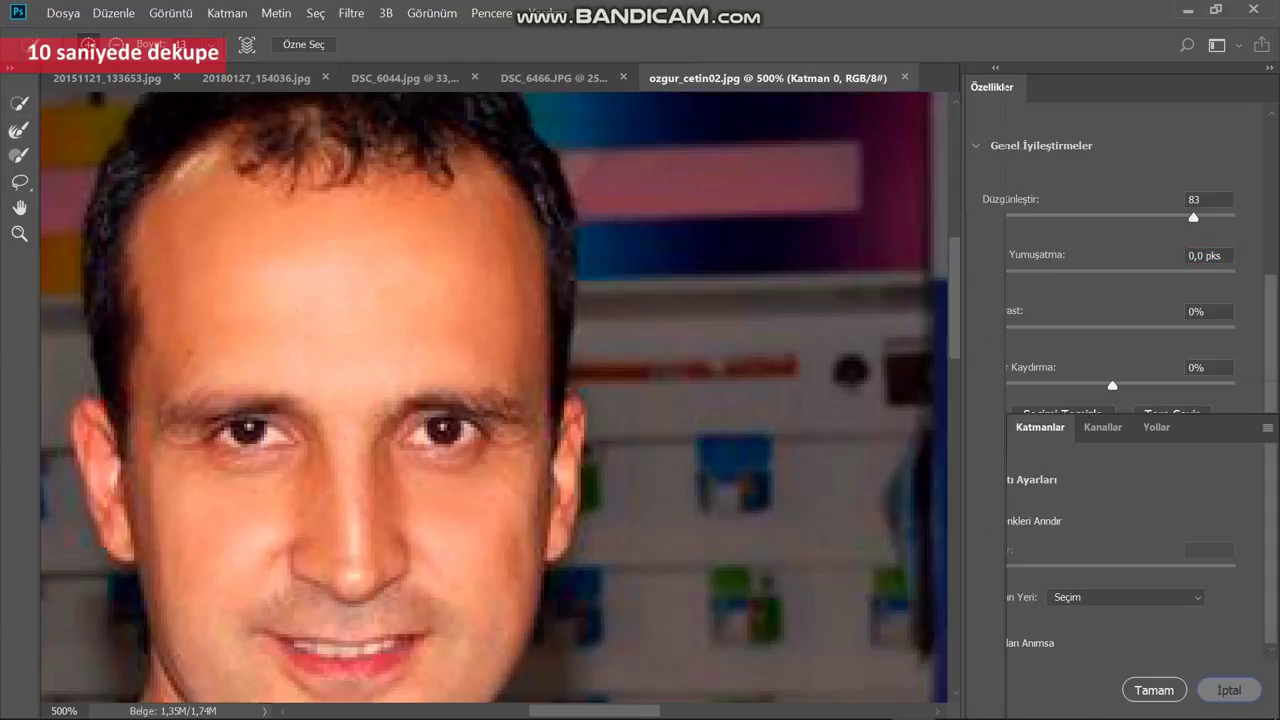
pyautogui.hscroll(2, 492, 398)
pyautogui.hscroll(1, 492, 398)
pyautogui.hscroll(1, 492, 398)
pyautogui.hscroll(-1, 500, 553)
pyautogui.hscroll(-1, 500, 553)
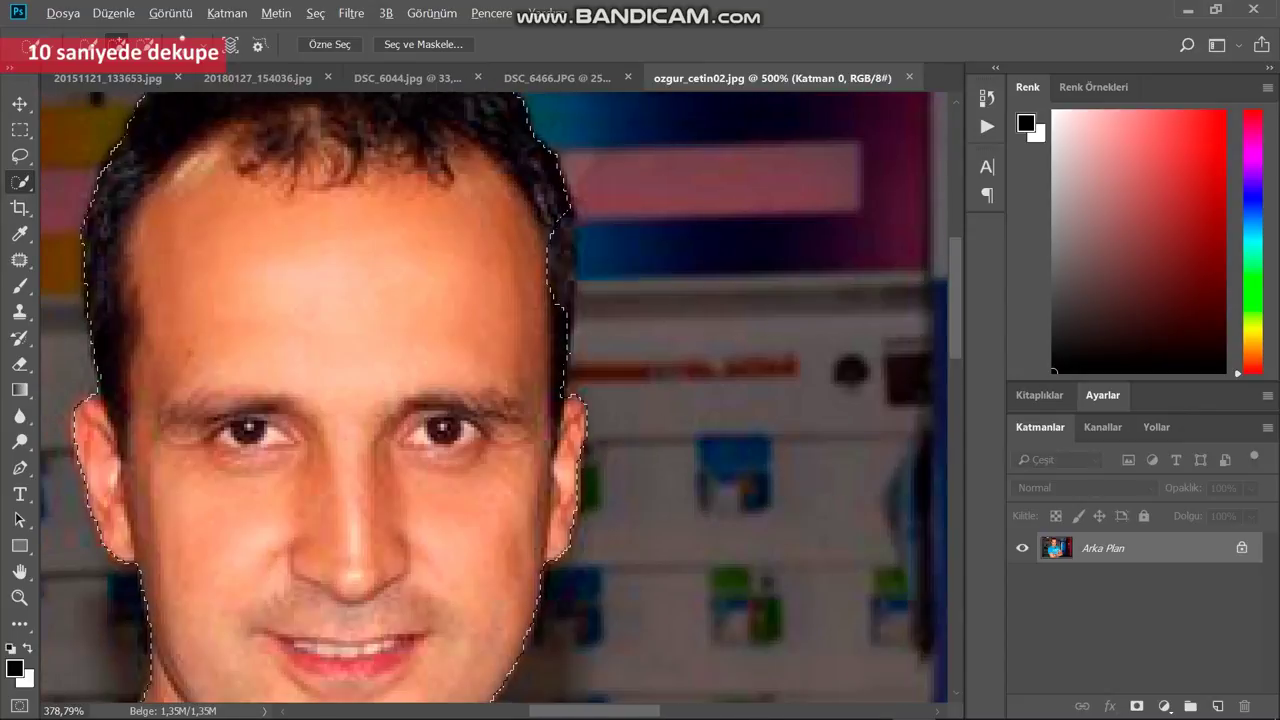
pyautogui.scroll(-2, 492, 443)
pyautogui.scroll(-1, 483, 449)
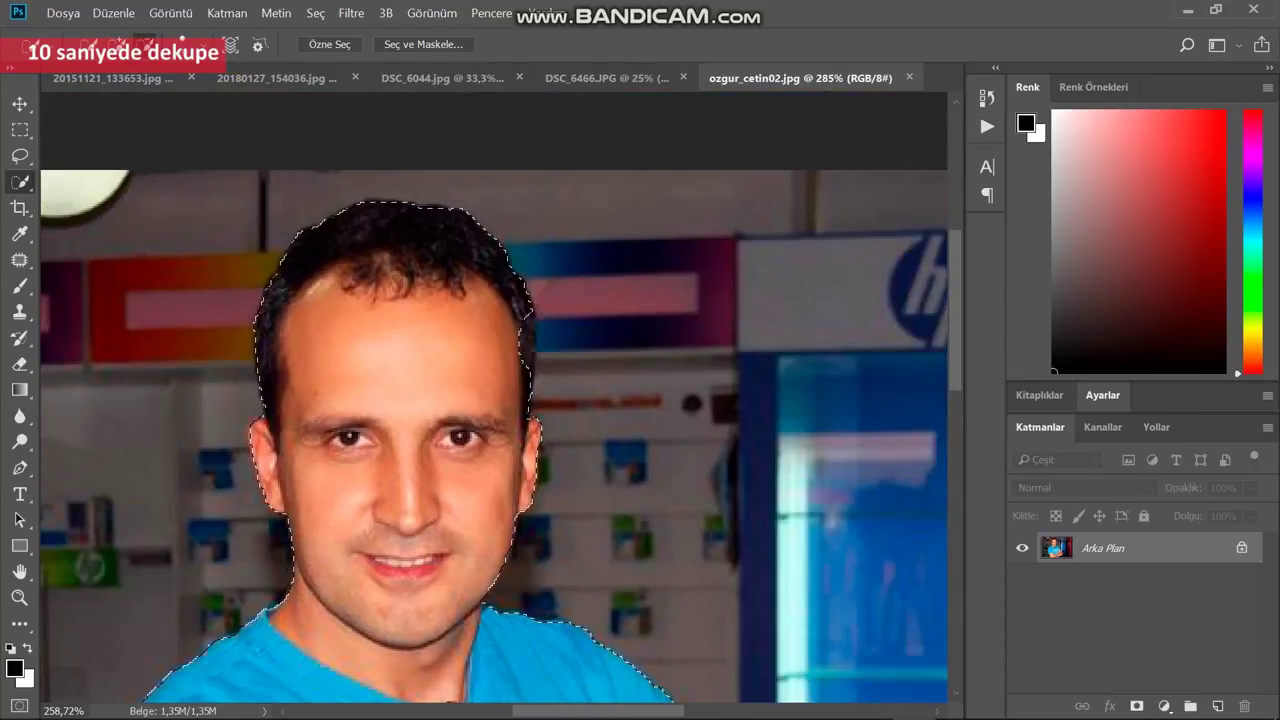
pyautogui.scroll(-1, 483, 449)
pyautogui.scroll(-1, 483, 449)
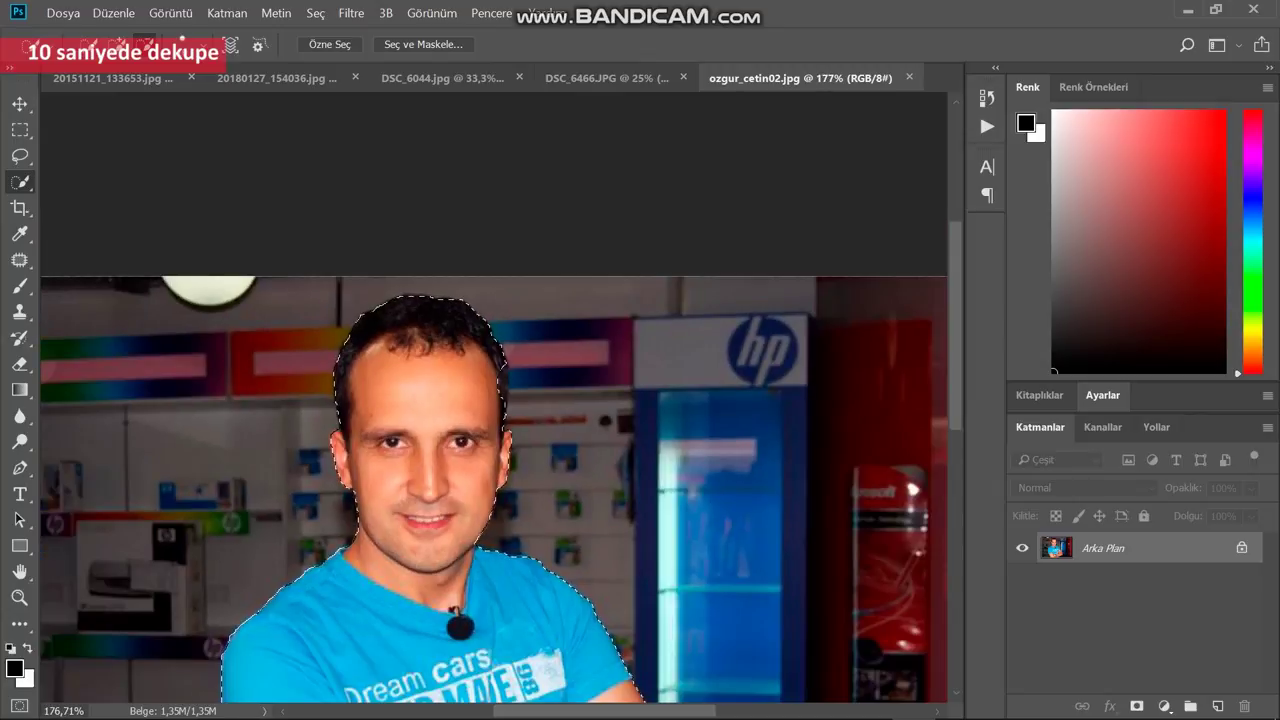
pyautogui.scroll(-1, 483, 449)
pyautogui.scroll(-1, 483, 449)
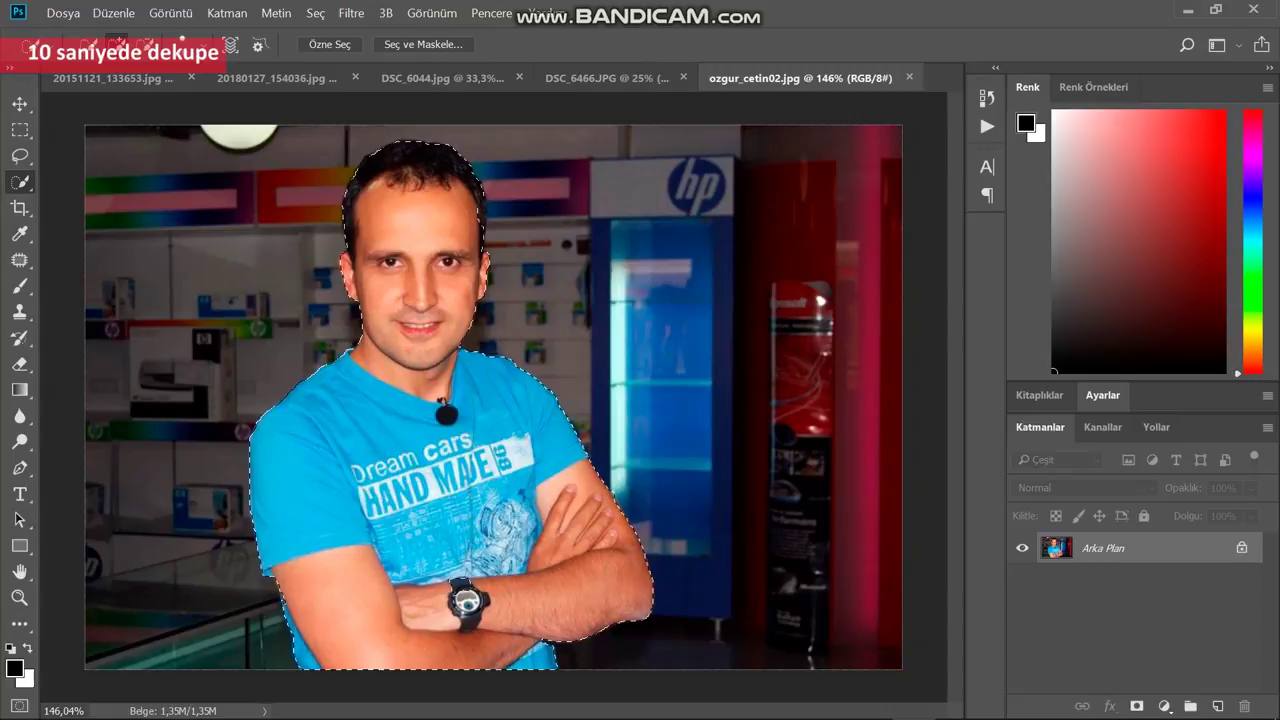
pyautogui.click(466, 46)
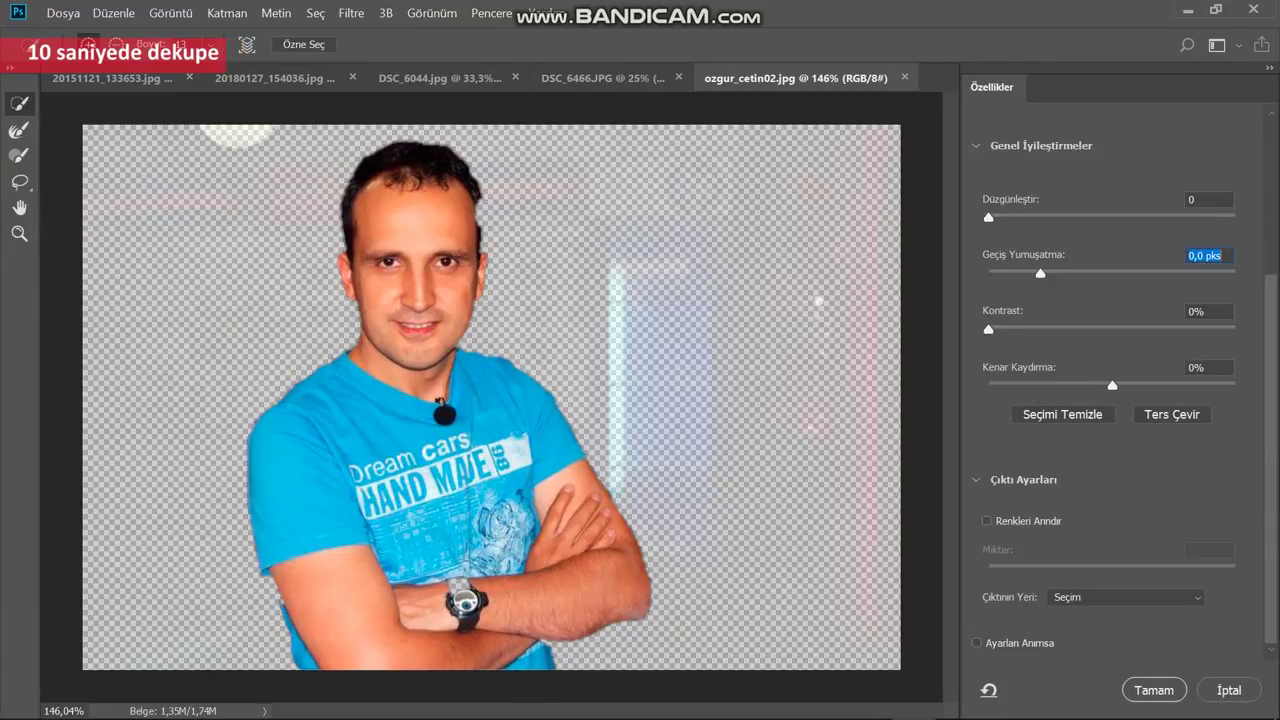
# Set edge smoothing to 1 and a -59% edge shift, nudging it further inward.
pyautogui.moveTo(1040, 272); pyautogui.dragTo(989, 272)
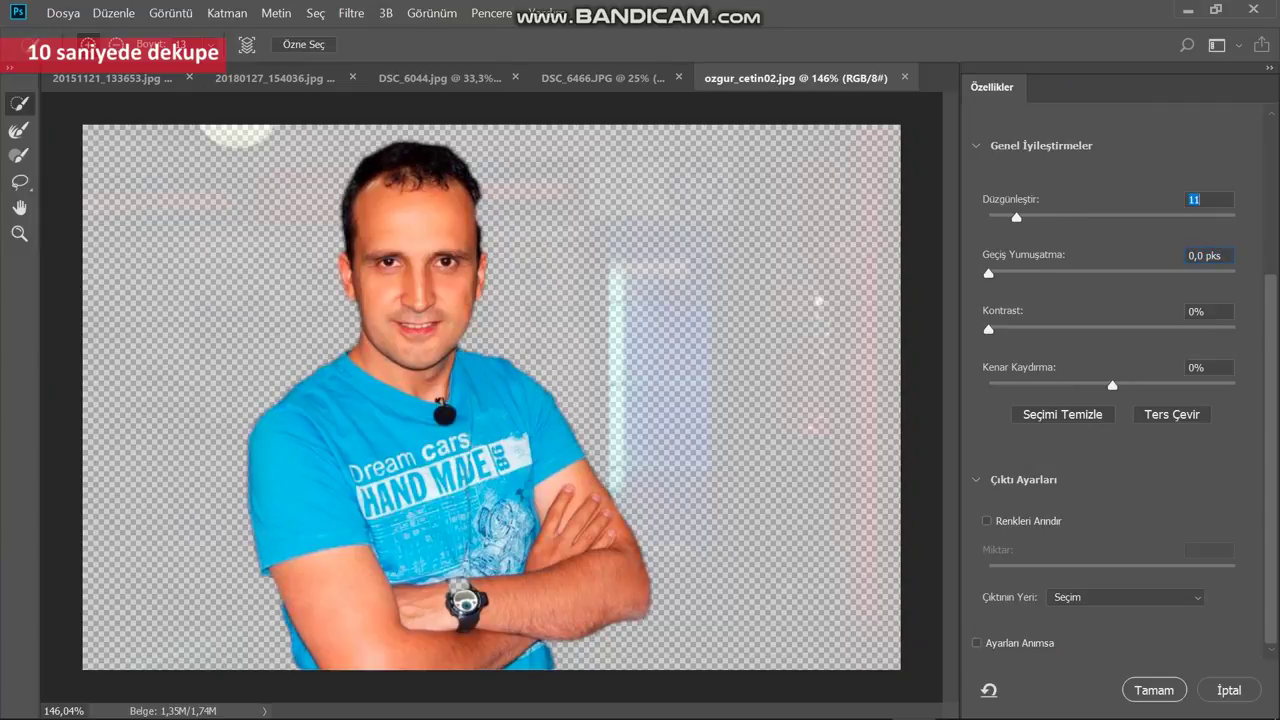
pyautogui.write('1')
pyautogui.click(1209, 367)
pyautogui.write('-59')
pyautogui.press('Return')
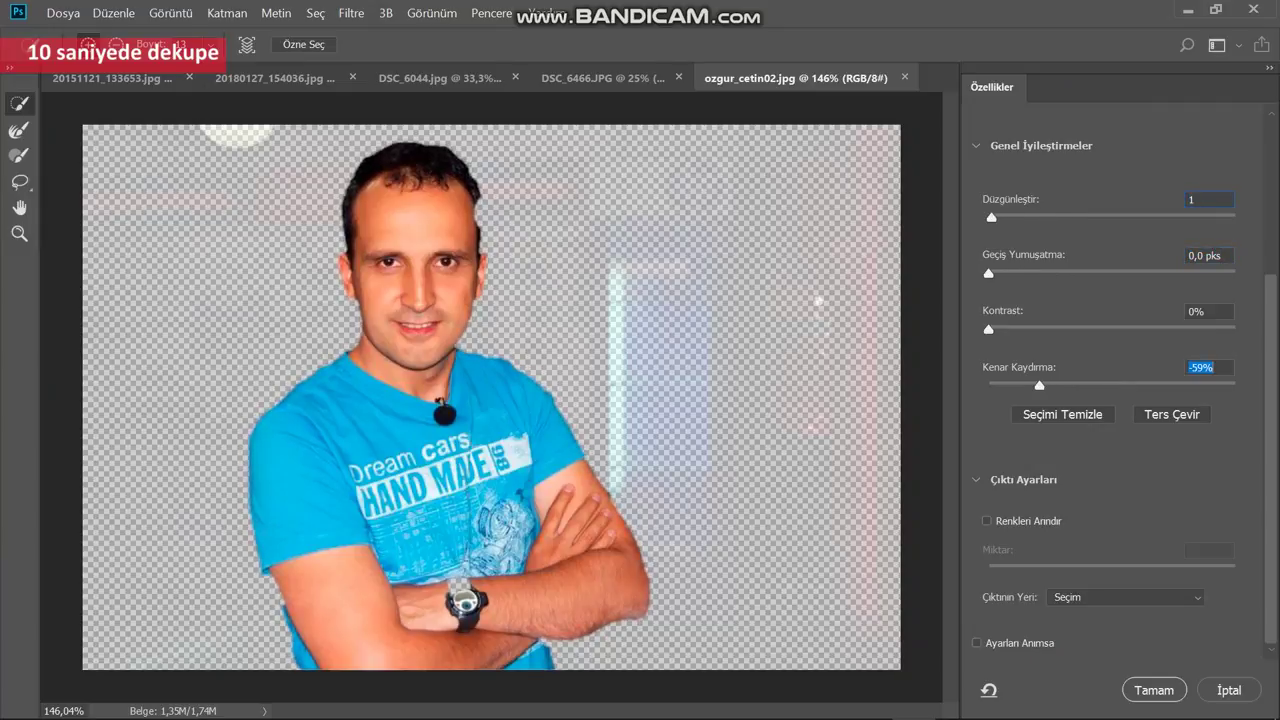
pyautogui.moveTo(1019, 384); pyautogui.dragTo(1002, 384)
# Settle the edge shift at -17%, toggle Decontaminate Colors off, apply, and close the photo.
pyautogui.press('Up')
pyautogui.press('Up')
pyautogui.press('Up')
pyautogui.press('Up')
pyautogui.press('Up')
pyautogui.press('Up')
pyautogui.press('Up')
pyautogui.press('Up')
pyautogui.press('Up')
pyautogui.press('Up')
pyautogui.press('Up')
pyautogui.press('Up')
pyautogui.press('Down')
pyautogui.press('Down')
pyautogui.press('Down')
pyautogui.press('Down')
pyautogui.press('Down')
pyautogui.press('Down')
pyautogui.press('Down')
pyautogui.press('Down')
pyautogui.press('Down')
pyautogui.click(986, 520)
pyautogui.click(986, 520)
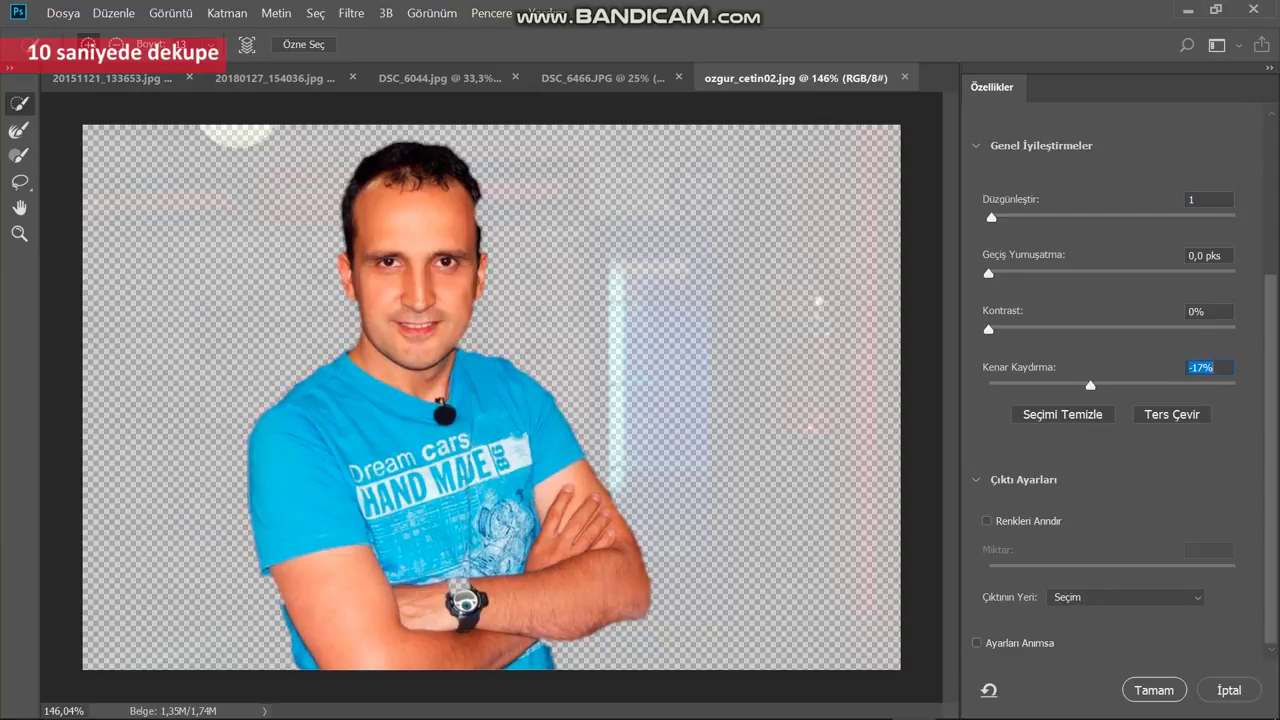
pyautogui.press('Return')
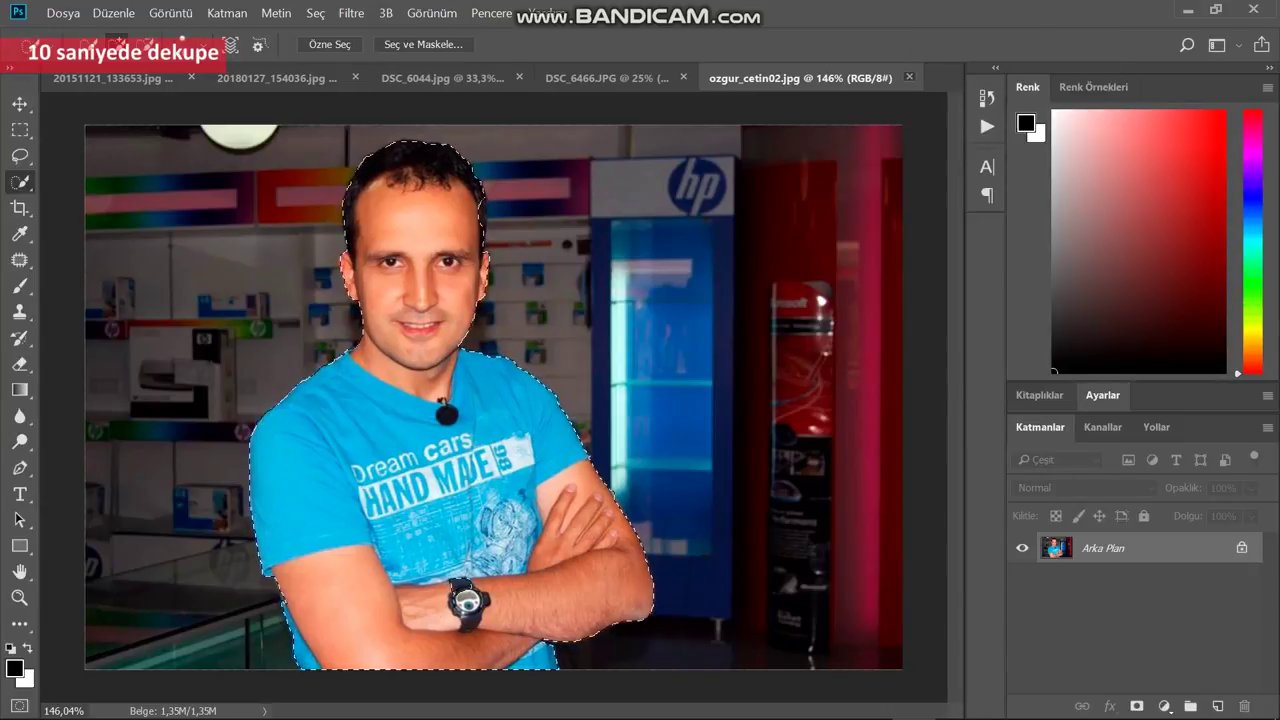
pyautogui.click(909, 77)
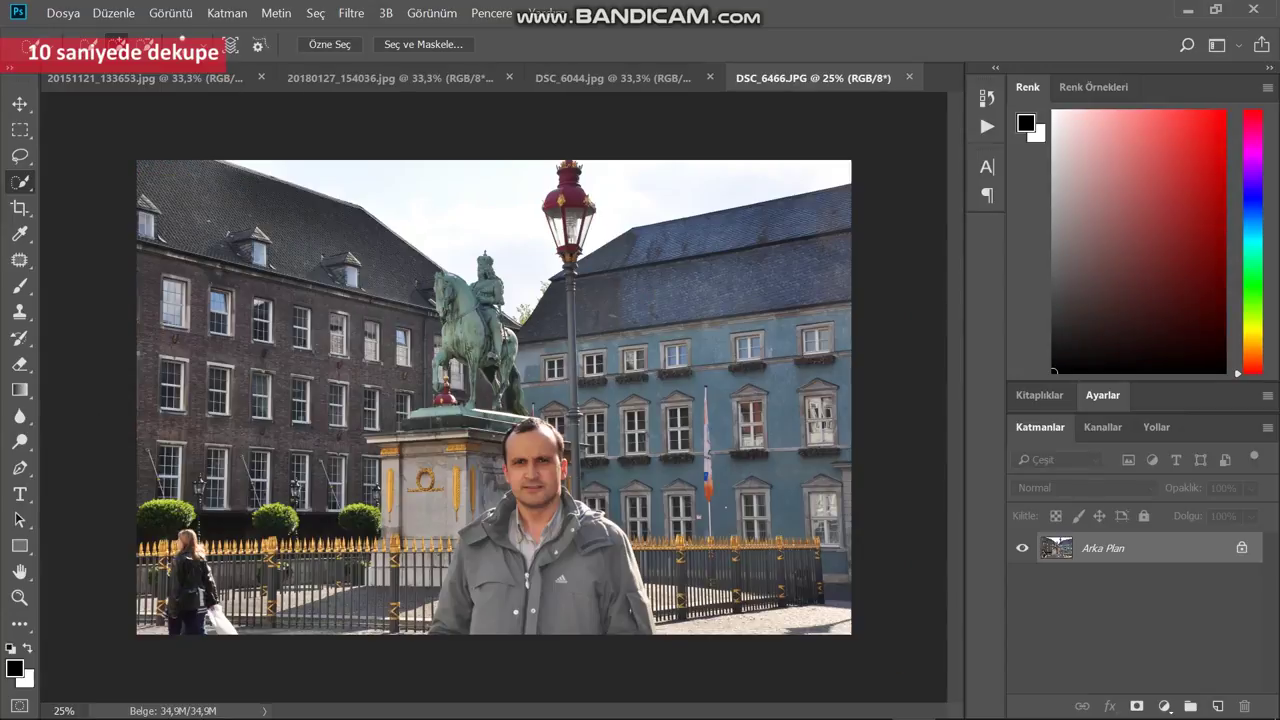
# Auto-select the man in DSC_6466 and bring his selection into Select and Mask.
pyautogui.rightClick(20, 182)
pyautogui.click(329, 44)
pyautogui.click(423, 44)
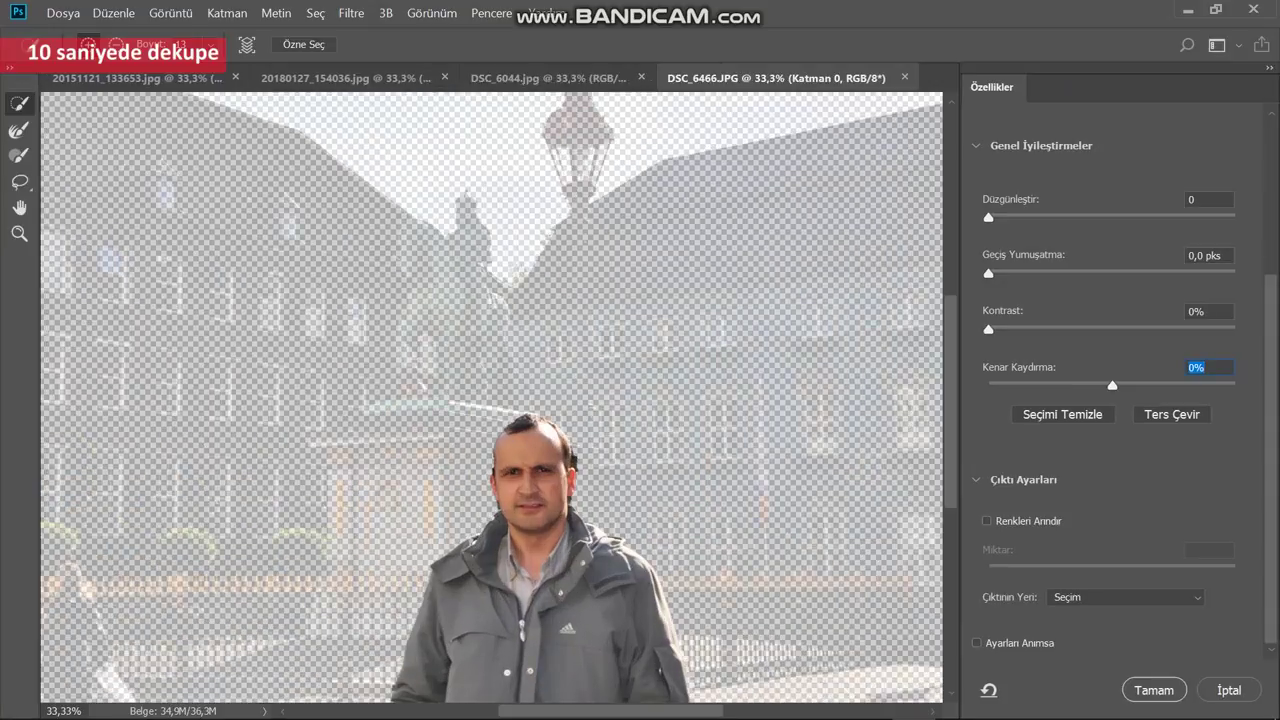
# Zoom in and out to inspect the cut-out around the man's hair and face.
pyautogui.hotkey('ctrl', '+')
pyautogui.hotkey('ctrl', '+')
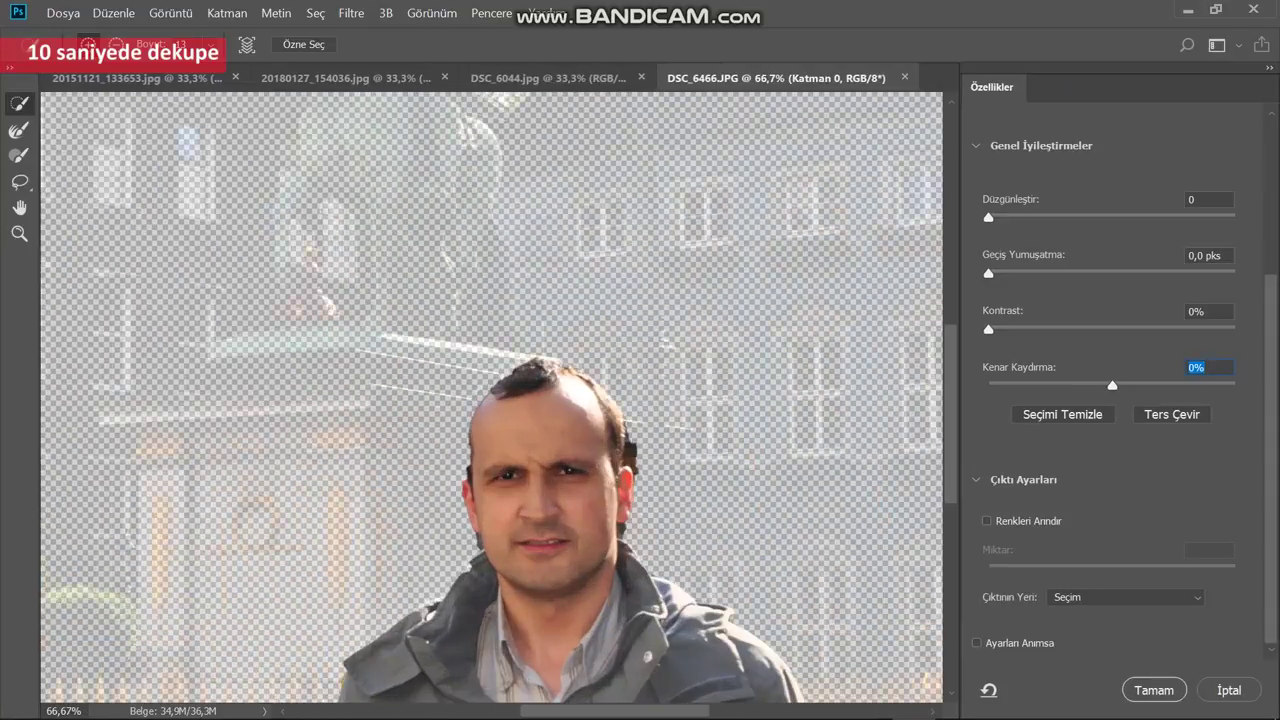
pyautogui.hotkey('ctrl', '+')
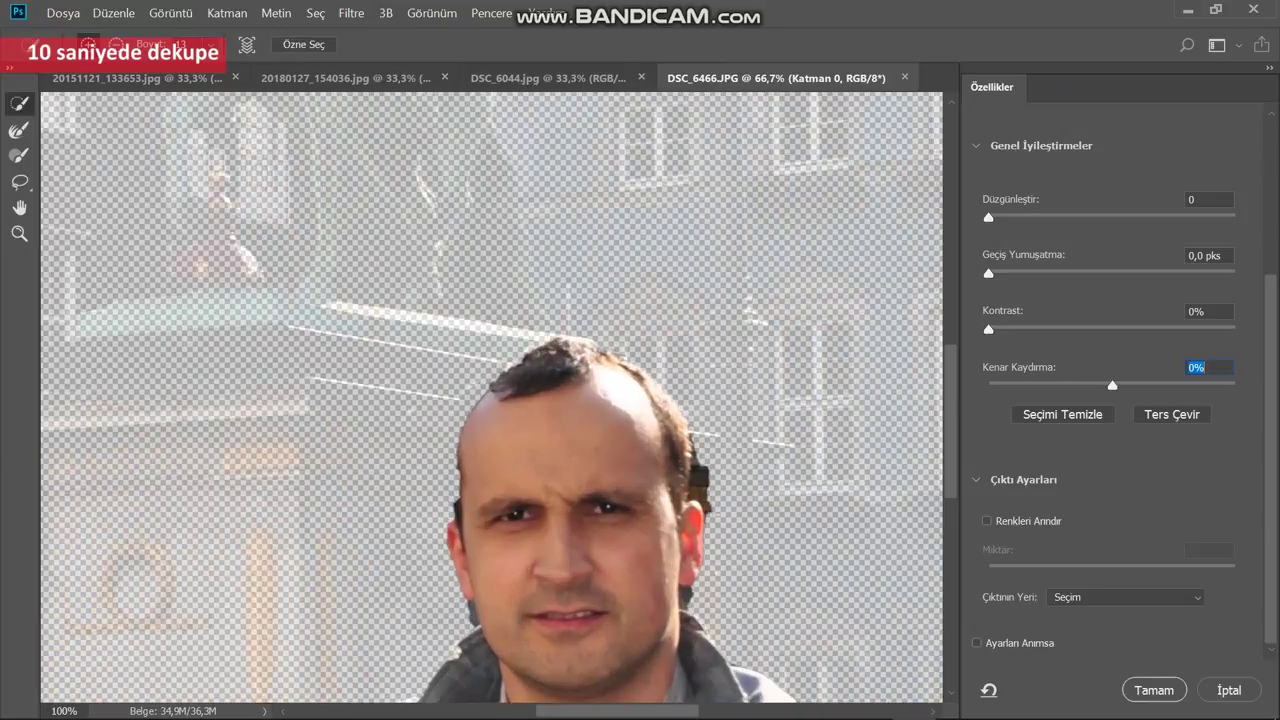
pyautogui.hotkey('ctrl', '-')
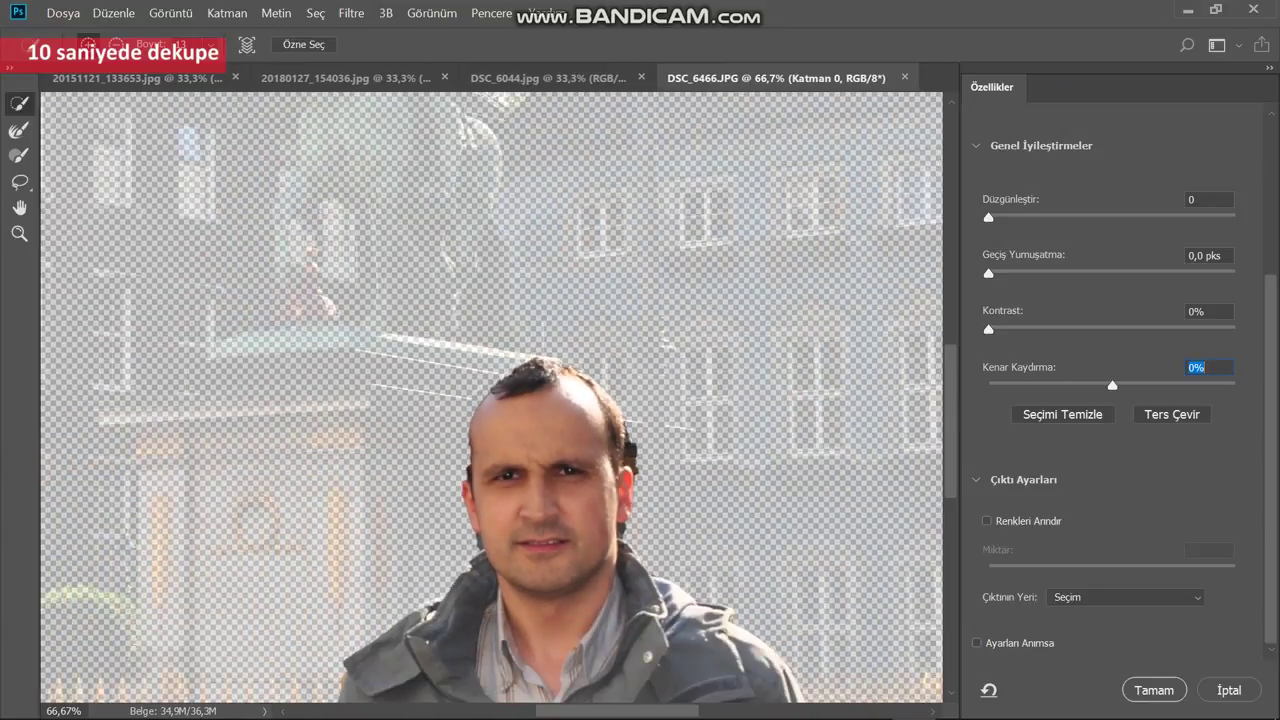
pyautogui.hotkey('ctrl', '-')
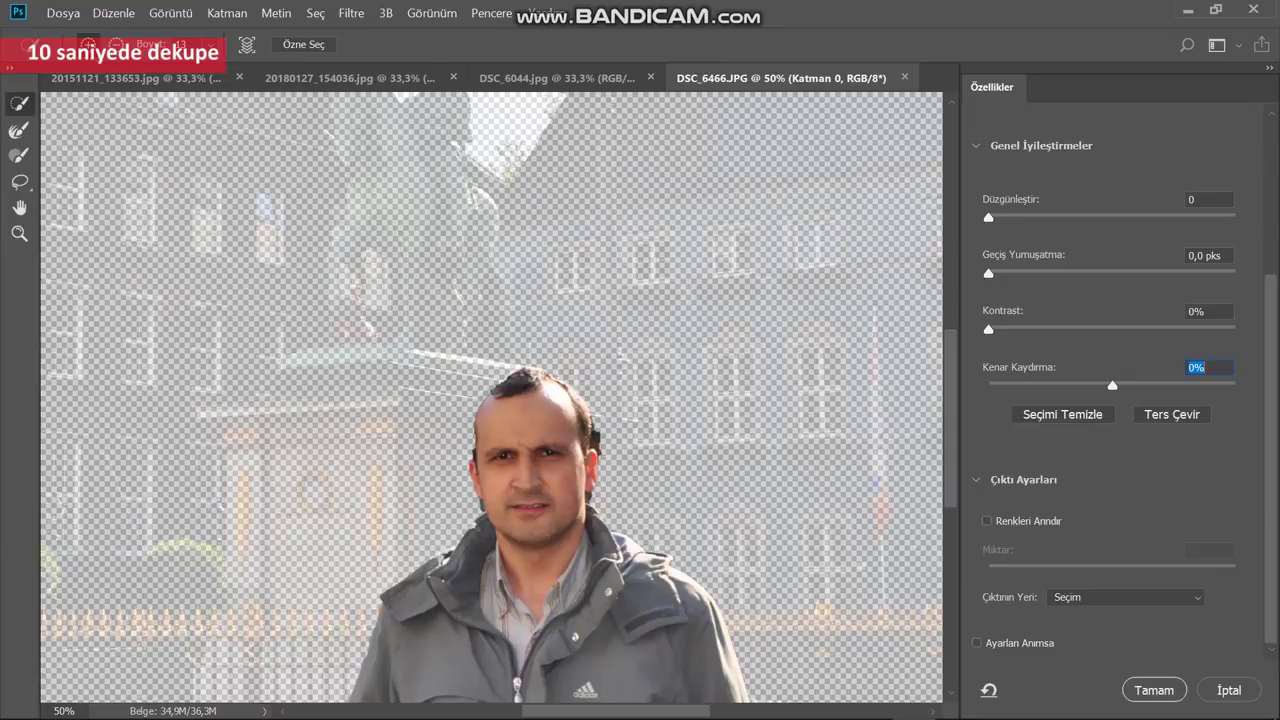
pyautogui.hotkey('ctrl', '-')
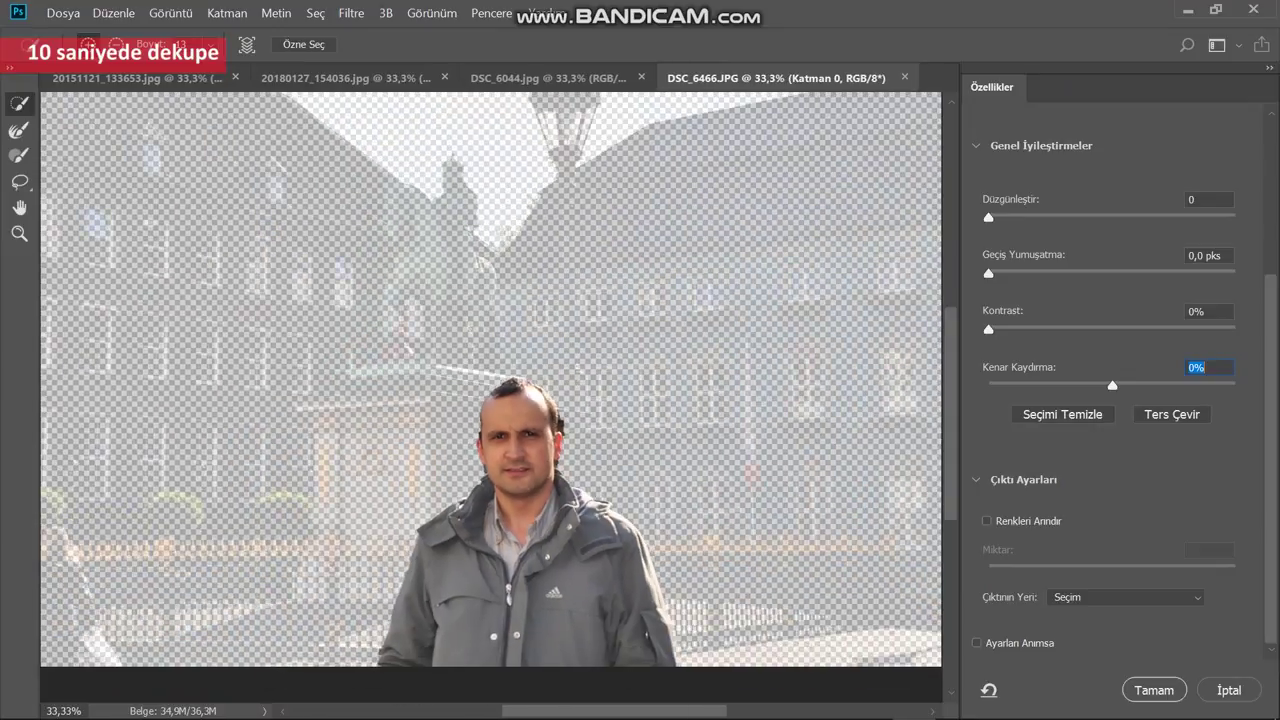
pyautogui.hotkey('ctrl', '+')
pyautogui.hotkey('ctrl', '+')
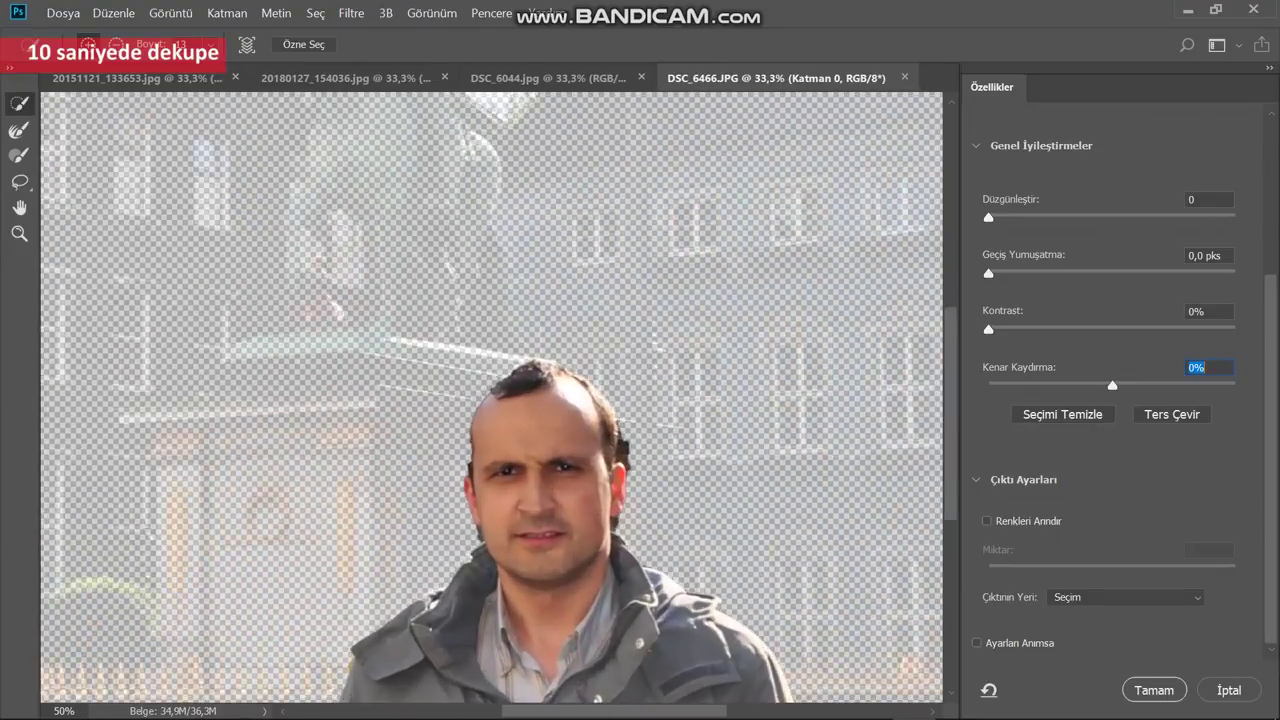
pyautogui.hotkey('ctrl', '+')
pyautogui.hotkey('ctrl', '+')
pyautogui.hotkey('ctrl', '+')
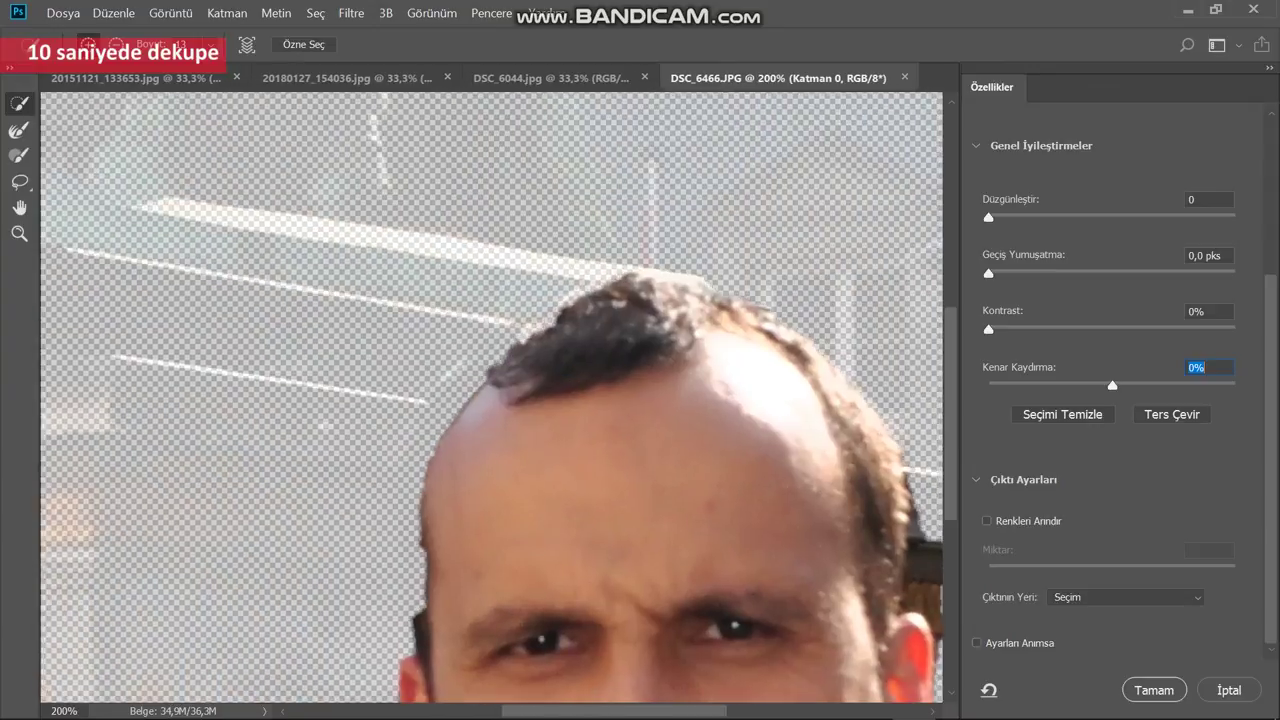
pyautogui.hotkey('ctrl', '+')
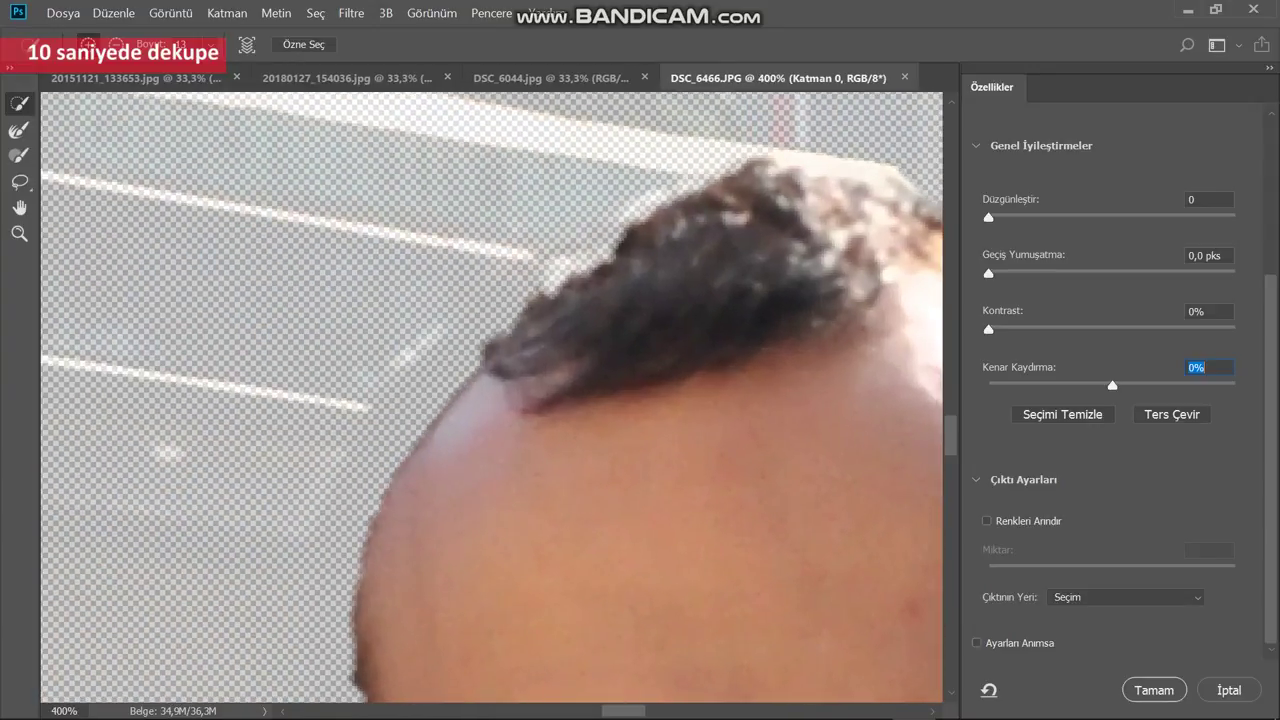
pyautogui.hotkey('ctrl', '-')
pyautogui.hotkey('ctrl', '-')
pyautogui.hotkey('ctrl', '-')
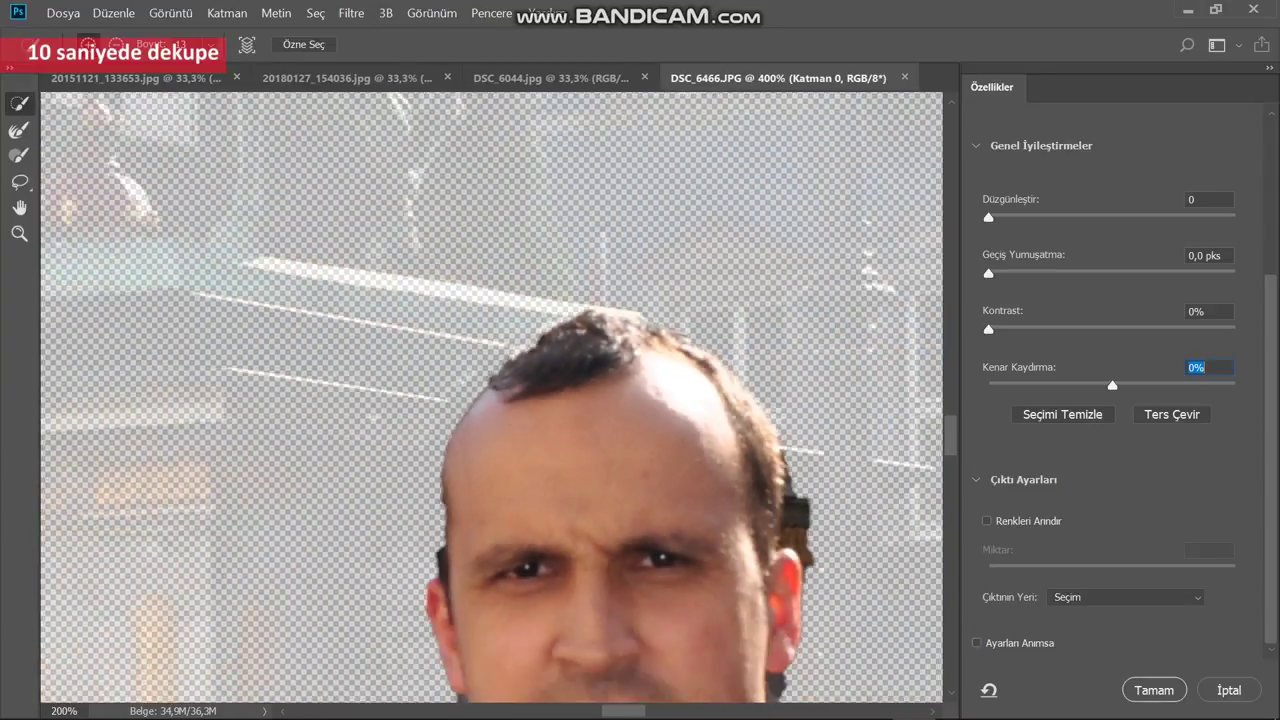
pyautogui.hotkey('ctrl', '-')
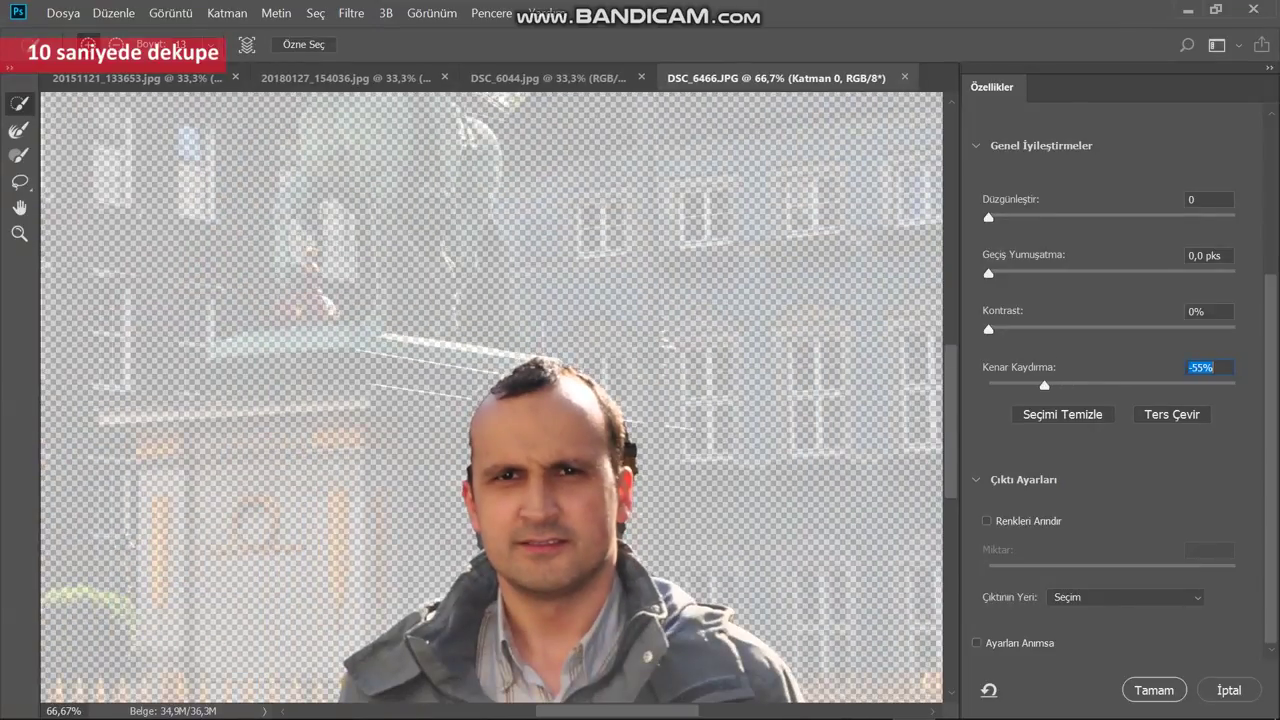
# Shift the selection edge inward to -87% and apply the refined selection.
pyautogui.moveTo(1001, 384); pyautogui.dragTo(1173, 384)
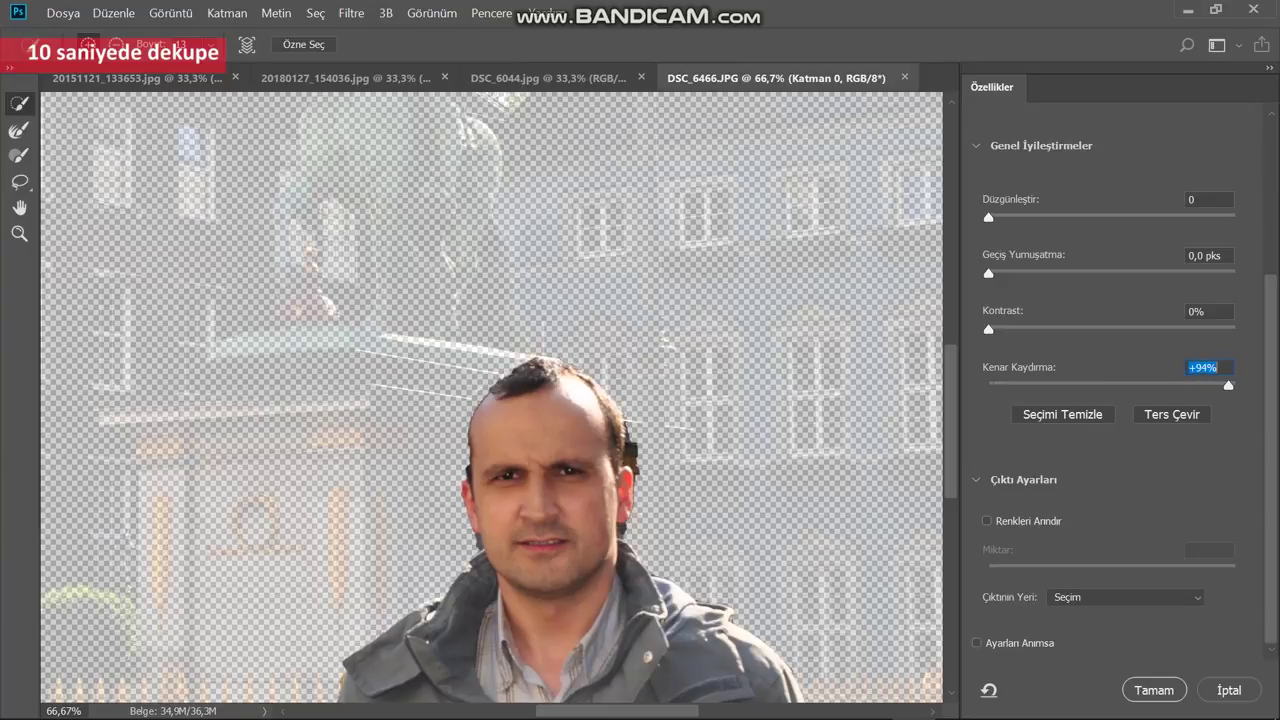
pyautogui.moveTo(1193, 384); pyautogui.dragTo(1046, 384)
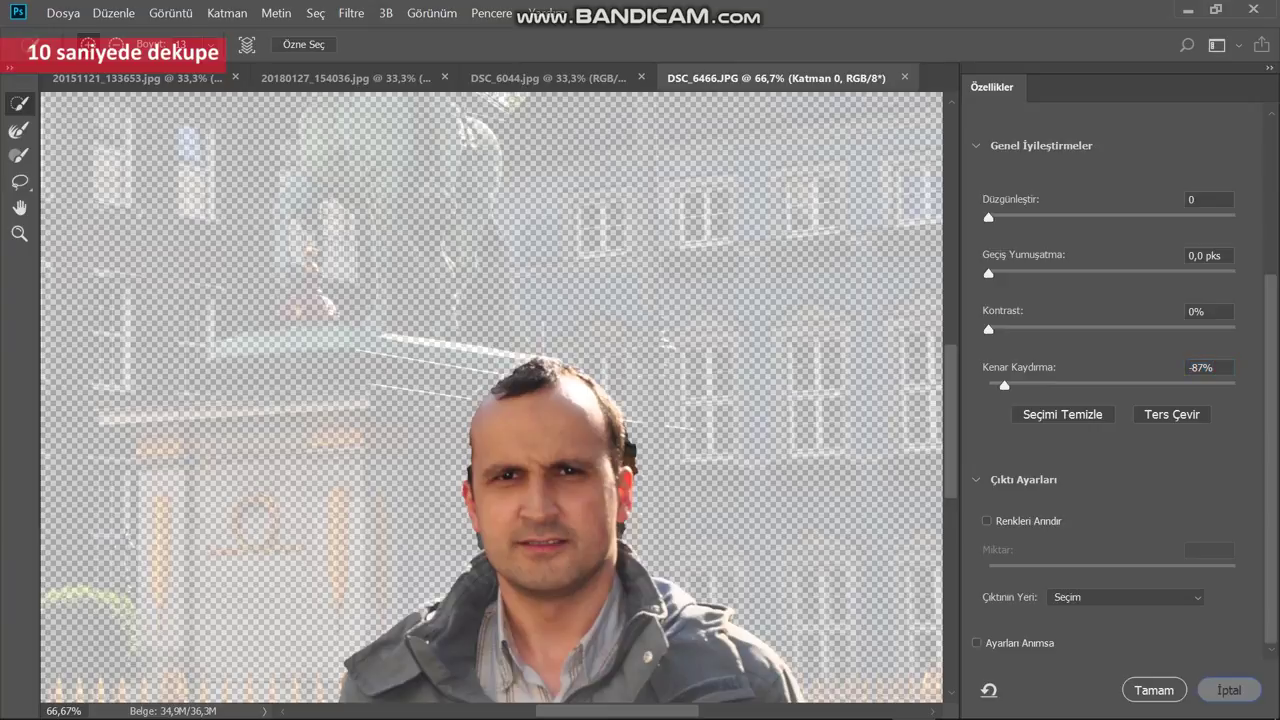
pyautogui.click(1226, 690)
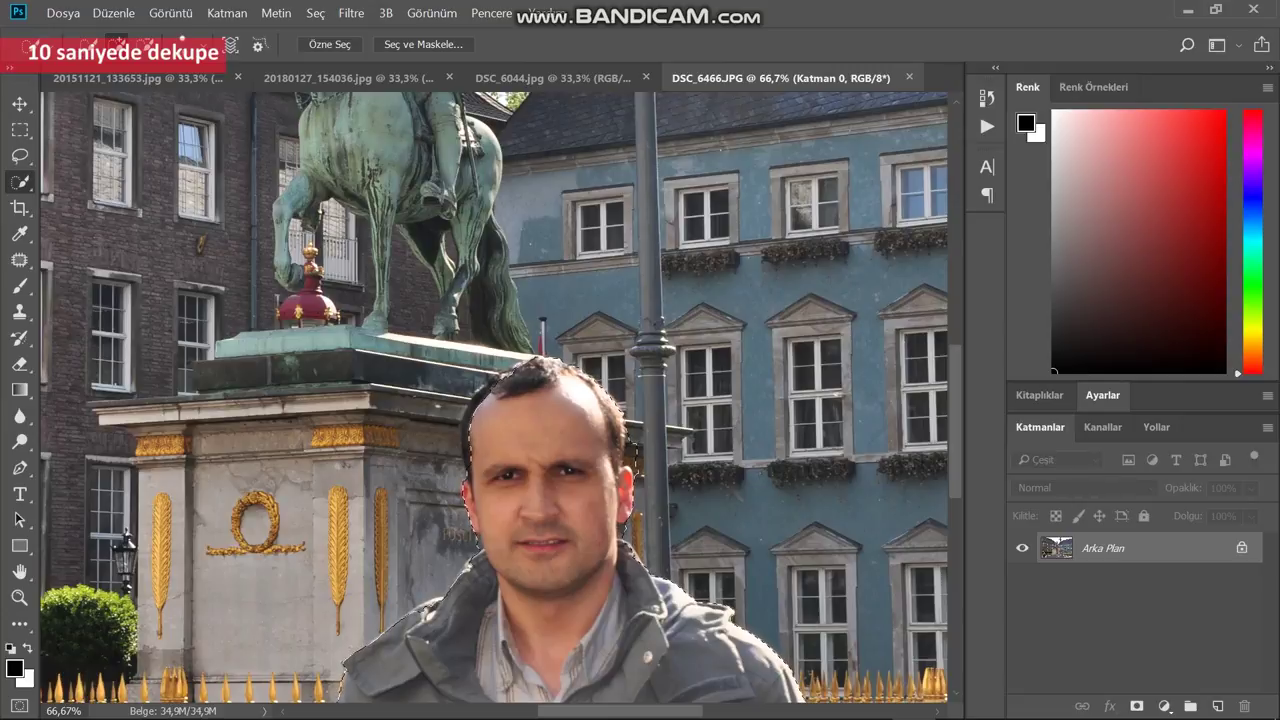
# Close DSC_6466, auto-select the three men in DSC_6044, and refine them in Select and Mask.
pyautogui.hotkey('ctrl', 'w')
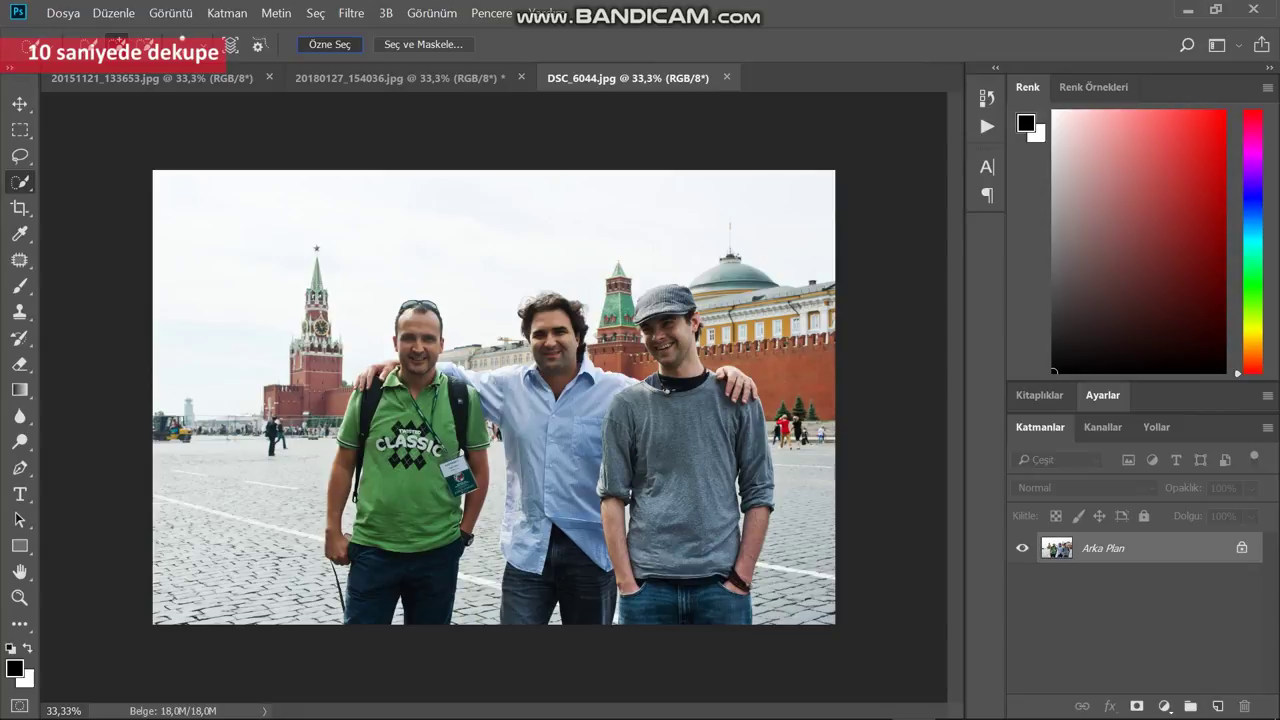
pyautogui.click(329, 44)
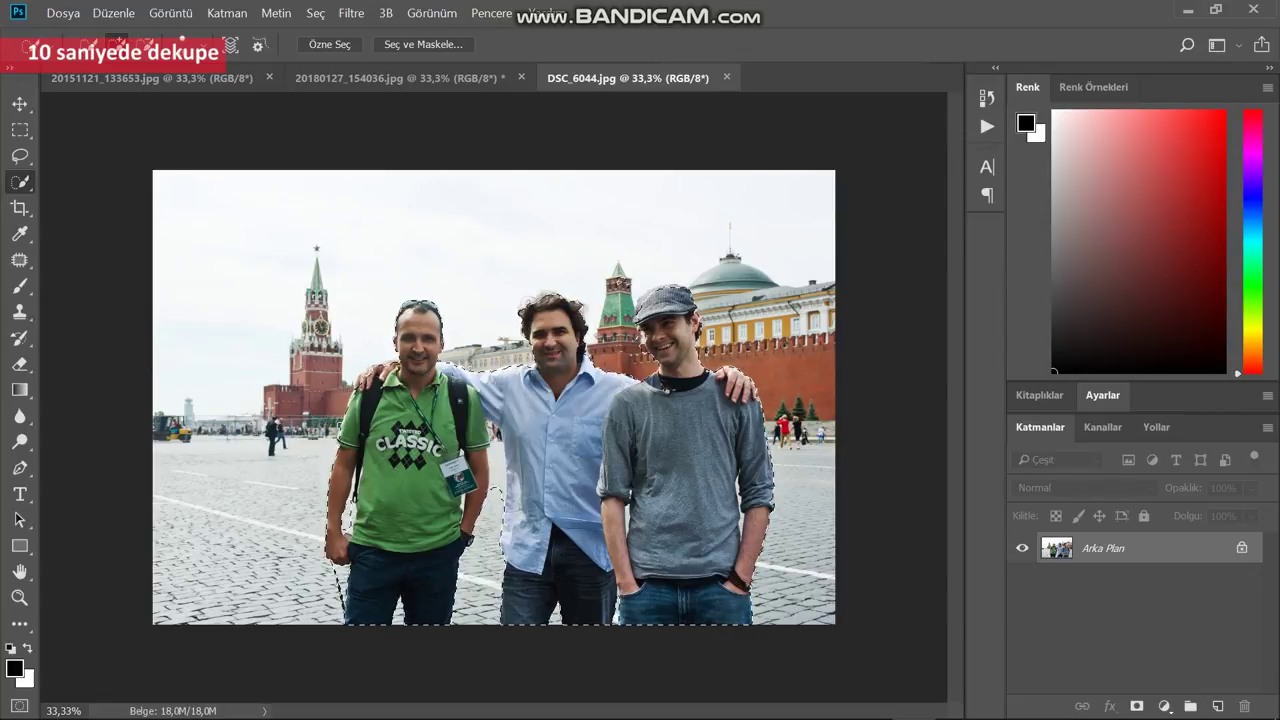
pyautogui.click(423, 44)
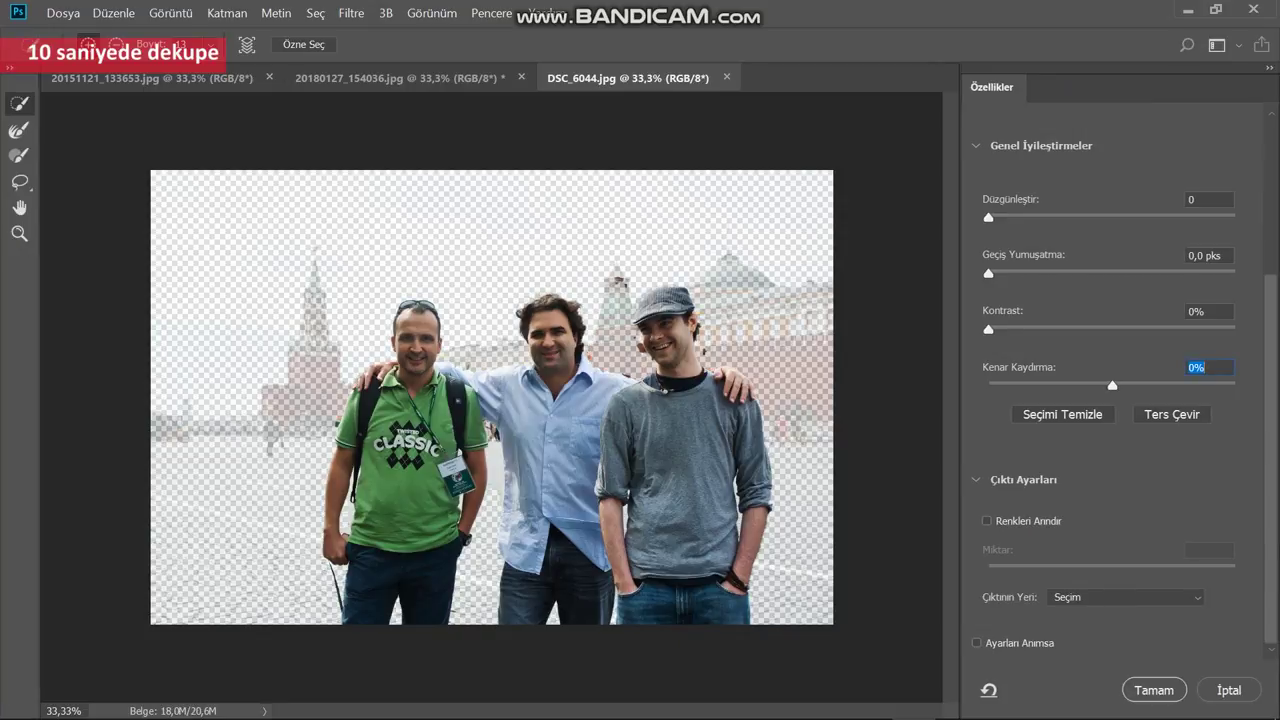
# Try a 22 px edge detection radius with Smart Radius, then cancel the refinement.
pyautogui.scroll(1, 1104, 380)
pyautogui.scroll(1, 1104, 380)
pyautogui.scroll(1, 1104, 380)
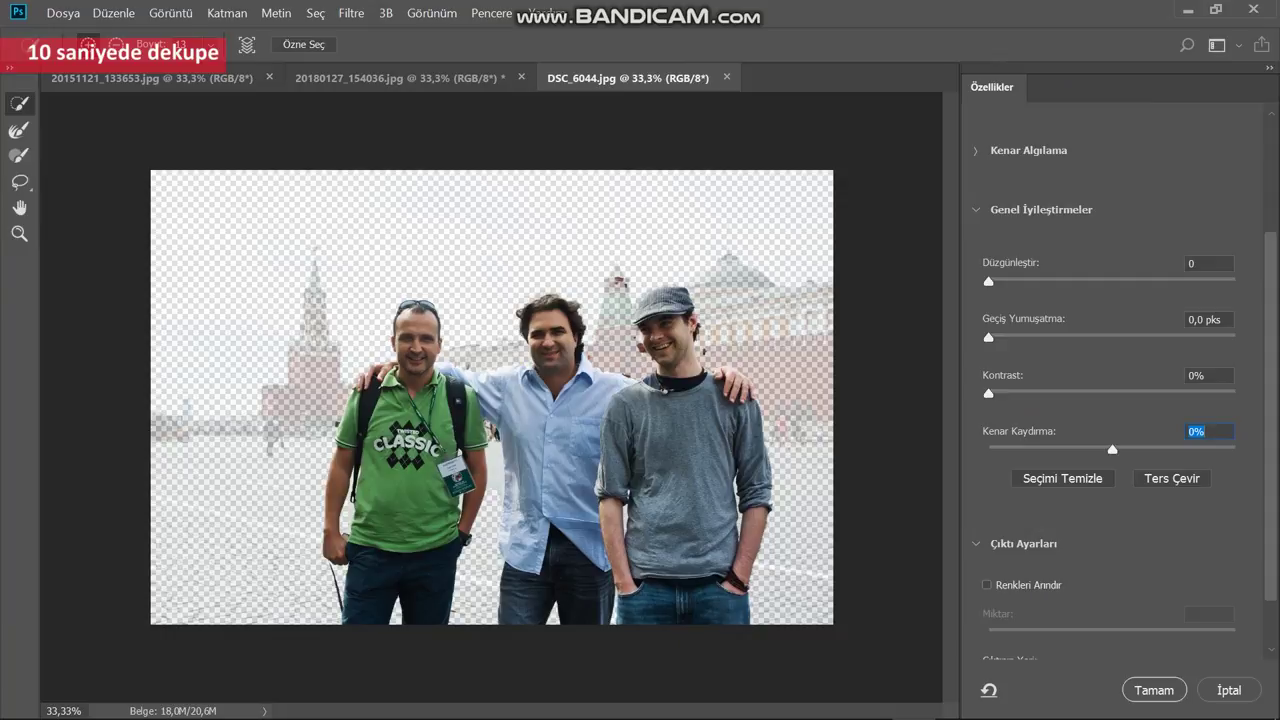
pyautogui.click(975, 150)
pyautogui.moveTo(988, 221); pyautogui.dragTo(1131, 221)
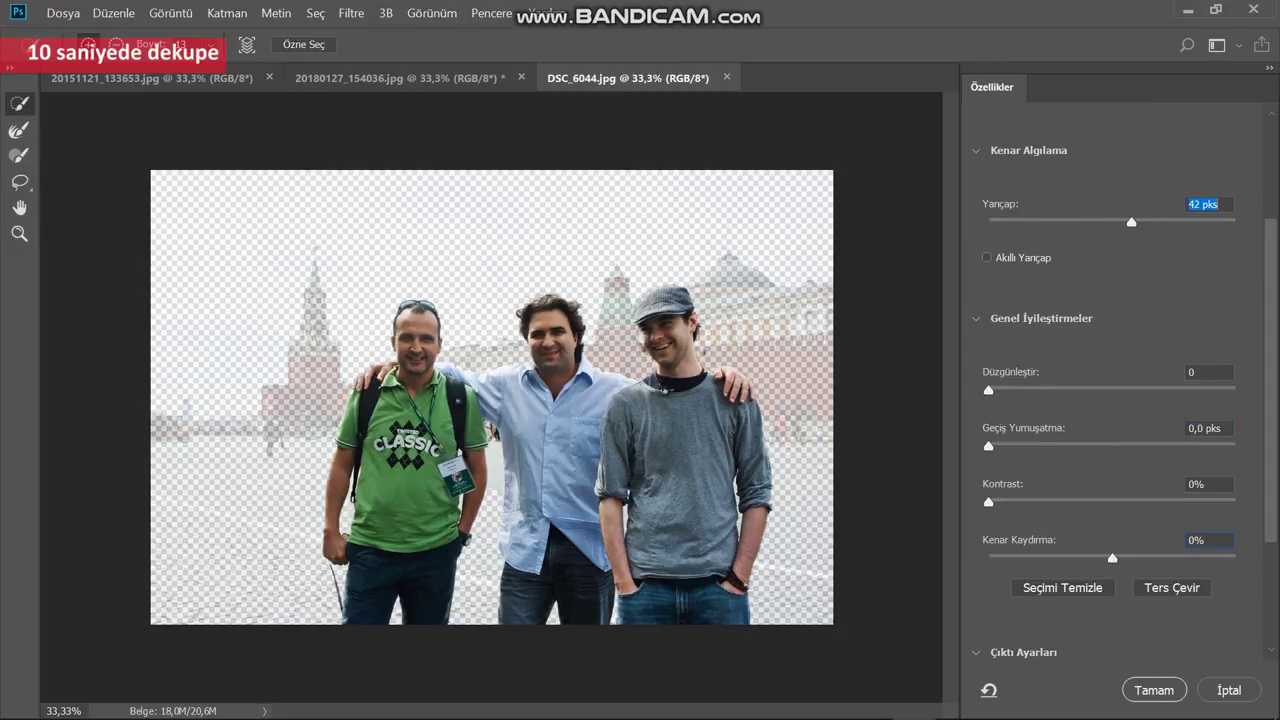
pyautogui.moveTo(1131, 221)
pyautogui.mouseDown()
pyautogui.moveTo(1043, 221)
pyautogui.moveTo(1169, 221)
pyautogui.moveTo(1104, 221)
pyautogui.mouseUp()
pyautogui.click(986, 257)
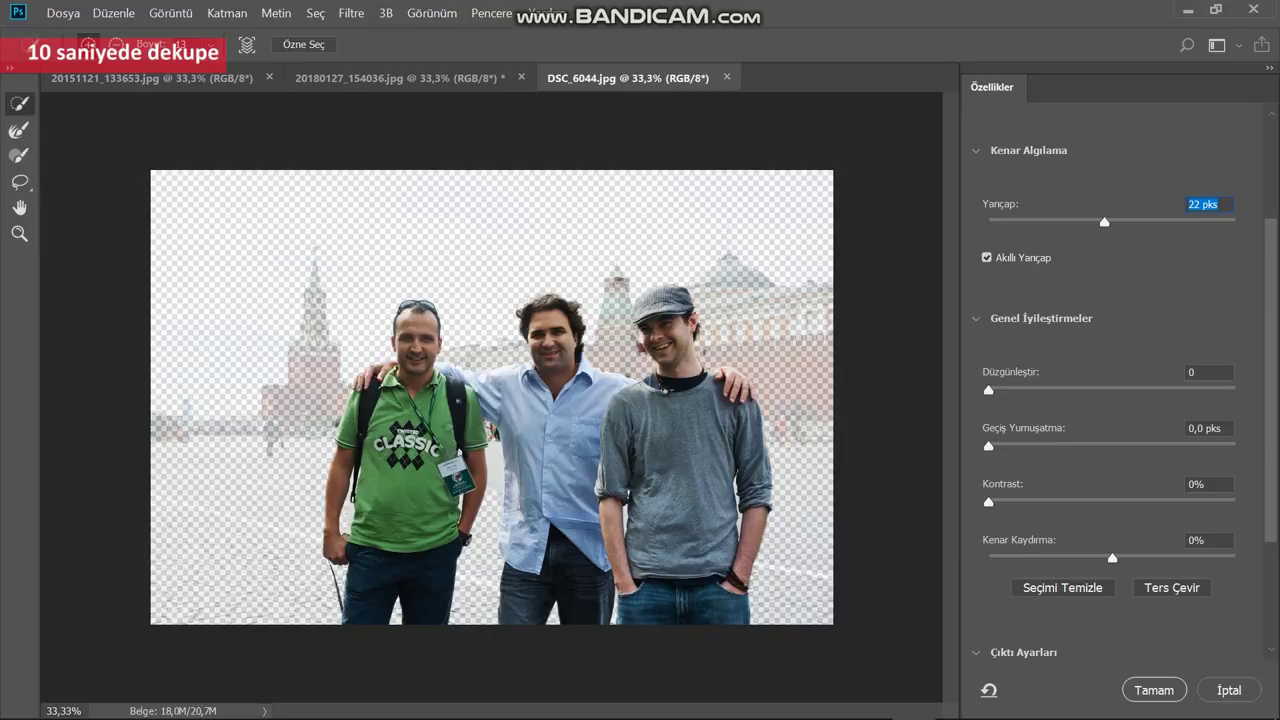
pyautogui.press('Return')
pyautogui.press('Escape')
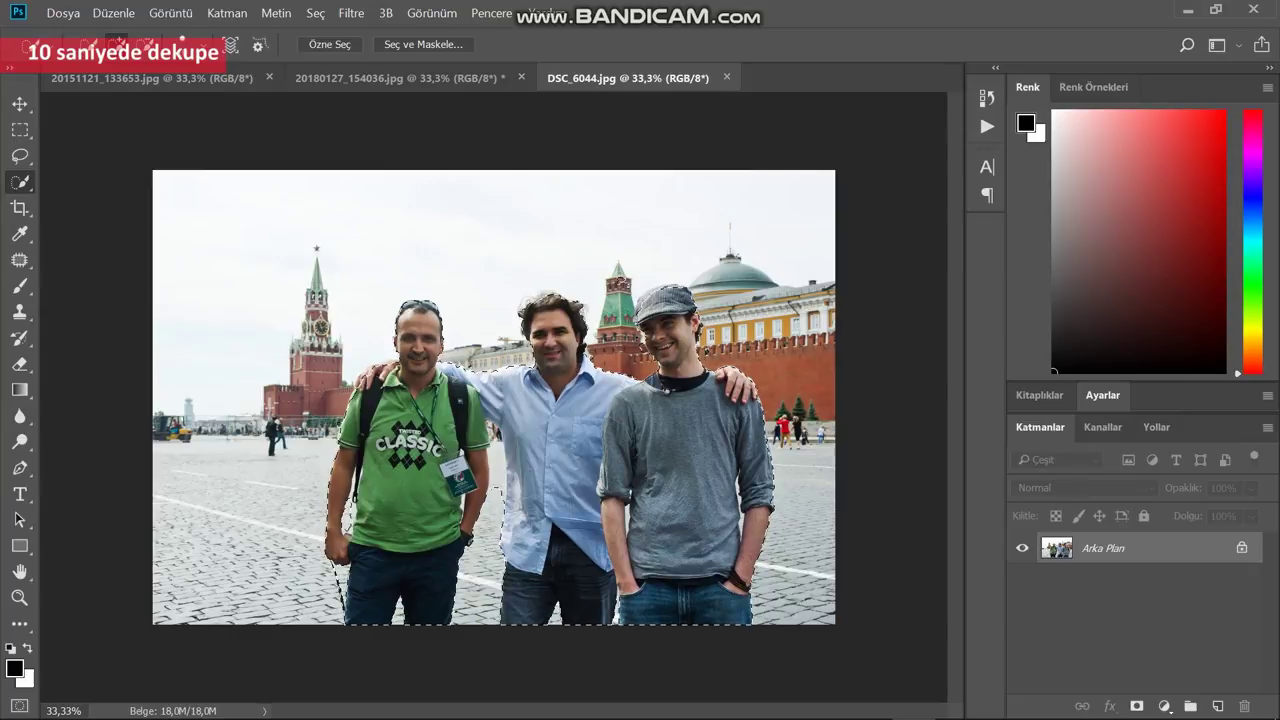
# Close the Red Square photo and auto-select the three people at Galata Tower for refinement.
pyautogui.hotkey('ctrl', 'w')
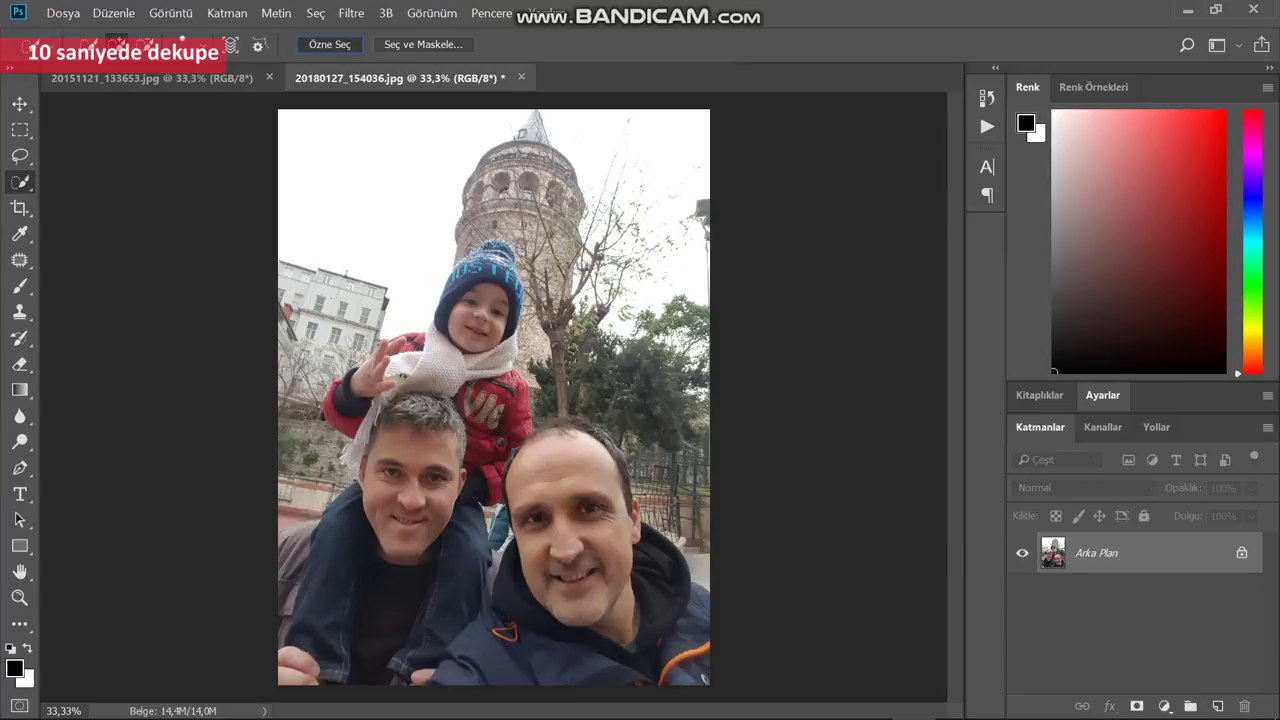
pyautogui.click(329, 44)
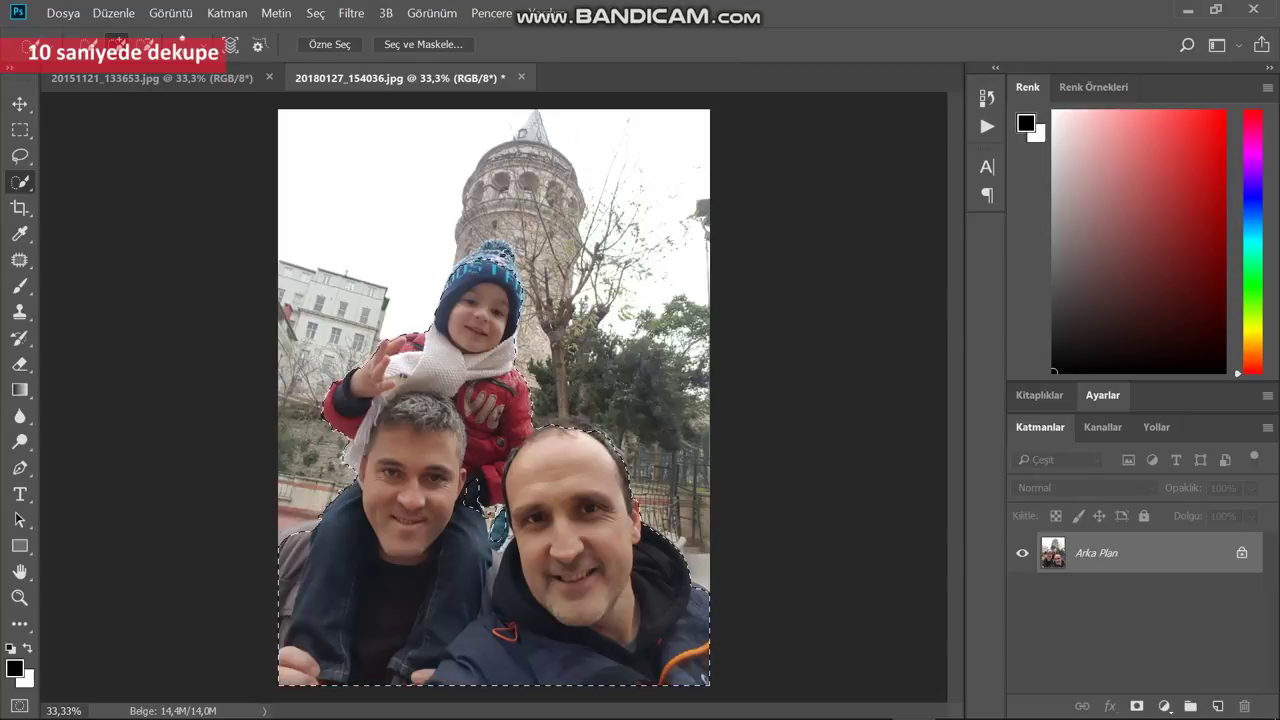
pyautogui.click(423, 44)
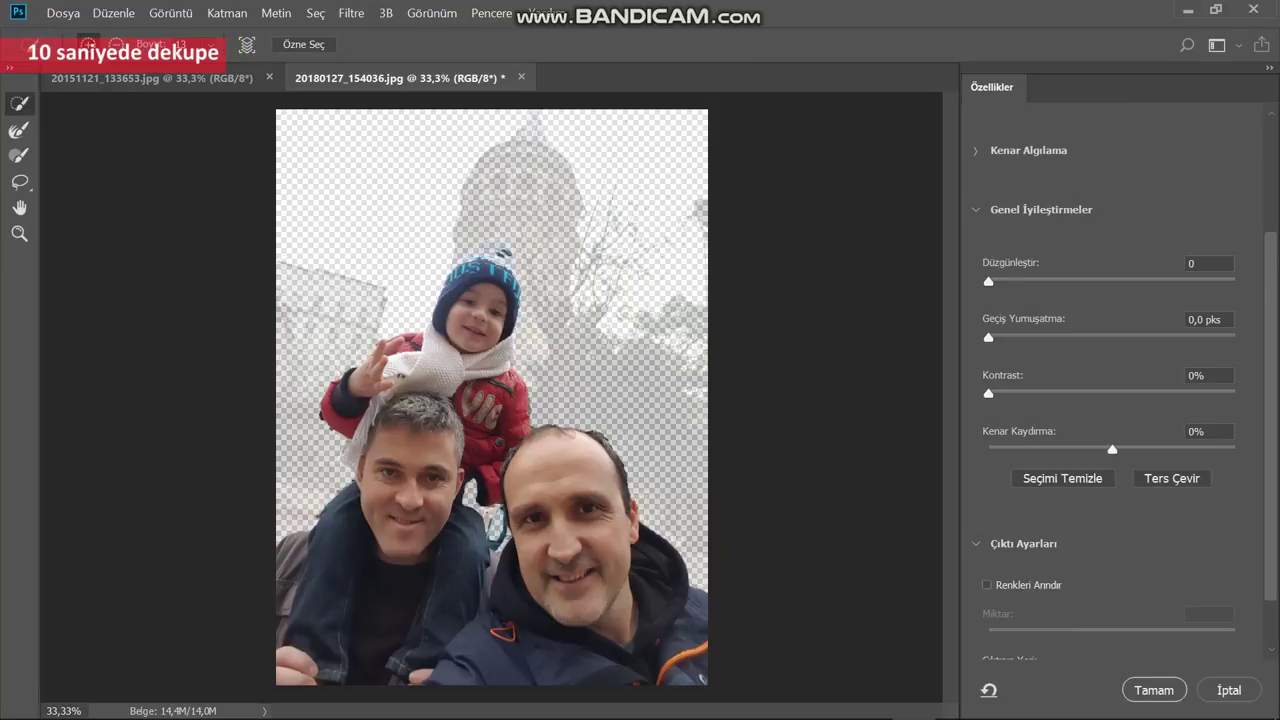
# Test the edge detection radius and smoothing, then cancel the refinement.
pyautogui.click(1028, 150)
pyautogui.moveTo(989, 221)
pyautogui.mouseDown()
pyautogui.moveTo(1188, 221)
pyautogui.moveTo(989, 221)
pyautogui.mouseUp()
pyautogui.moveTo(989, 390)
pyautogui.mouseDown()
pyautogui.moveTo(1092, 390)
pyautogui.moveTo(1002, 390)
pyautogui.mouseUp()
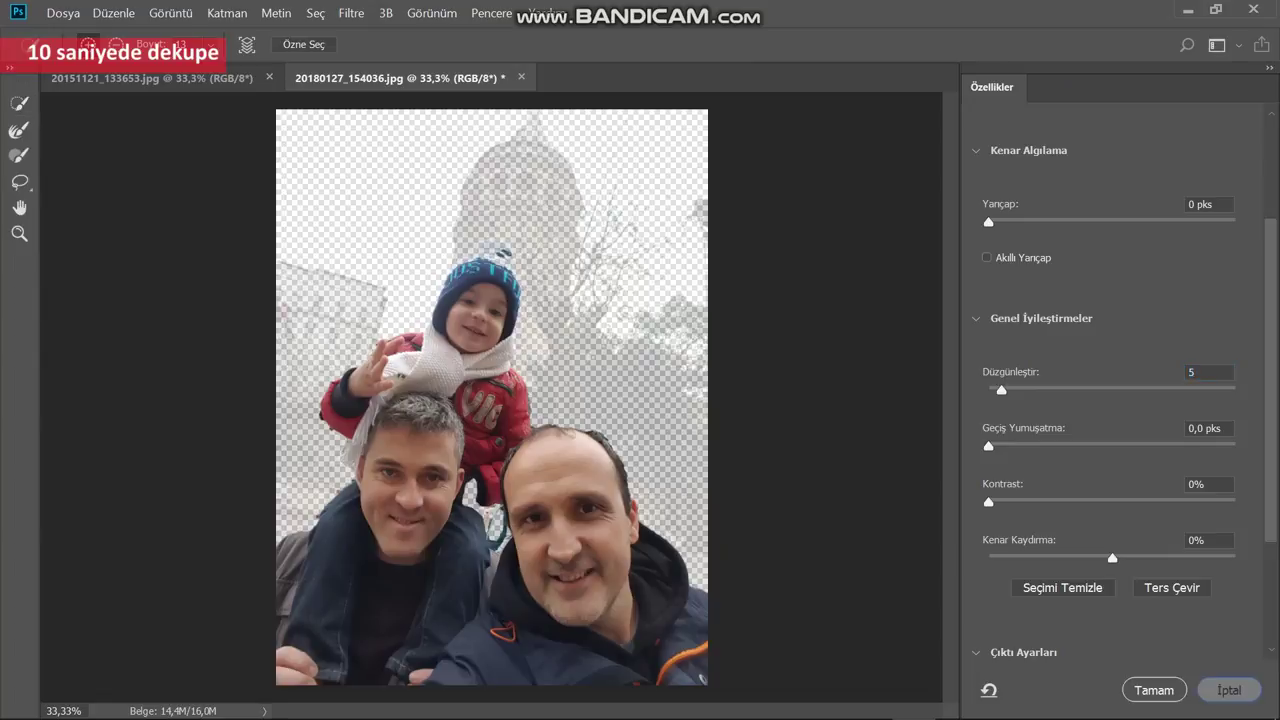
pyautogui.click(1229, 690)
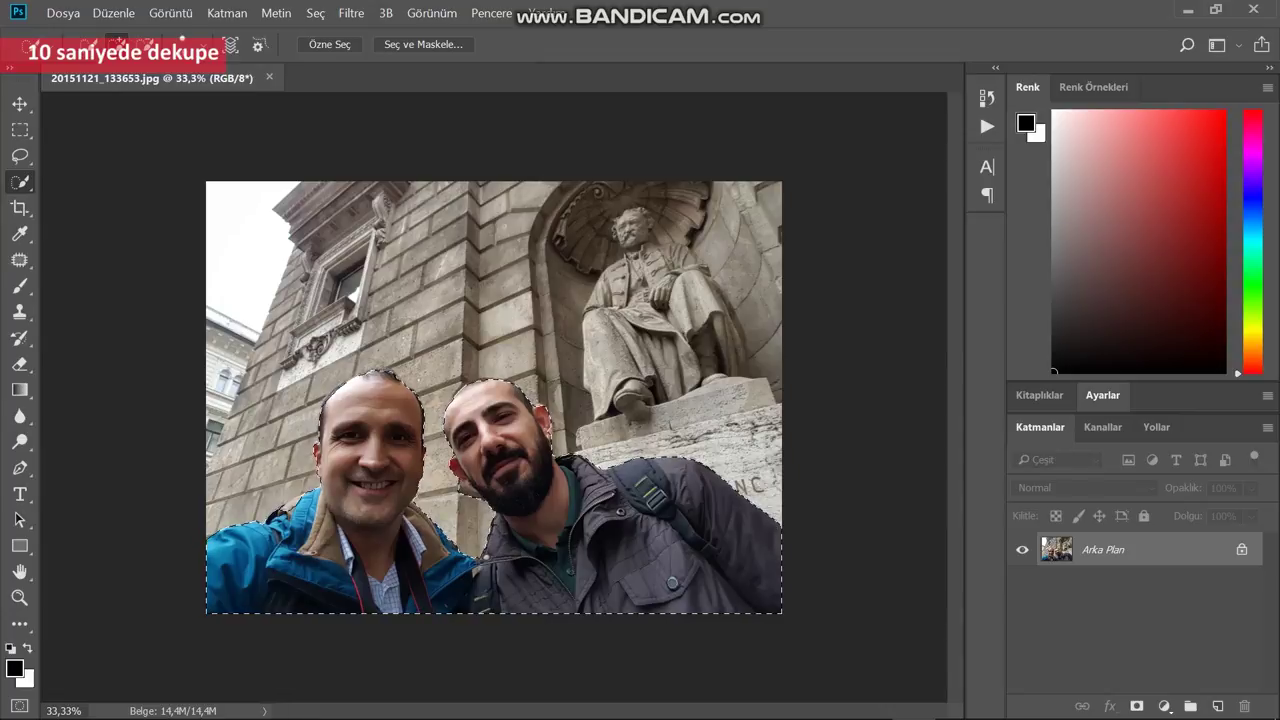
pyautogui.click(423, 44)
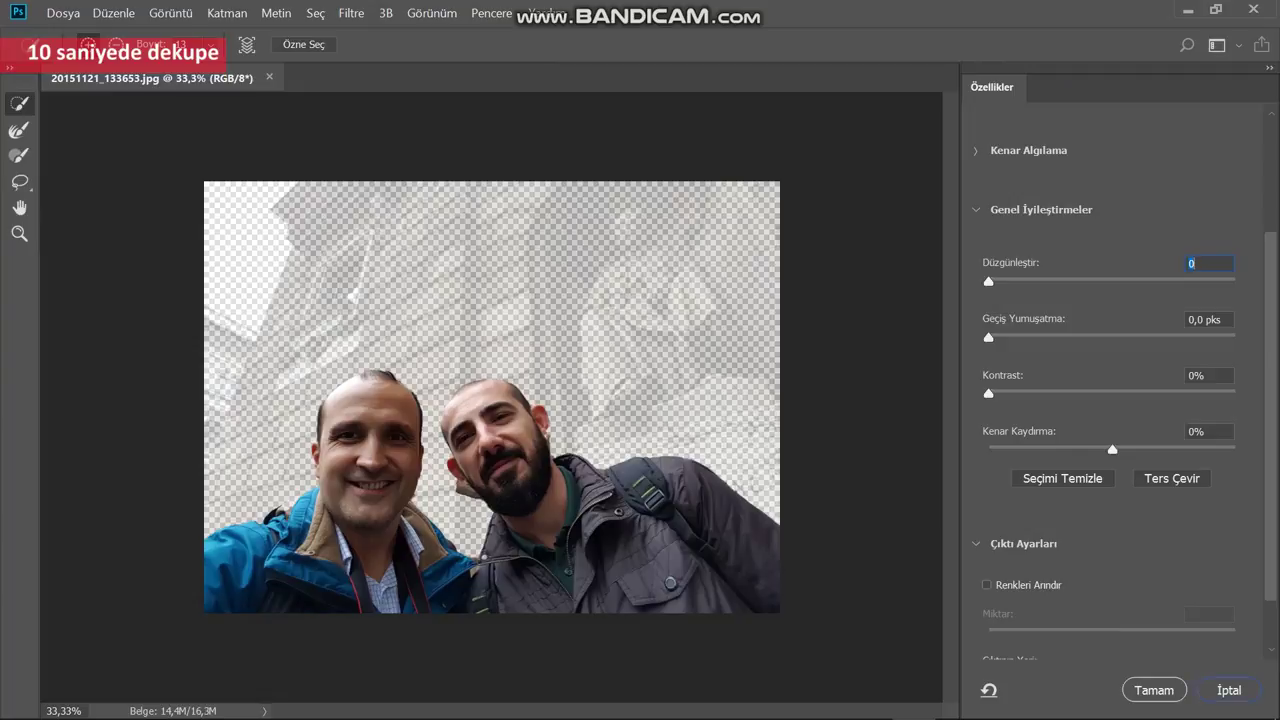
pyautogui.click(1229, 690)
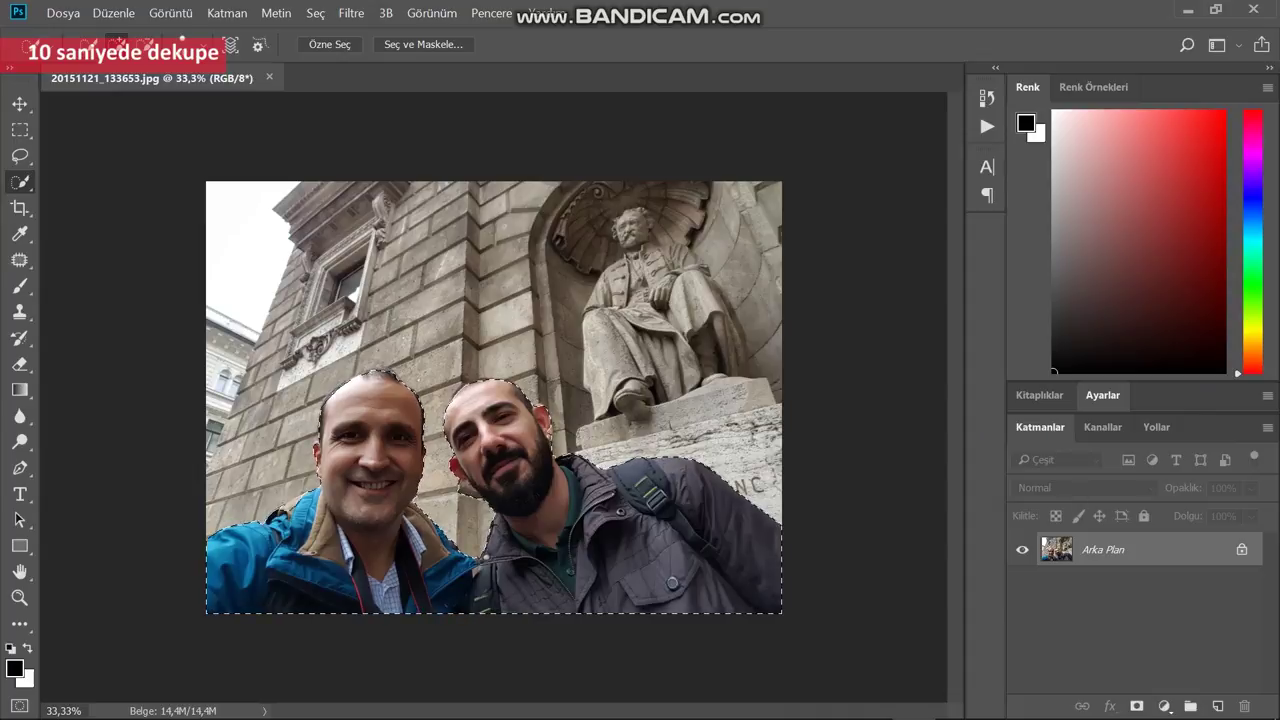
pyautogui.hotkey('ctrl', 'w')
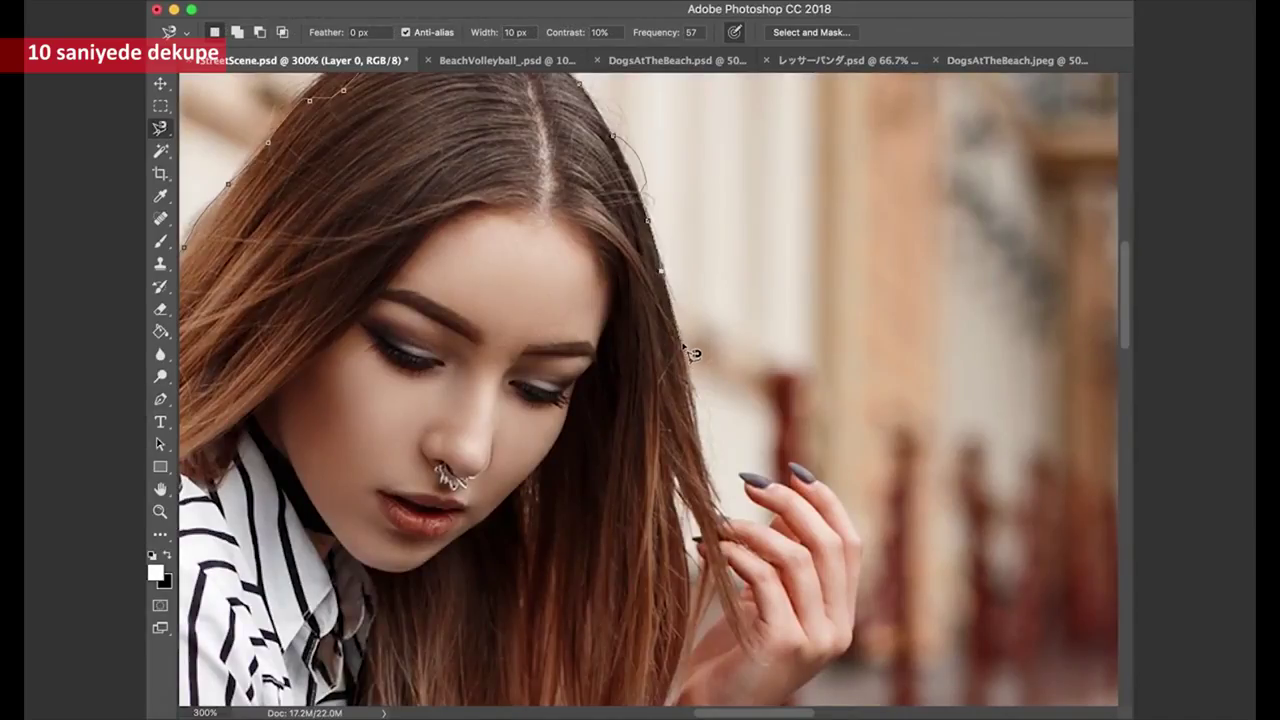
# Trace the selection outline down the woman's hair edge in StreetScene.psd.
pyautogui.moveTo(690, 352); pyautogui.dragTo(738, 521)
# Extend the outline over the fingers, then auto-select the woman and preview her in Quick Mask.
pyautogui.moveTo(738, 522); pyautogui.dragTo(785, 532)
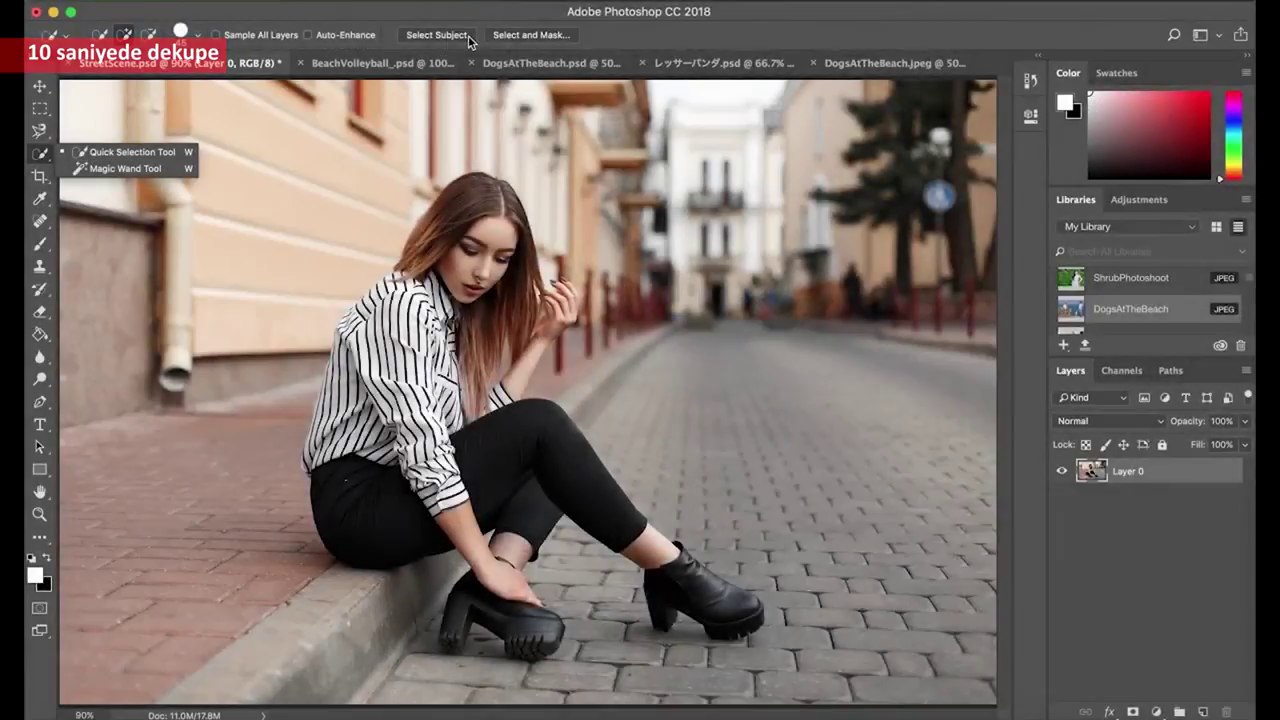
pyautogui.click(466, 36)
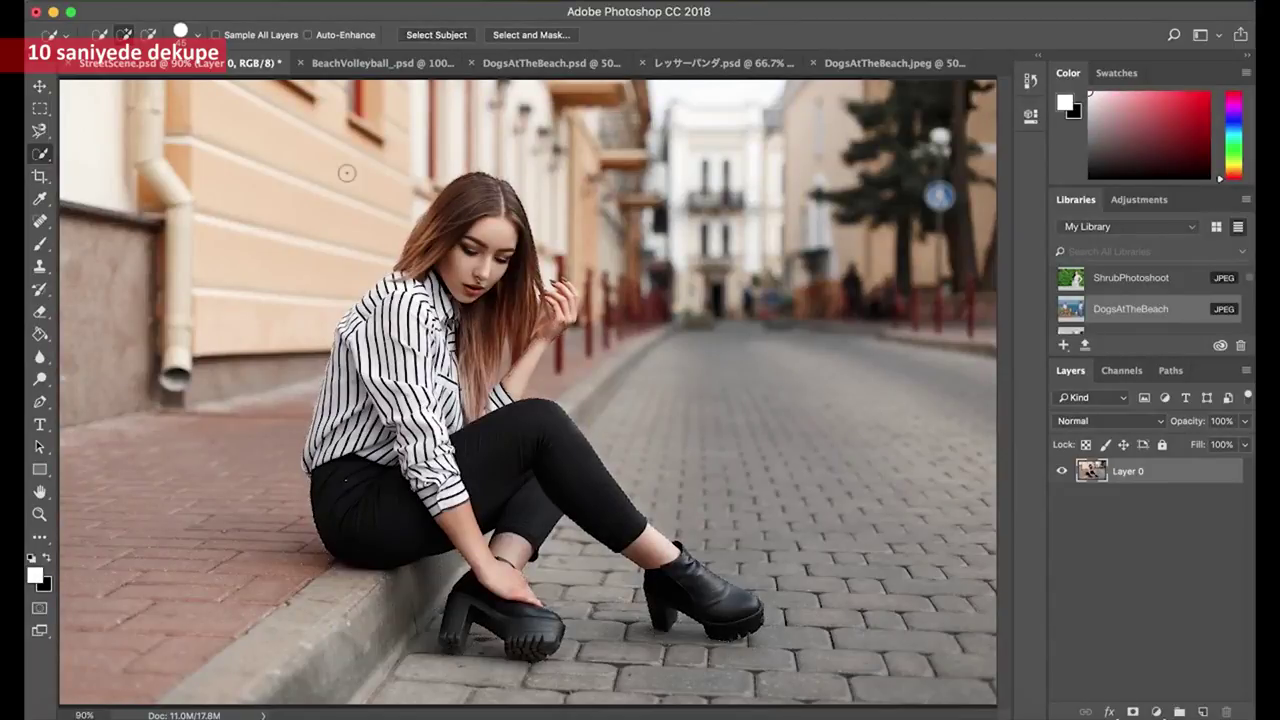
pyautogui.press('q')
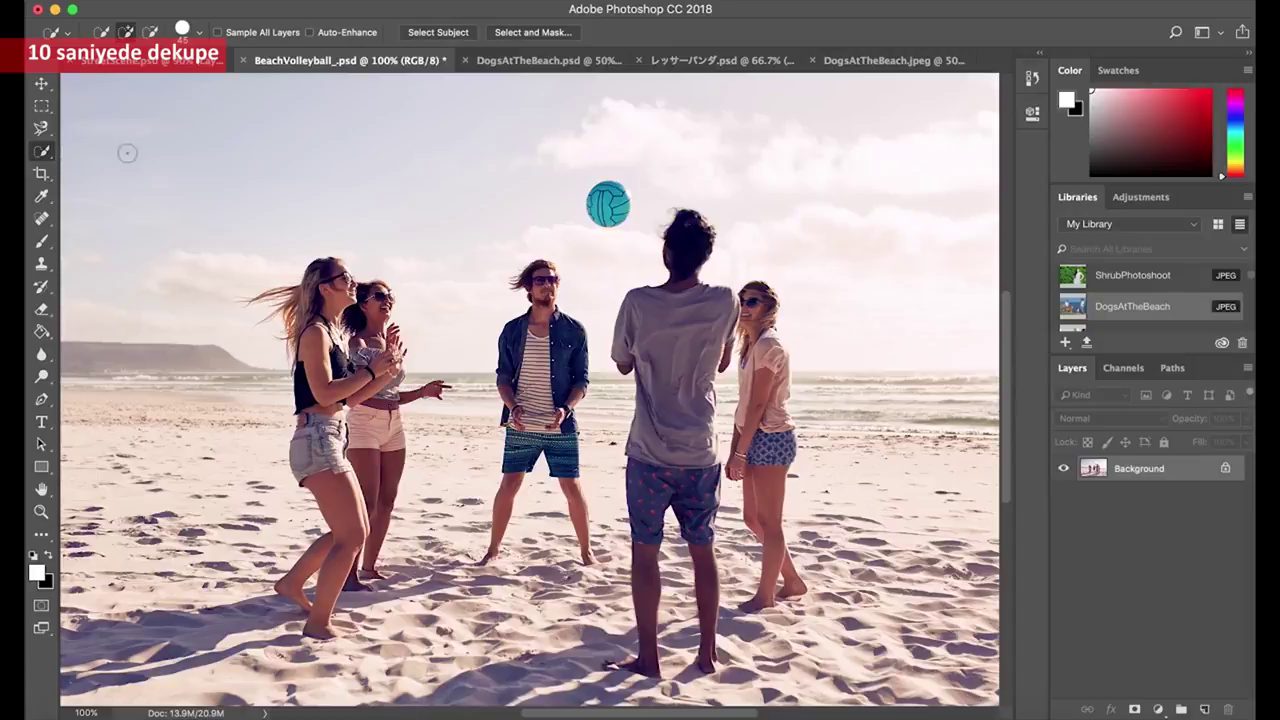
# Auto-select the volleyball players, then the couple and dogs, previewing each in Quick Mask.
pyautogui.click(460, 40)
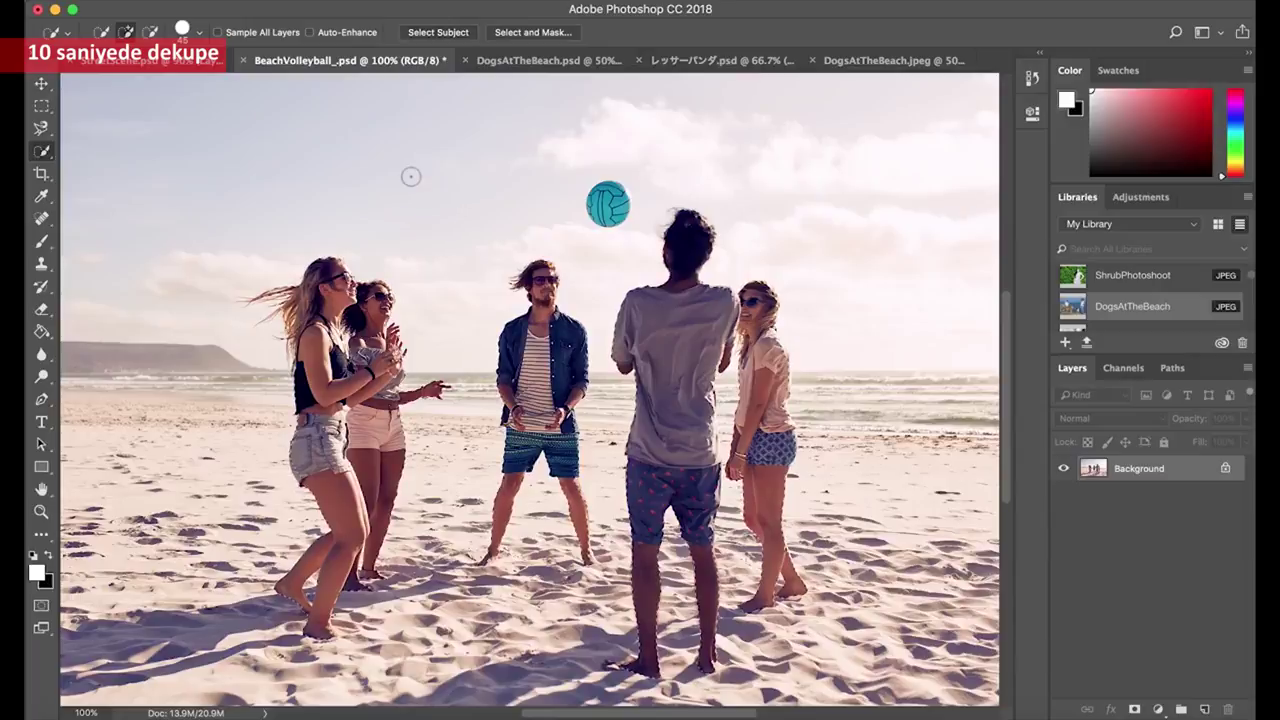
pyautogui.press('q')
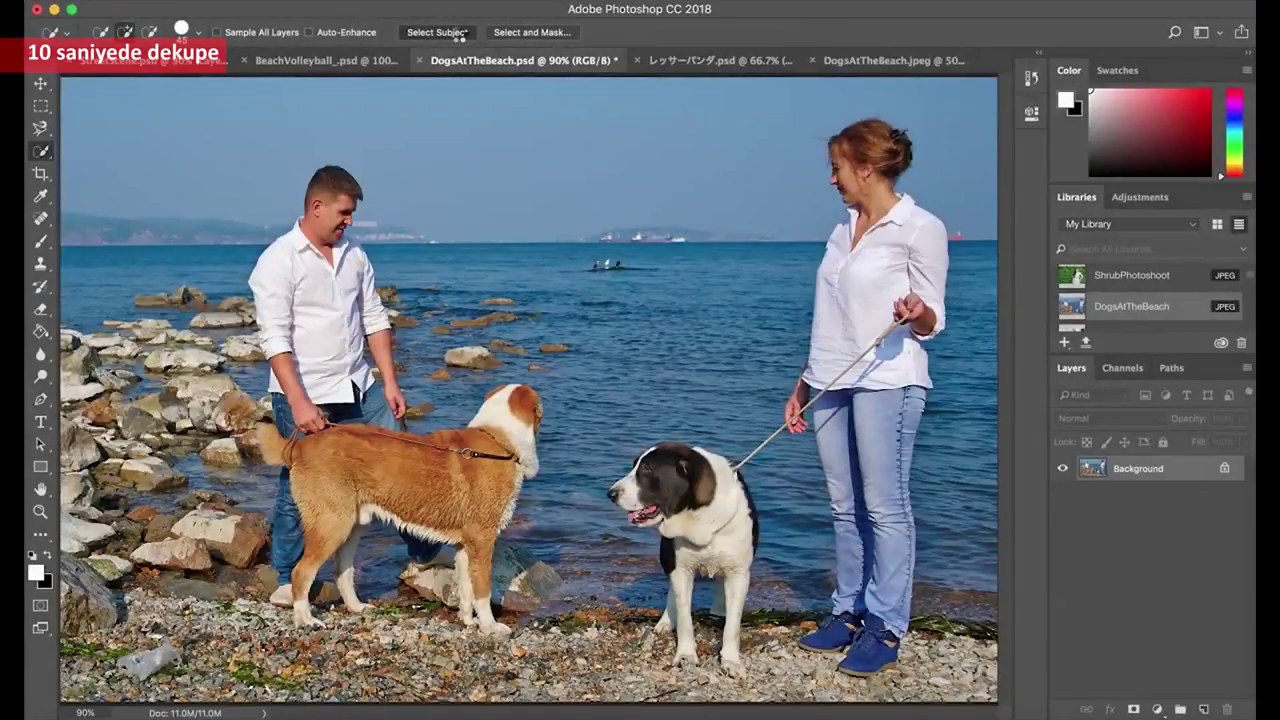
pyautogui.click(460, 37)
pyautogui.press('q')
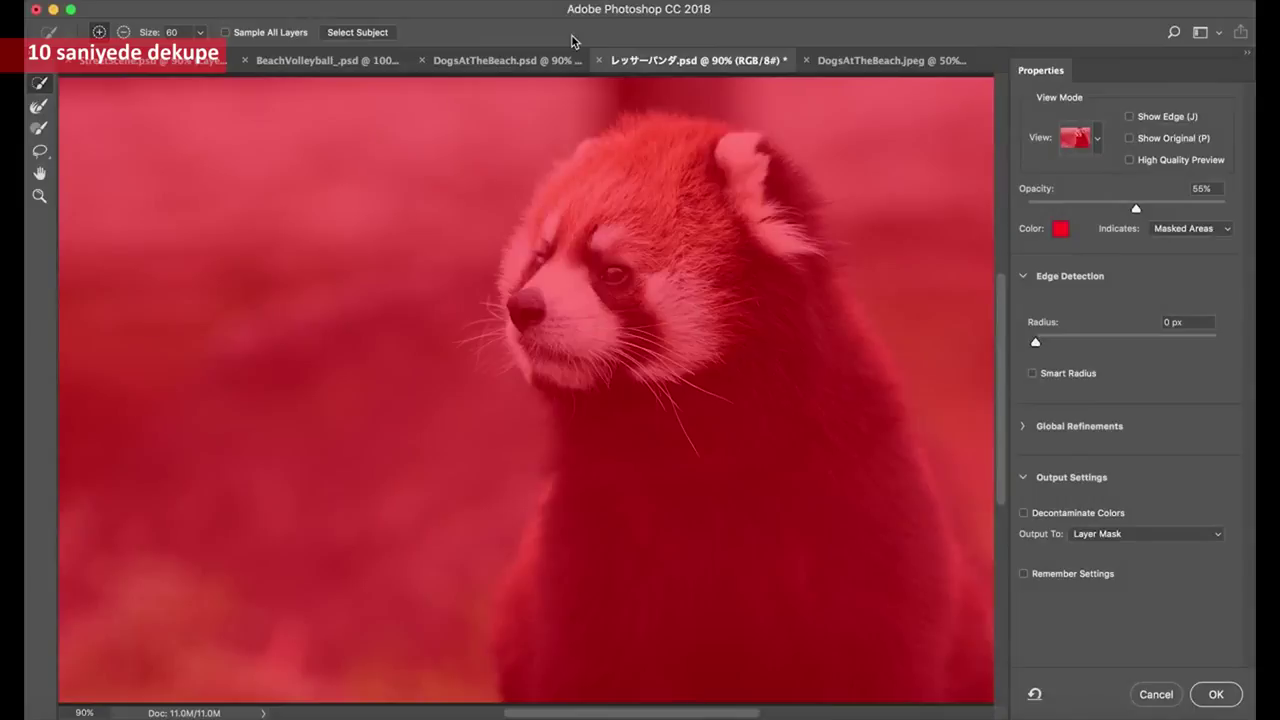
# Auto-select the red panda, set a 9 px edge radius, and brush-refine fur along its head and right ear.
pyautogui.click(385, 36)
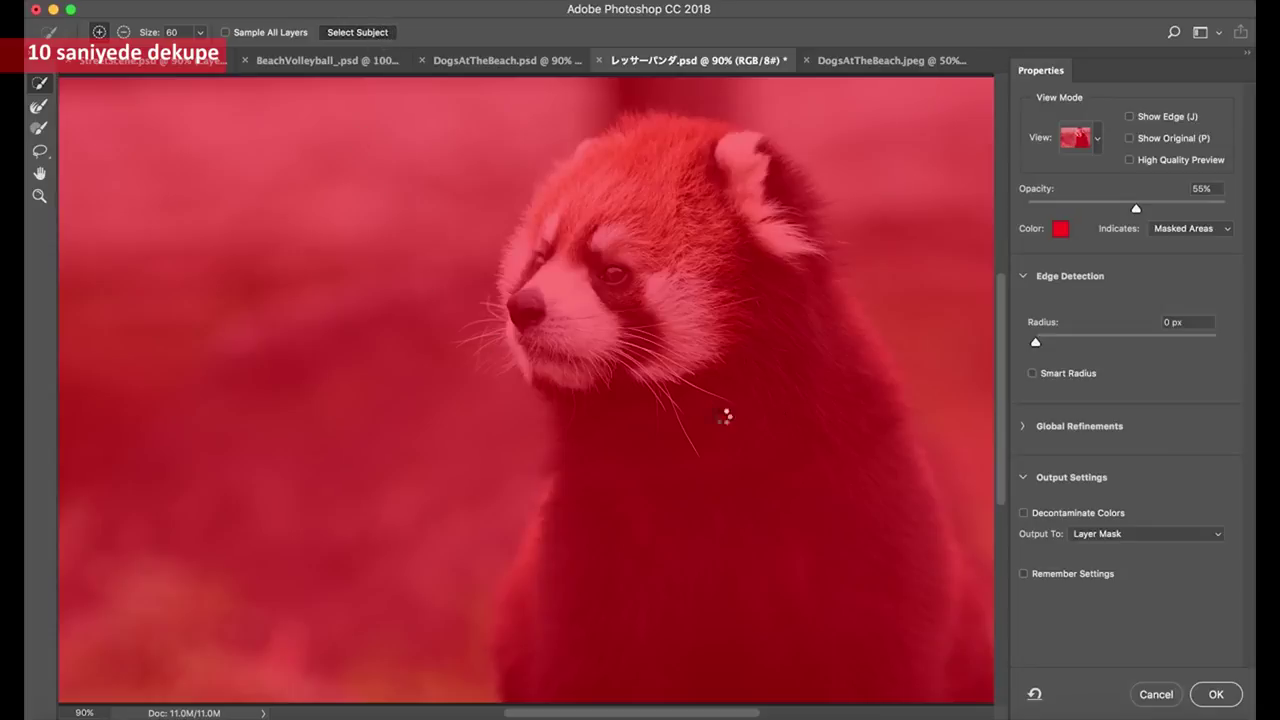
pyautogui.moveTo(1036, 346); pyautogui.dragTo(1098, 345)
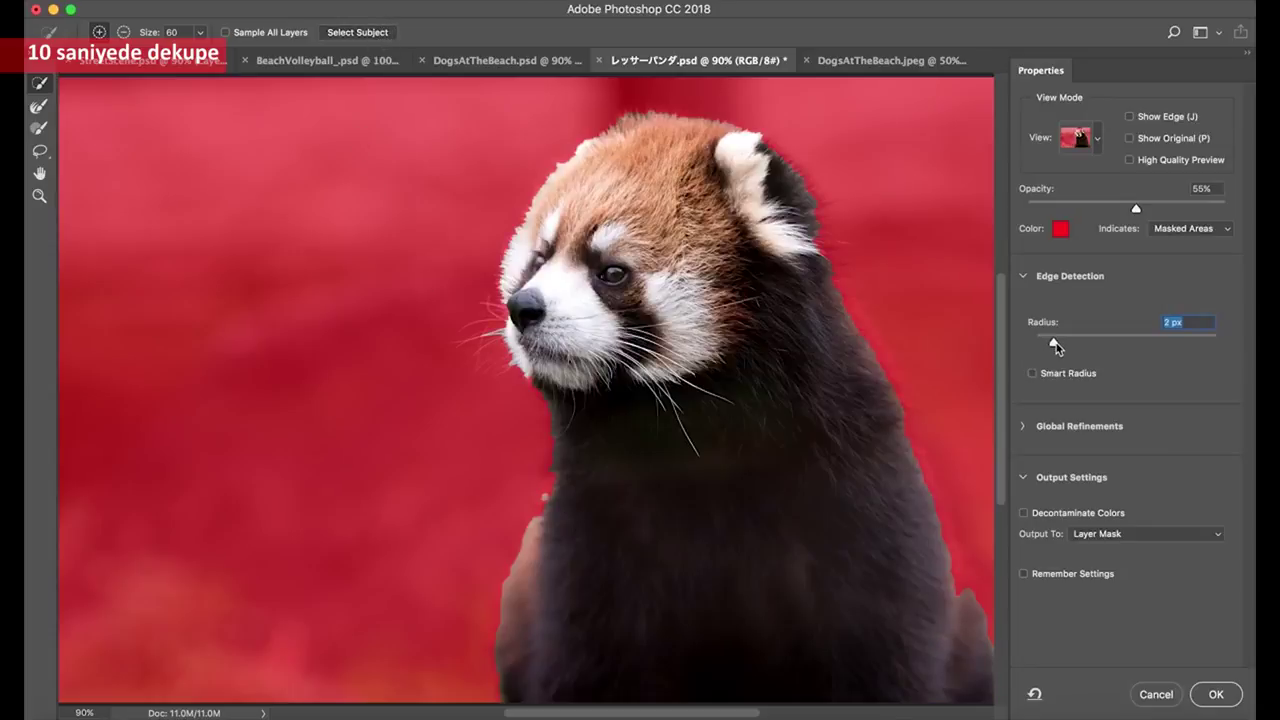
pyautogui.moveTo(1098, 345); pyautogui.dragTo(1102, 347)
pyautogui.click(39, 105)
pyautogui.moveTo(636, 108); pyautogui.dragTo(755, 135)
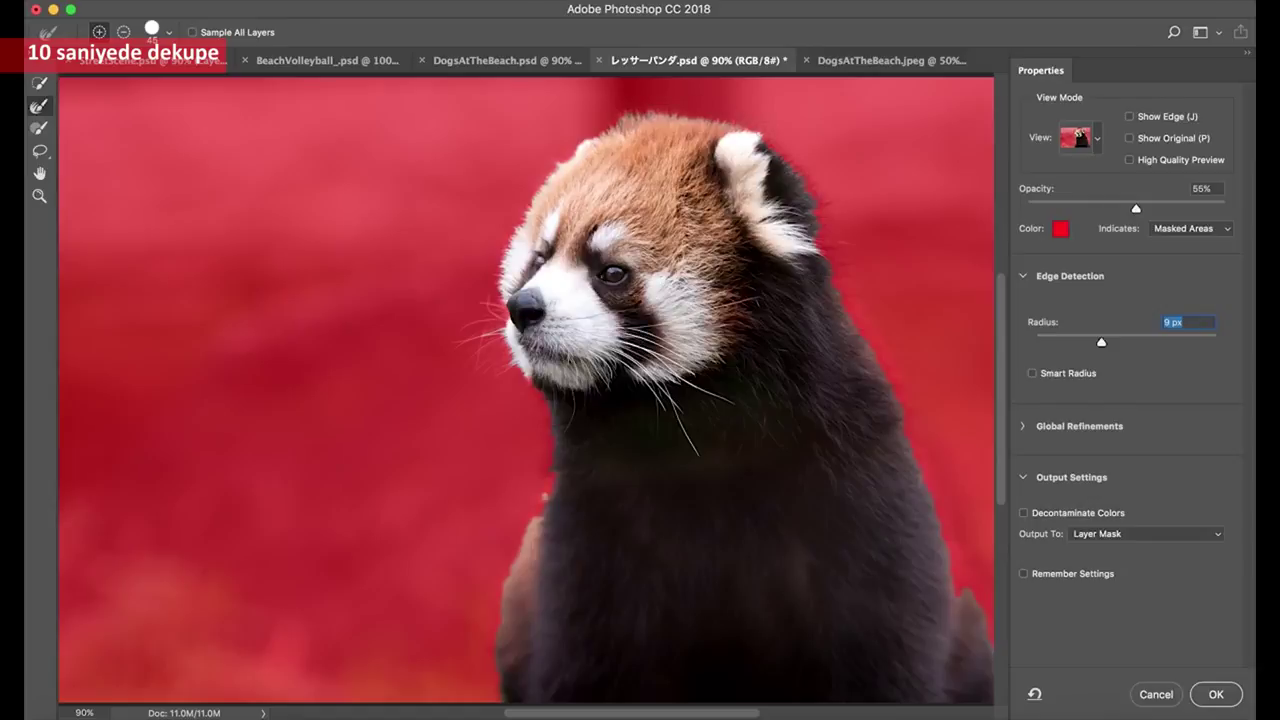
pyautogui.moveTo(759, 136); pyautogui.dragTo(818, 198)
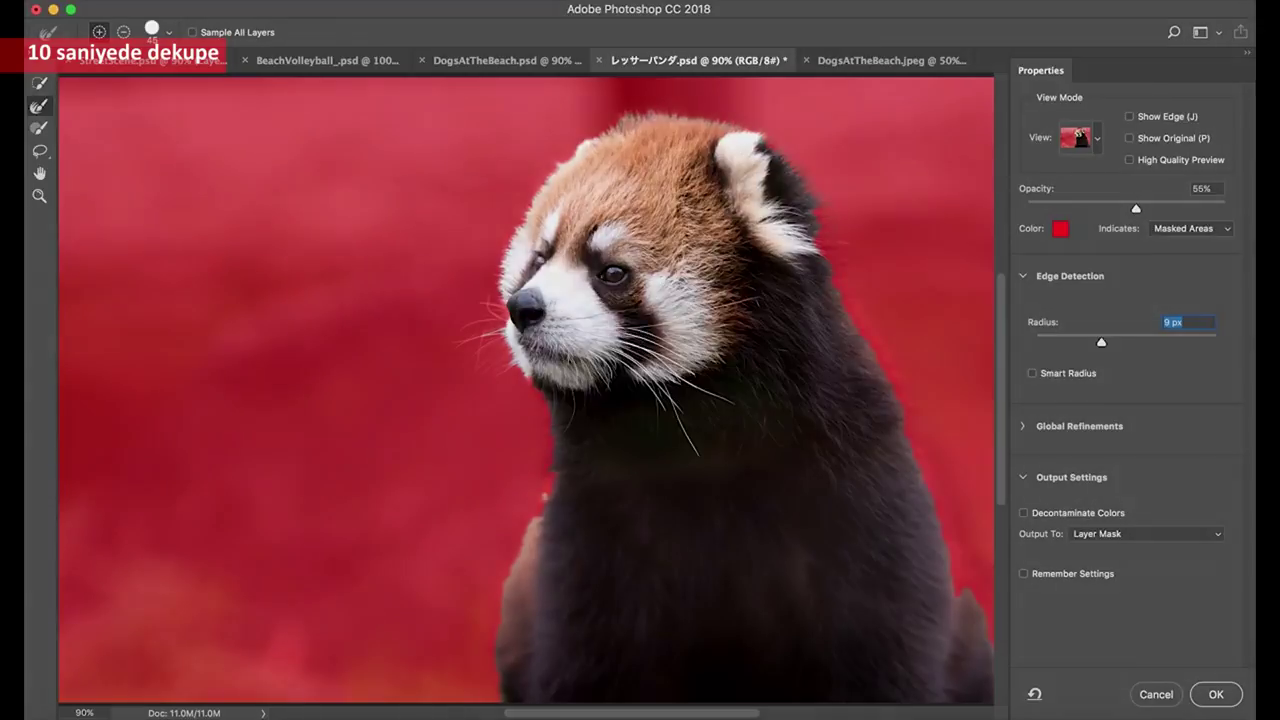